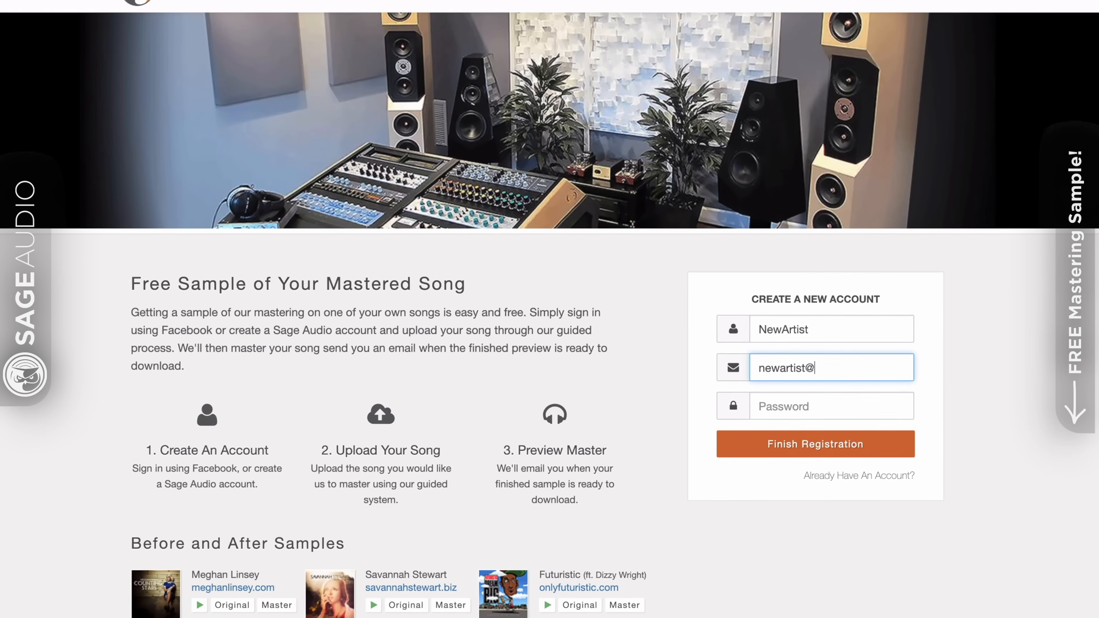
Complete the new account form with the contact's e-mail address and the account password.
{"action": "type", "text": "gmail.com"}
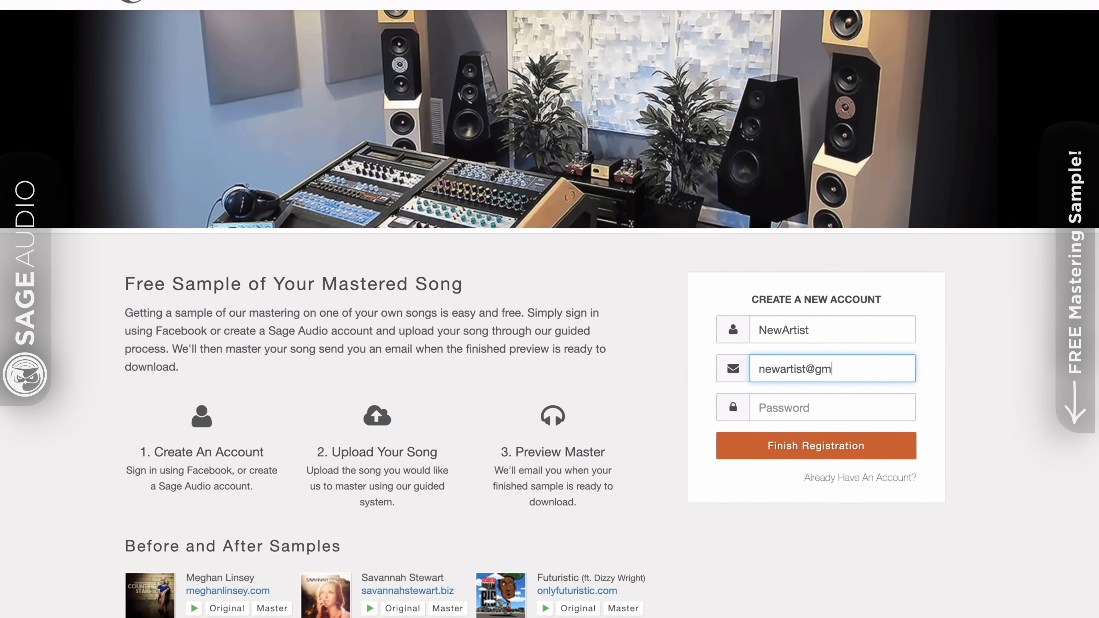
{"action": "key", "text": "Tab"}
{"action": "type", "text": "********"}
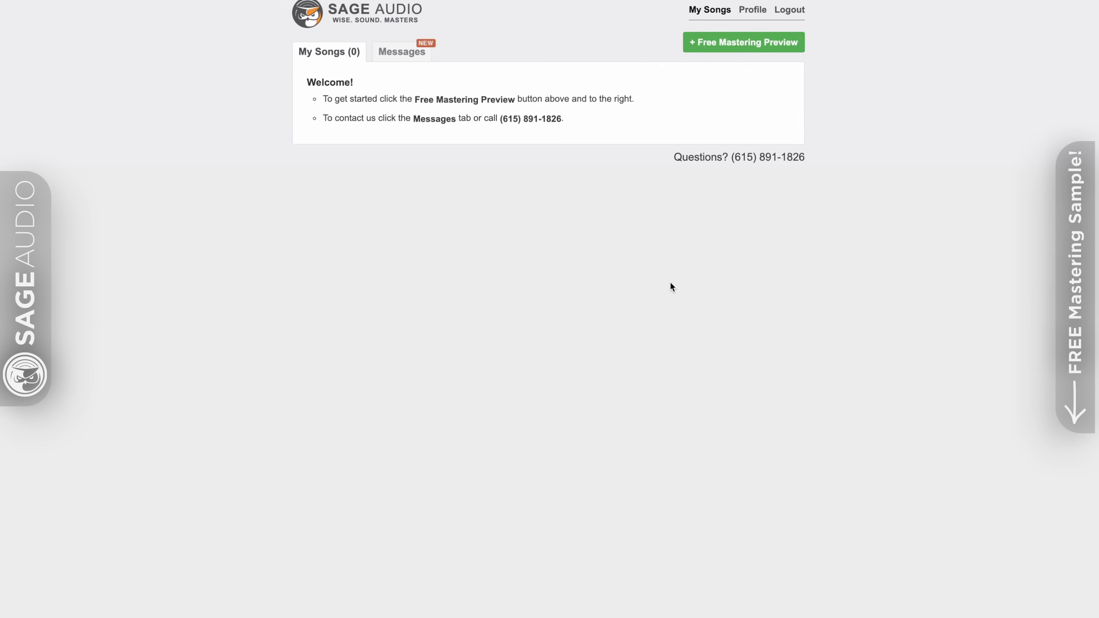
Start a free mastering preview from the new account's song page.
{"action": "left_click", "coordinate": [723, 47]}
{"action": "left_click", "coordinate": [545, 104]}
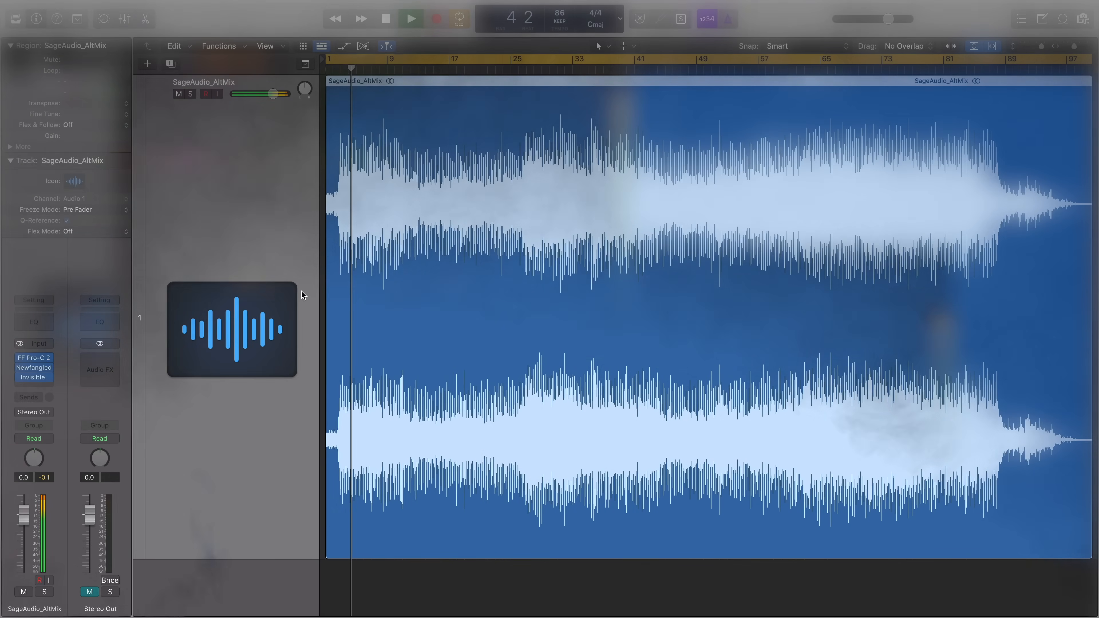
Open the Pro-C 2, Newfangled Punctuate and Invisible Limiter G2 plug-ins on the SageAudio_AltMix track, and close the limiter's window.
{"action": "left_click", "coordinate": [34, 358]}
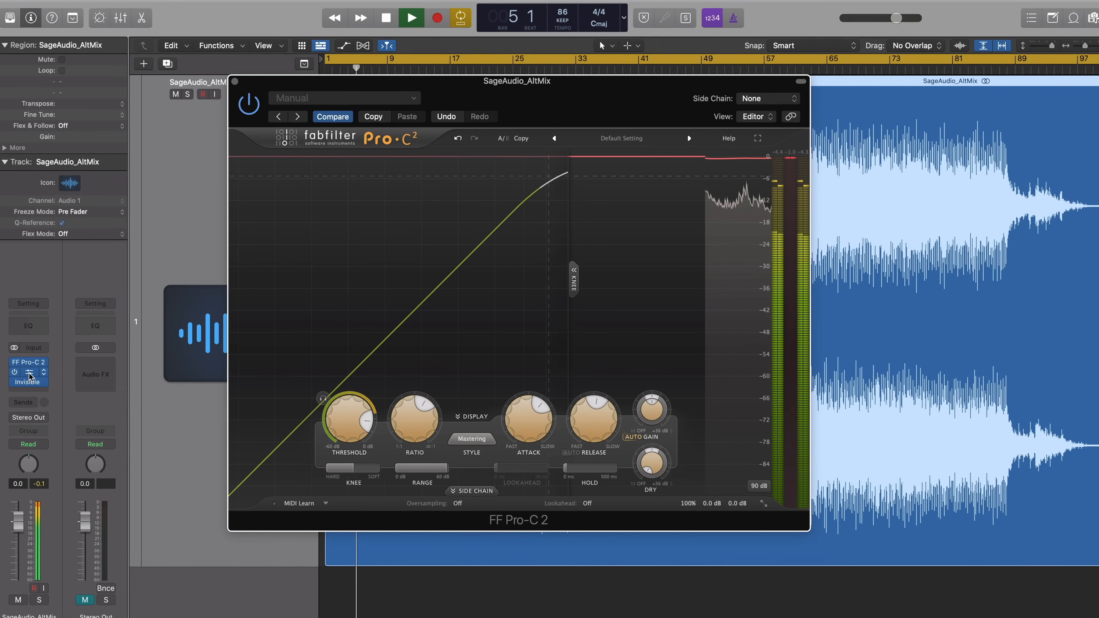
{"action": "left_click", "coordinate": [29, 380]}
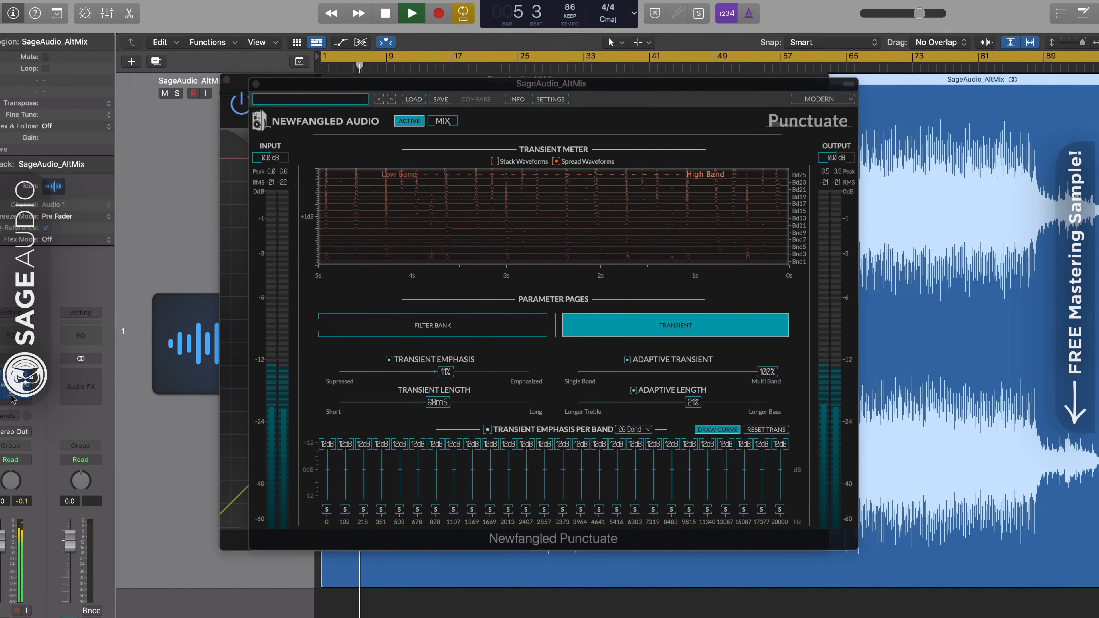
{"action": "left_click", "coordinate": [12, 396]}
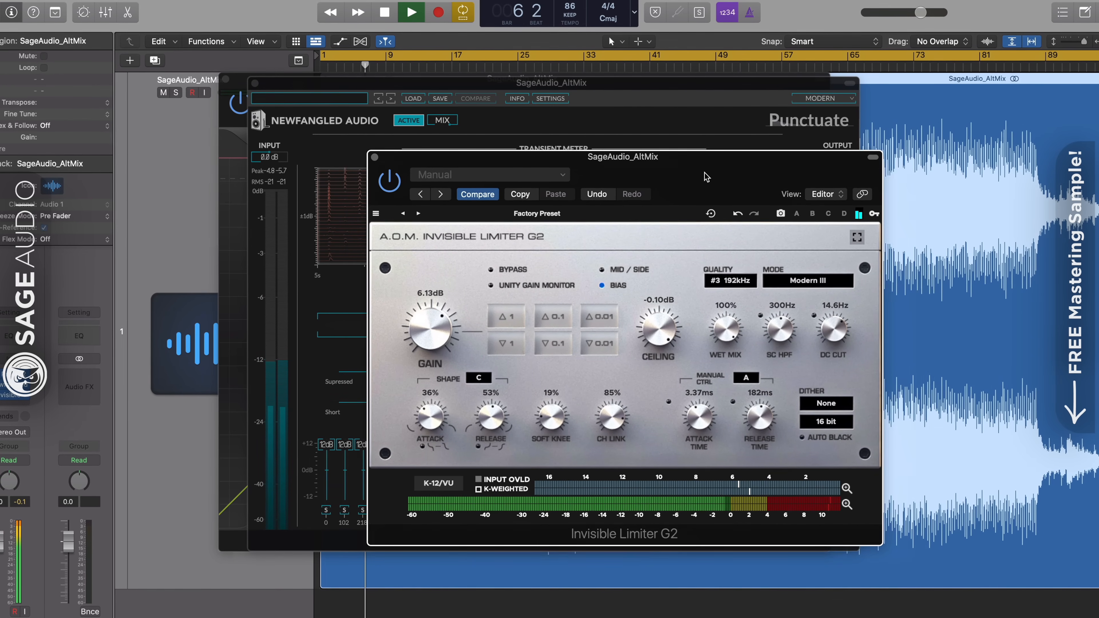
{"action": "left_click_drag", "start_coordinate": [706, 177], "coordinate": [836, 146]}
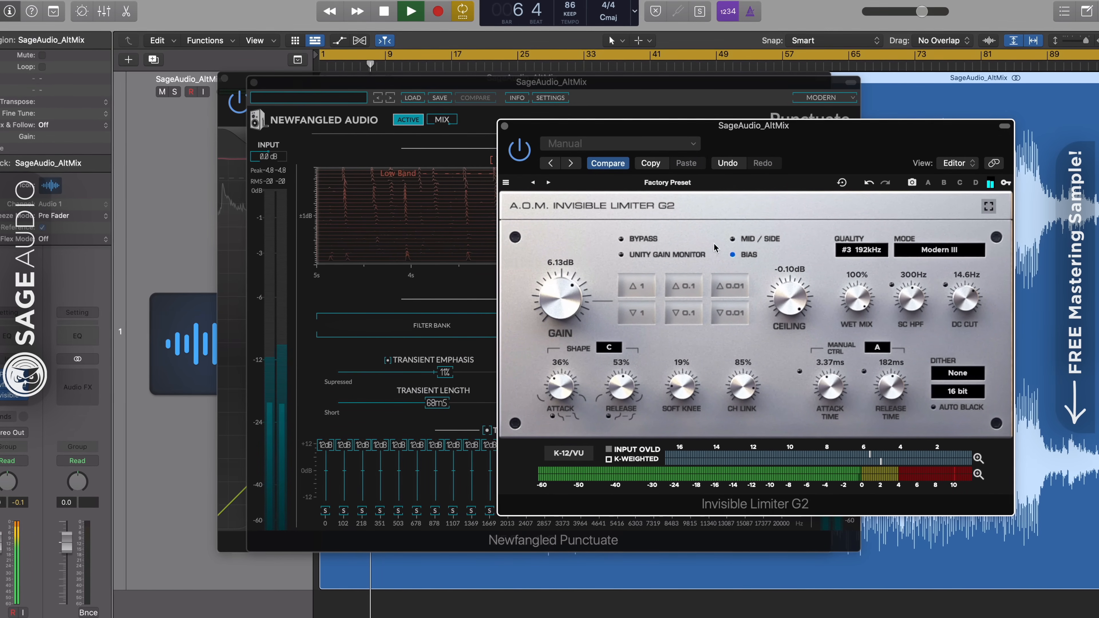
{"action": "left_click", "coordinate": [504, 126]}
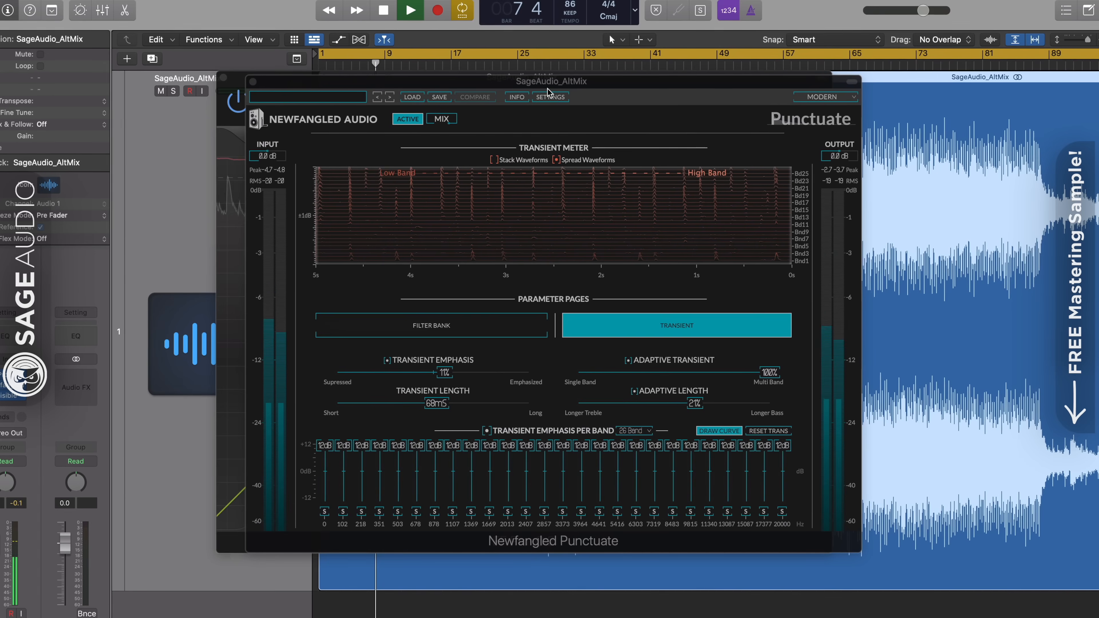
In Punctuate, set Transient Length to 54 ms and Adaptive Transient to 47%, and close the plug-in window.
{"action": "left_click_drag", "start_coordinate": [549, 85], "coordinate": [555, 107]}
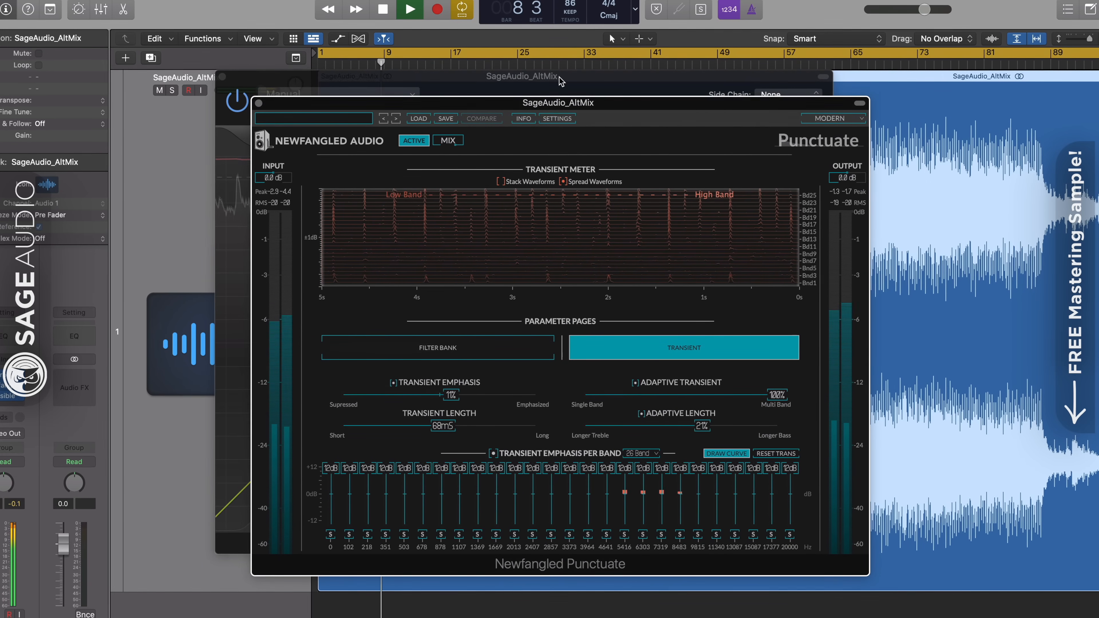
{"action": "left_click", "coordinate": [561, 80]}
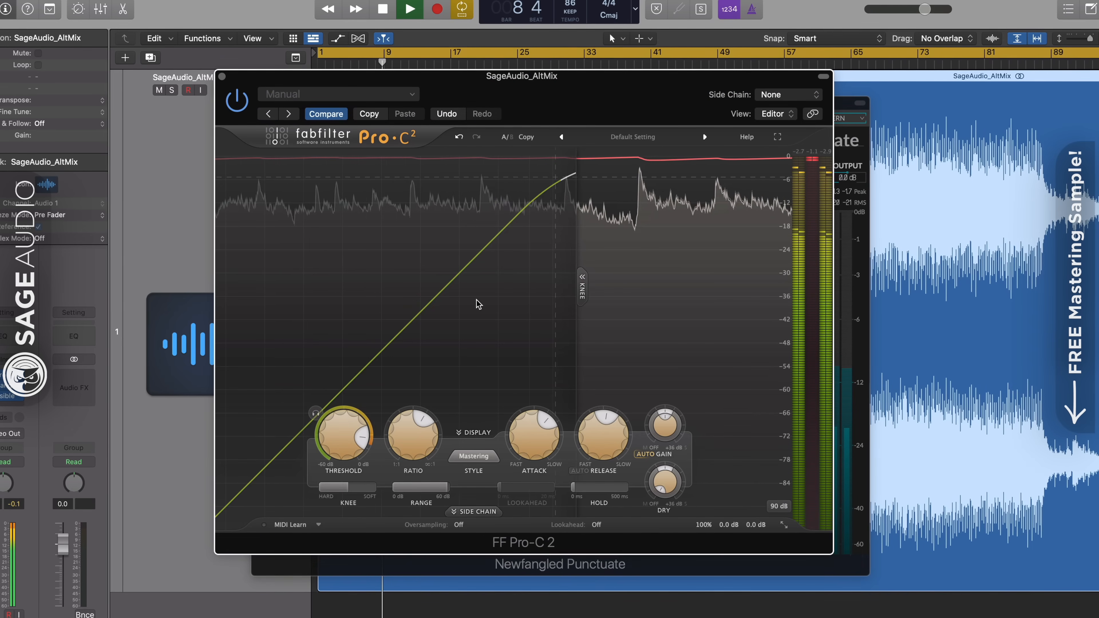
{"action": "left_click", "coordinate": [846, 112]}
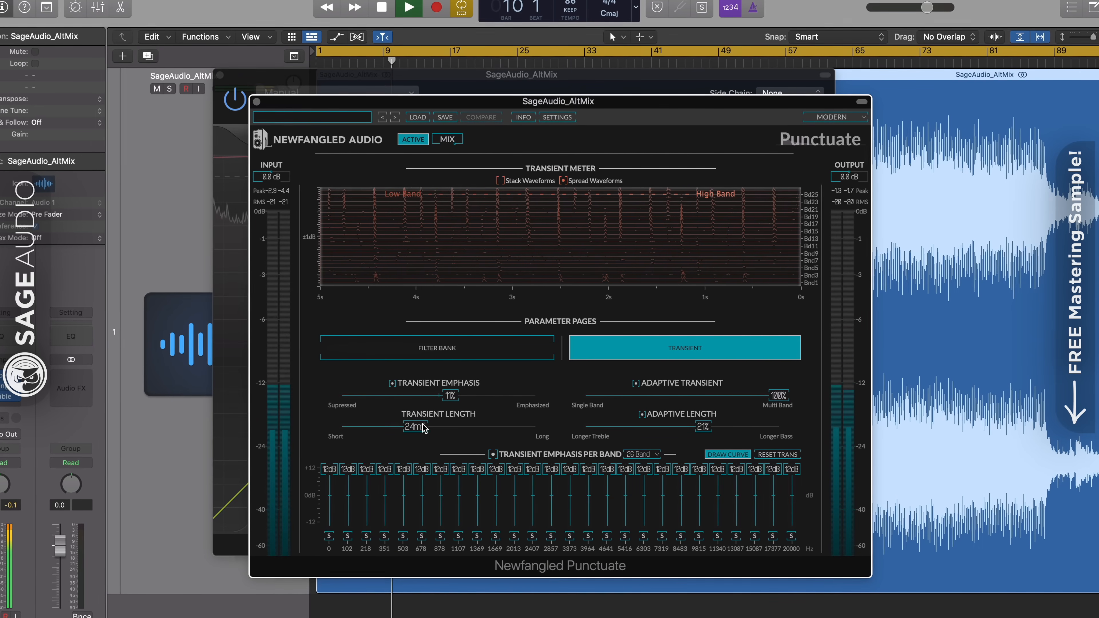
{"action": "left_click_drag", "start_coordinate": [424, 427], "coordinate": [437, 427]}
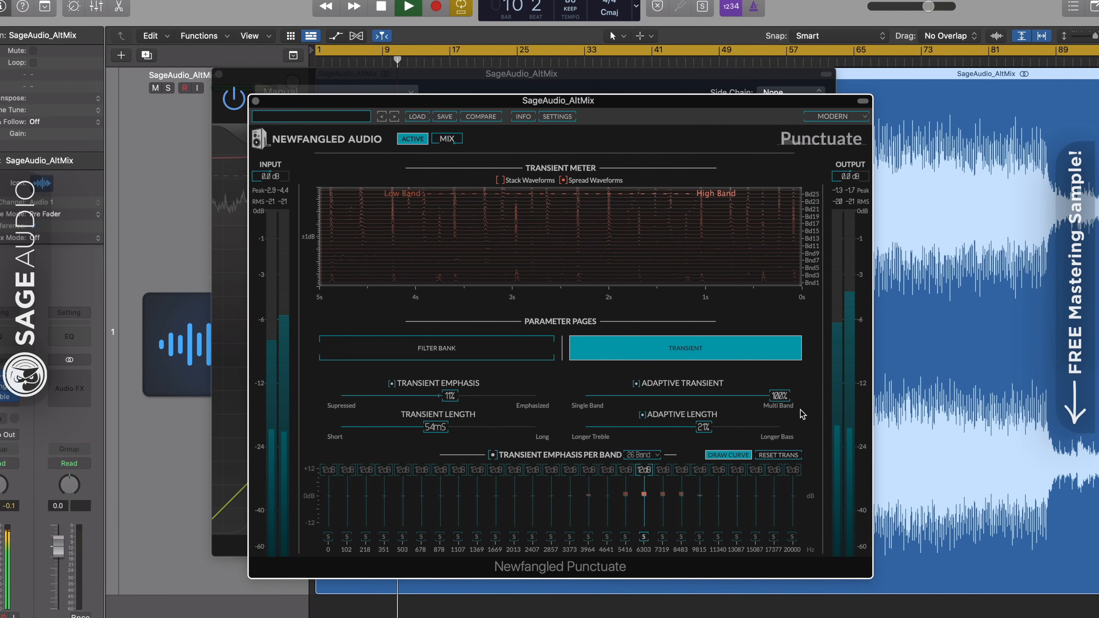
{"action": "left_click_drag", "start_coordinate": [778, 395], "coordinate": [674, 395]}
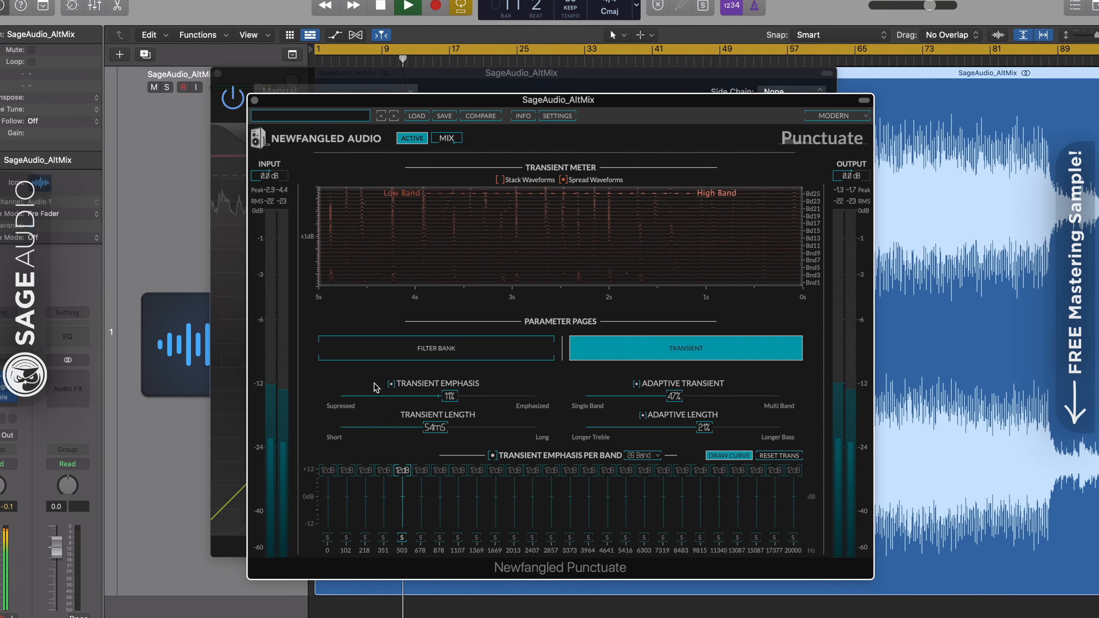
{"action": "left_click", "coordinate": [254, 100]}
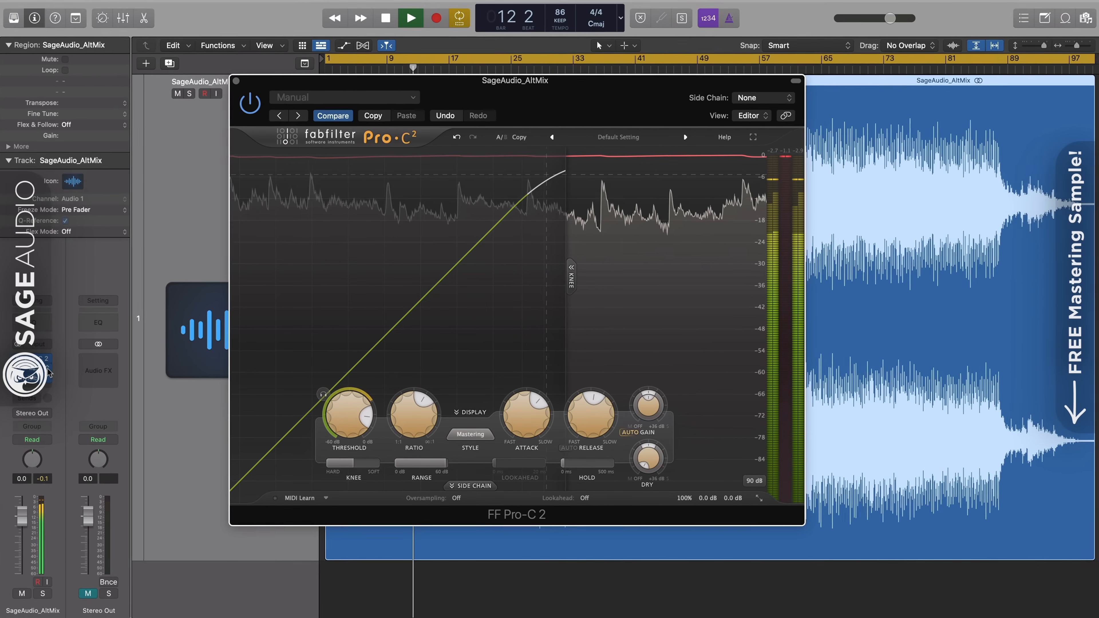
Remove the Punctuate and Invisible Limiter plug-ins from the SageAudio_AltMix track, keeping only Pro-C 2.
{"action": "left_click", "coordinate": [16, 383]}
{"action": "left_click", "coordinate": [29, 382]}
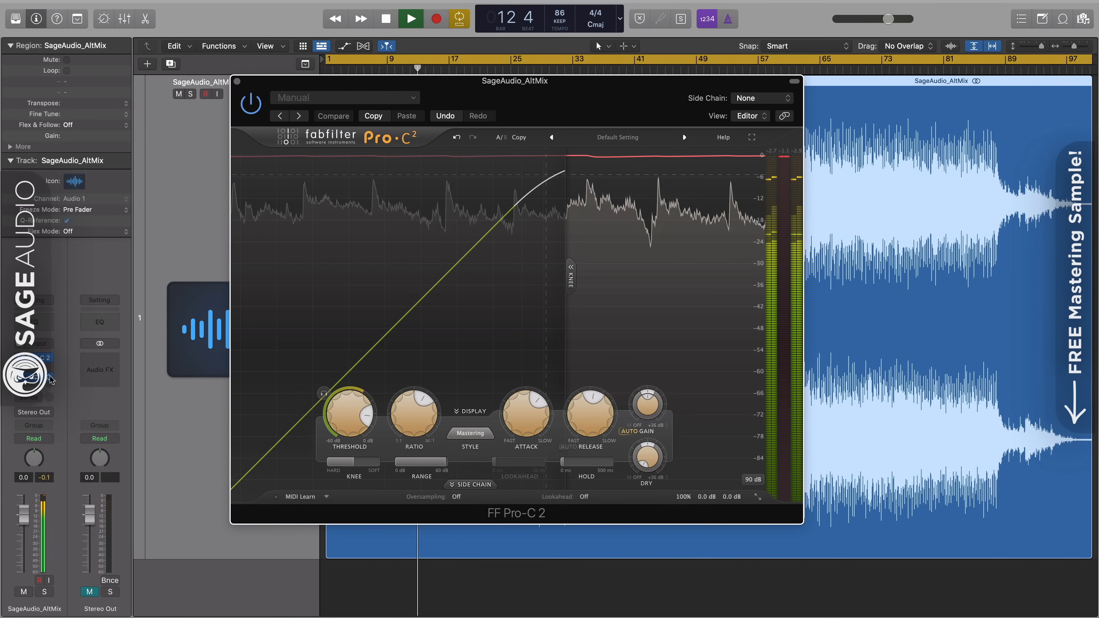
{"action": "left_click", "coordinate": [50, 378]}
{"action": "left_click", "coordinate": [69, 366]}
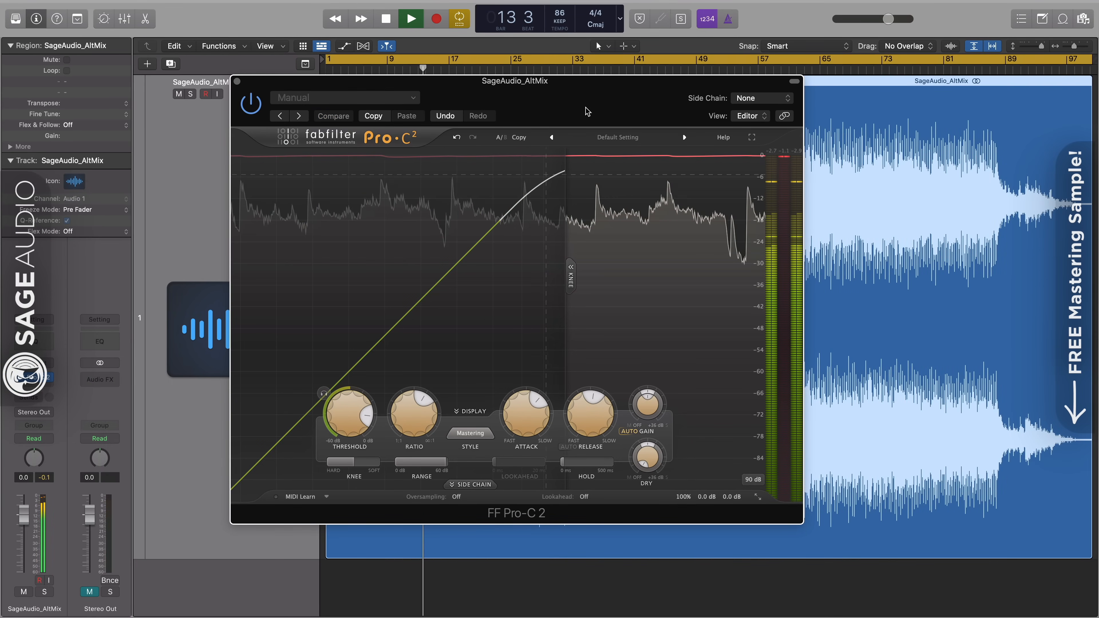
Try different attack and release times in Pro-C 2 during playback, bringing Attack down to about 20 ms.
{"action": "left_click_drag", "start_coordinate": [575, 107], "coordinate": [609, 103]}
{"action": "mouse_move", "coordinate": [559, 402]}
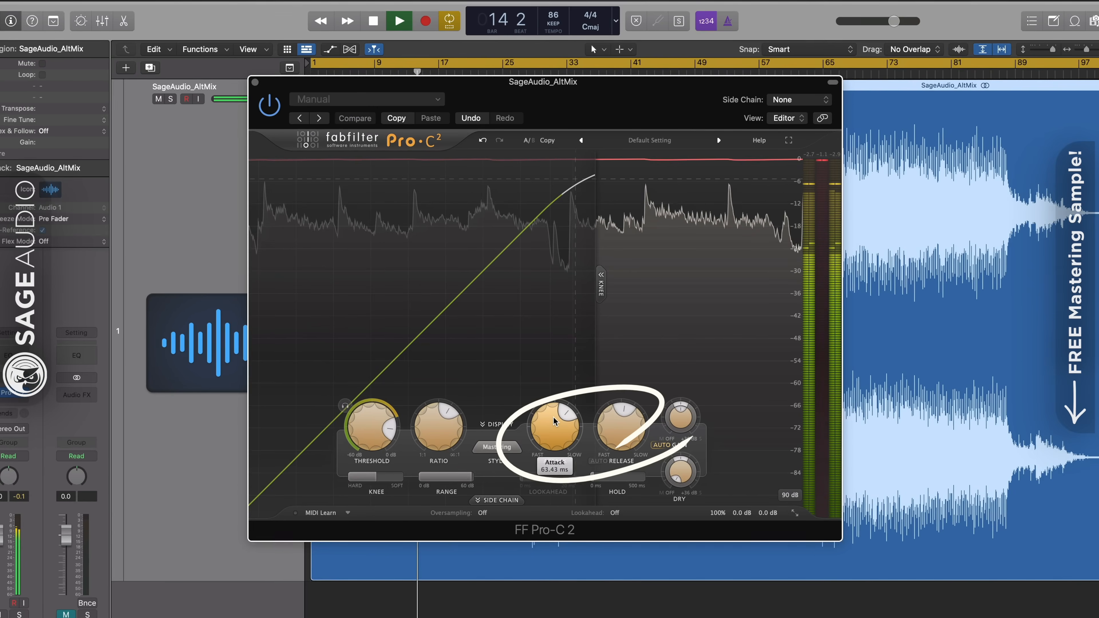
{"action": "left_click_drag", "start_coordinate": [555, 421], "coordinate": [555, 438]}
{"action": "mouse_move", "coordinate": [625, 424]}
{"action": "left_mouse_down"}
{"action": "mouse_move", "coordinate": [639, 408]}
{"action": "mouse_move", "coordinate": [625, 429]}
{"action": "left_mouse_up"}
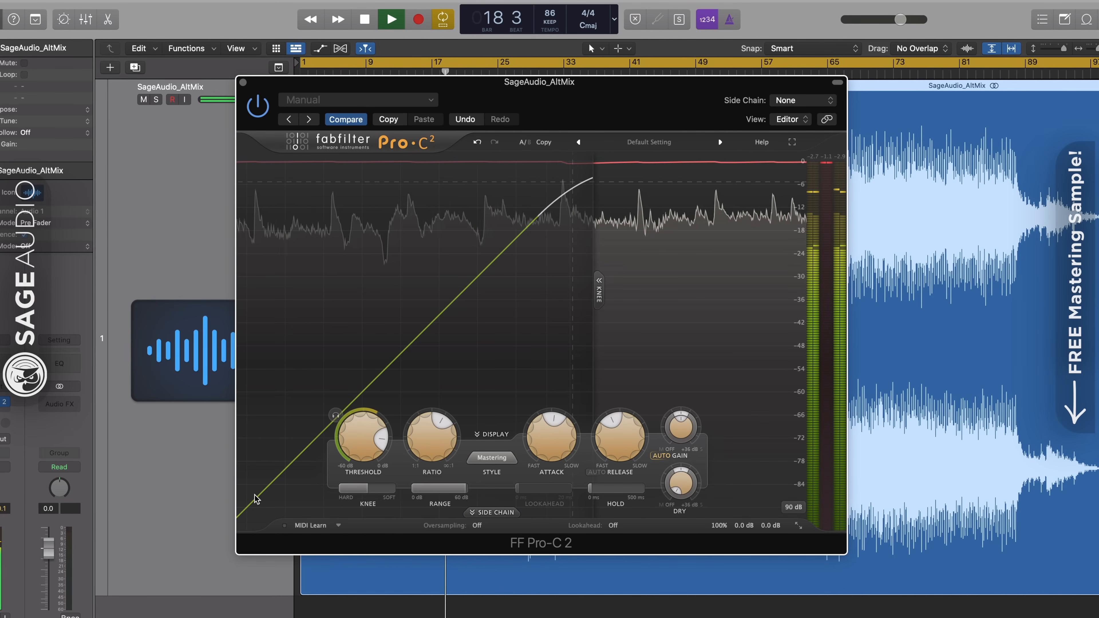
{"action": "mouse_move", "coordinate": [553, 455]}
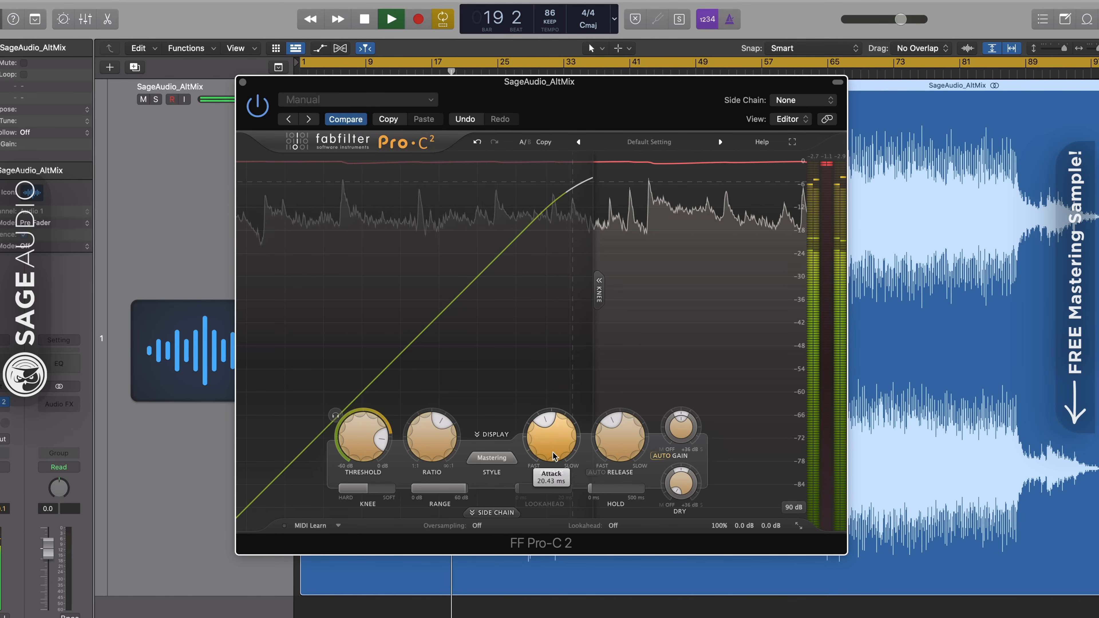
{"action": "left_click_drag", "start_coordinate": [553, 455], "coordinate": [620, 420]}
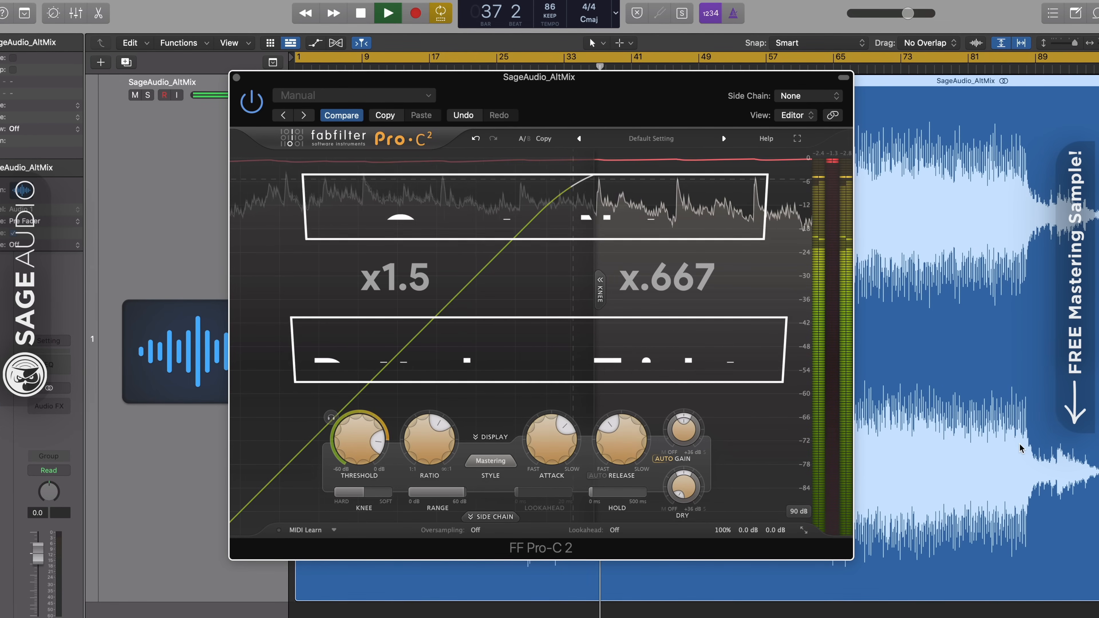
Set the Pro-C 2 compressor's attack to 34 ms and its release to 348 ms.
{"action": "double_click", "coordinate": [539, 448]}
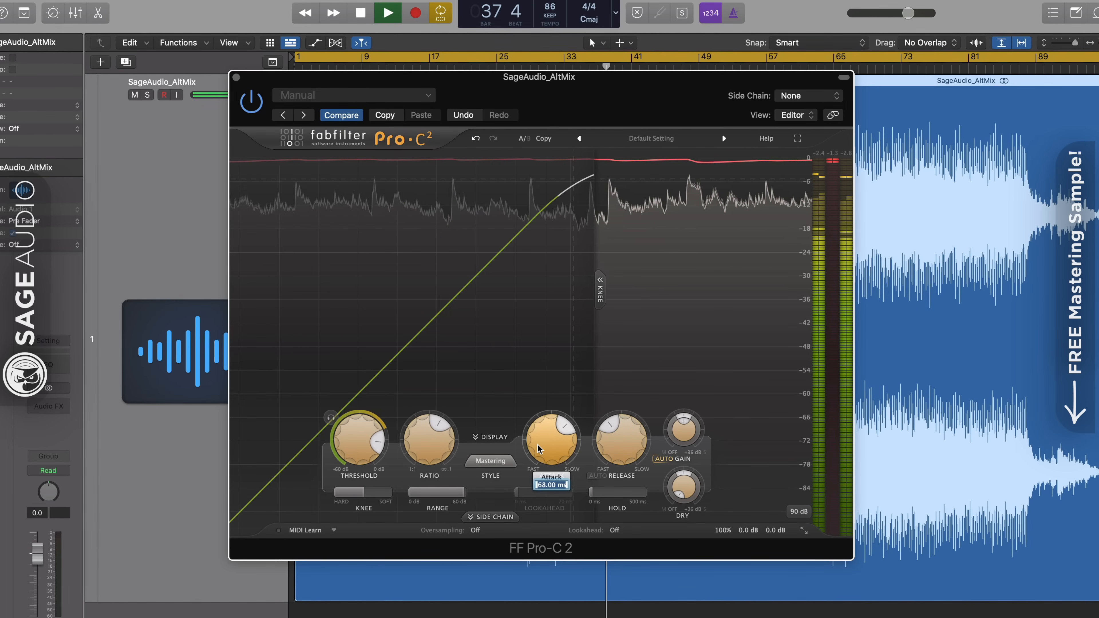
{"action": "key", "text": "BackSpace"}
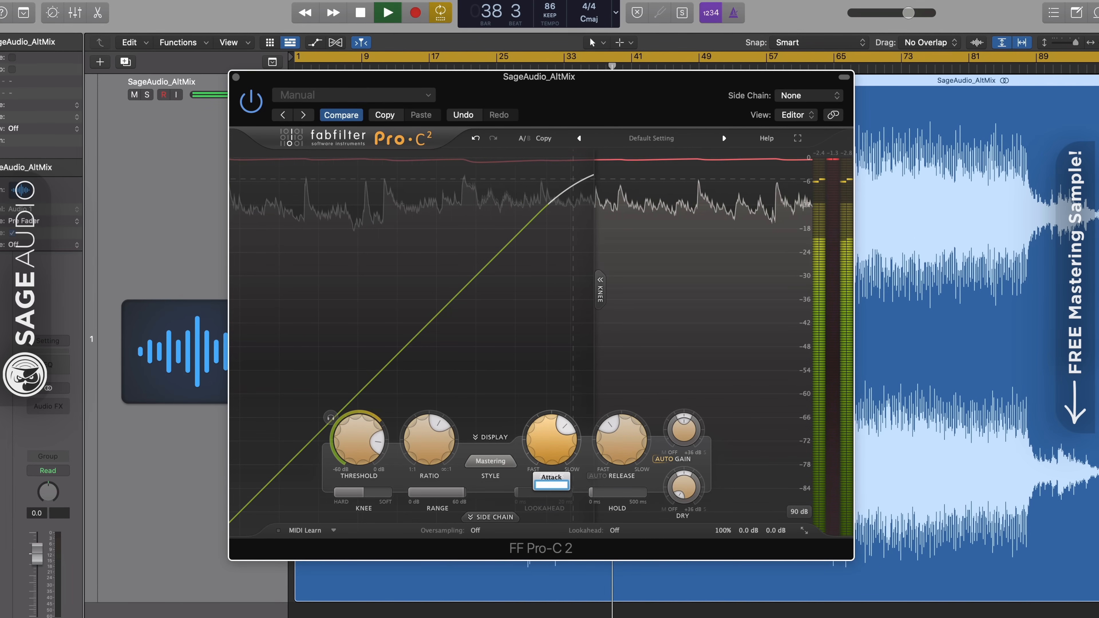
{"action": "type", "text": "34"}
{"action": "key", "text": "Return"}
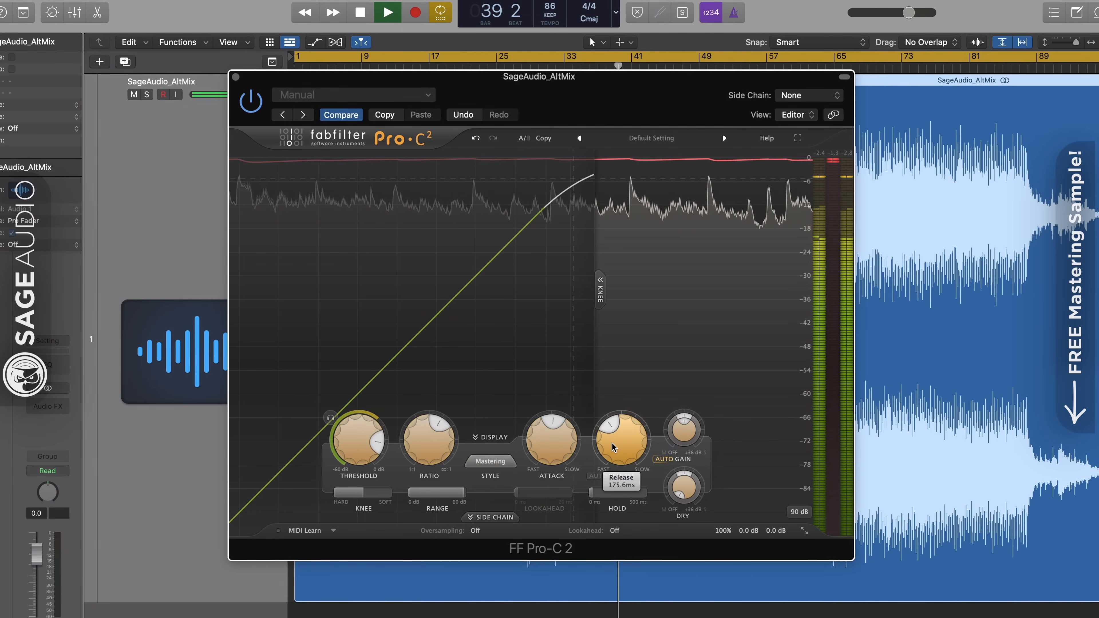
{"action": "double_click", "coordinate": [612, 448]}
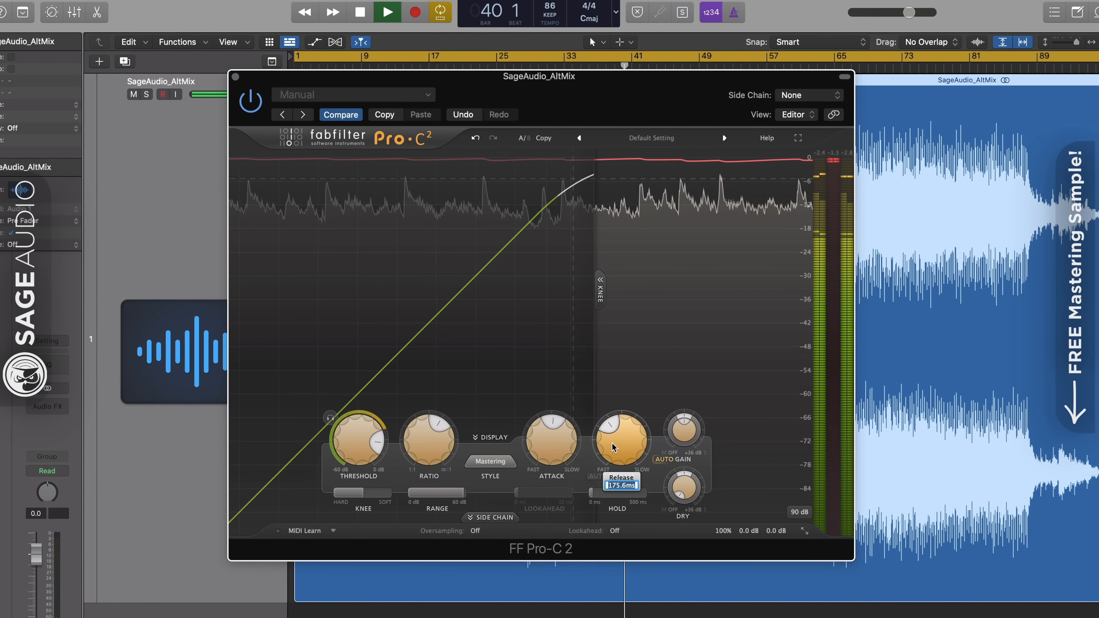
{"action": "key", "text": "BackSpace"}
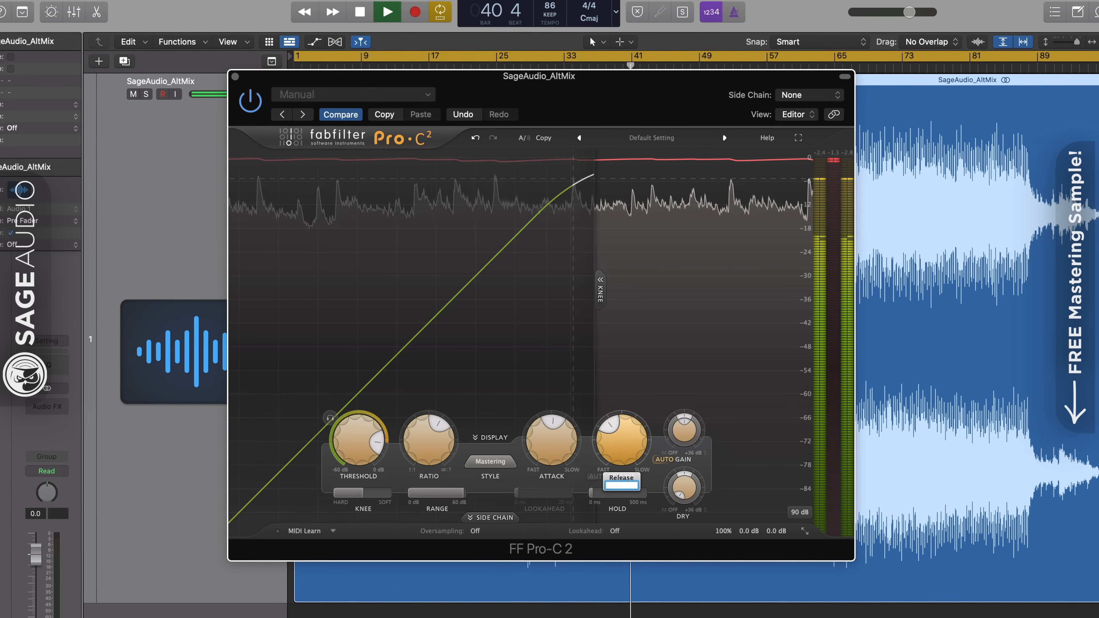
{"action": "type", "text": "348"}
{"action": "key", "text": "Return"}
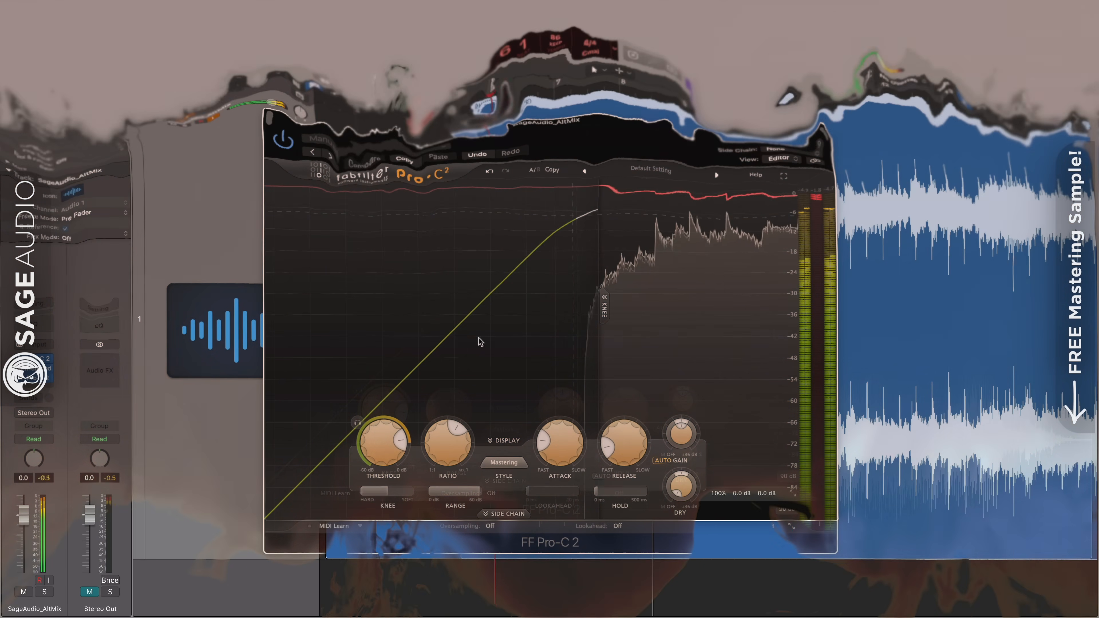
Set the Pro-C 2 compressor's attack to 35 ms and its release to 70 ms.
{"action": "double_click", "coordinate": [551, 434]}
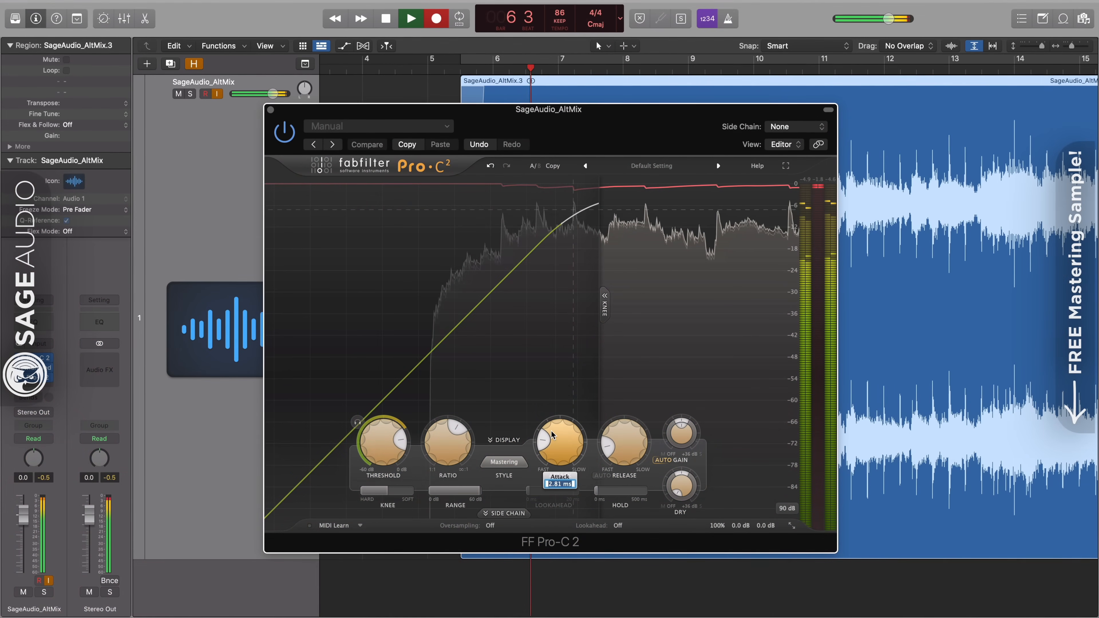
{"action": "type", "text": "35"}
{"action": "key", "text": "Return"}
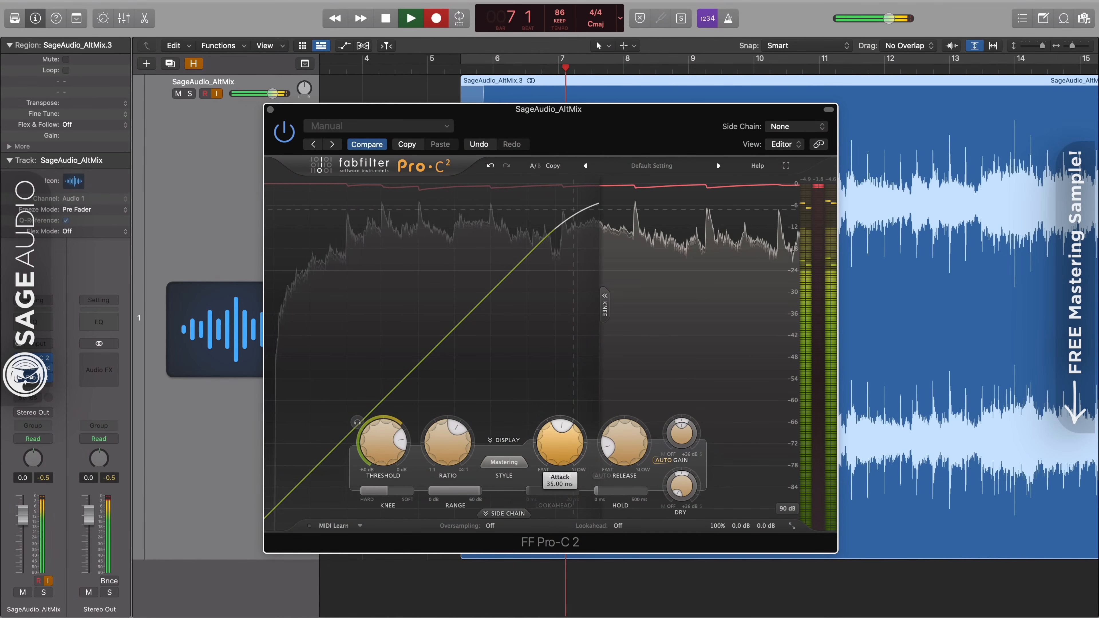
{"action": "double_click", "coordinate": [639, 444]}
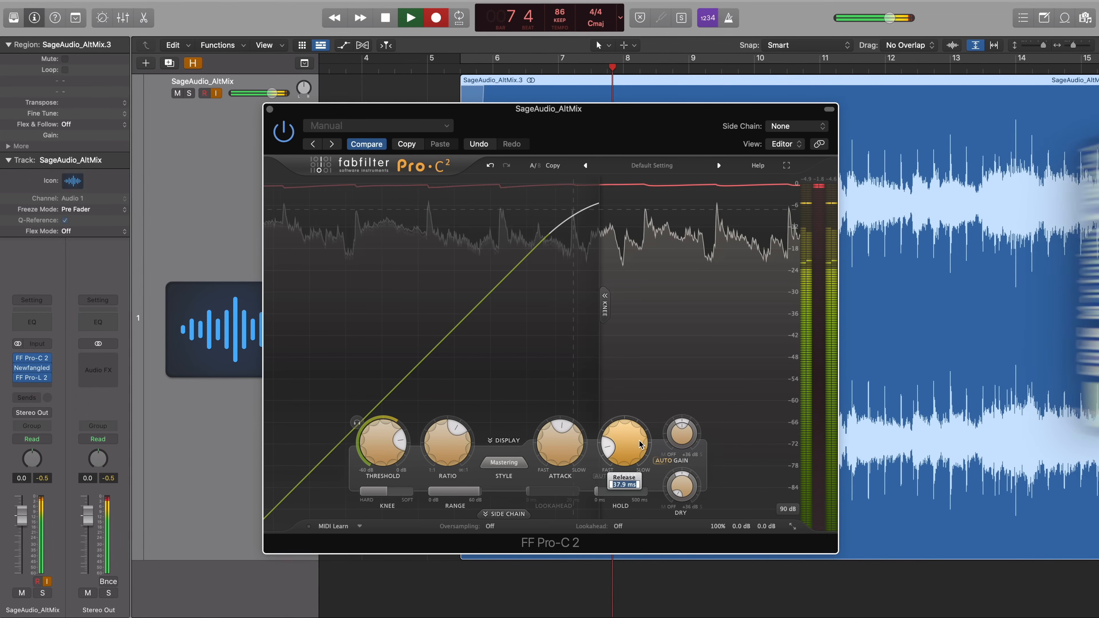
{"action": "type", "text": "70"}
{"action": "key", "text": "Return"}
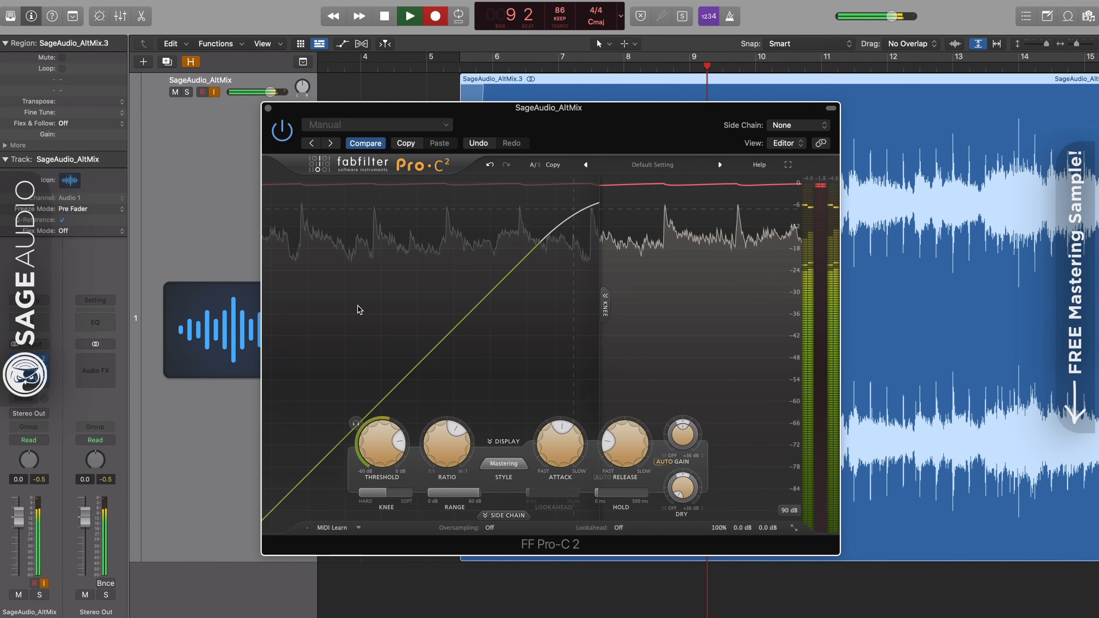
Set the Pro-C 2 compressor's release to 140 ms.
{"action": "double_click", "coordinate": [625, 443]}
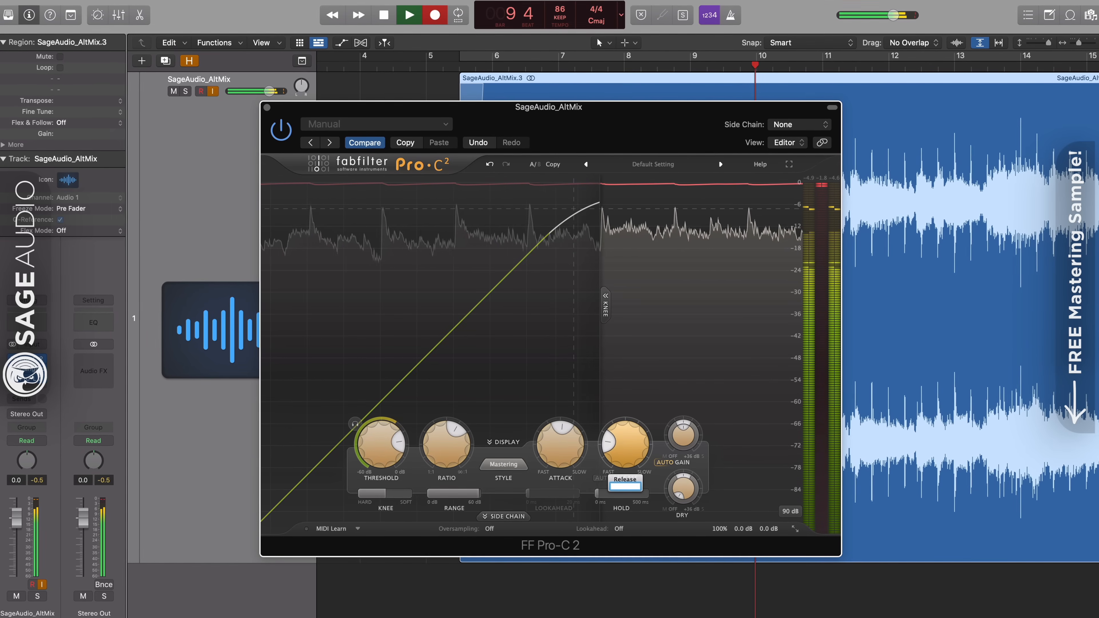
{"action": "type", "text": "200"}
{"action": "key", "text": "Return"}
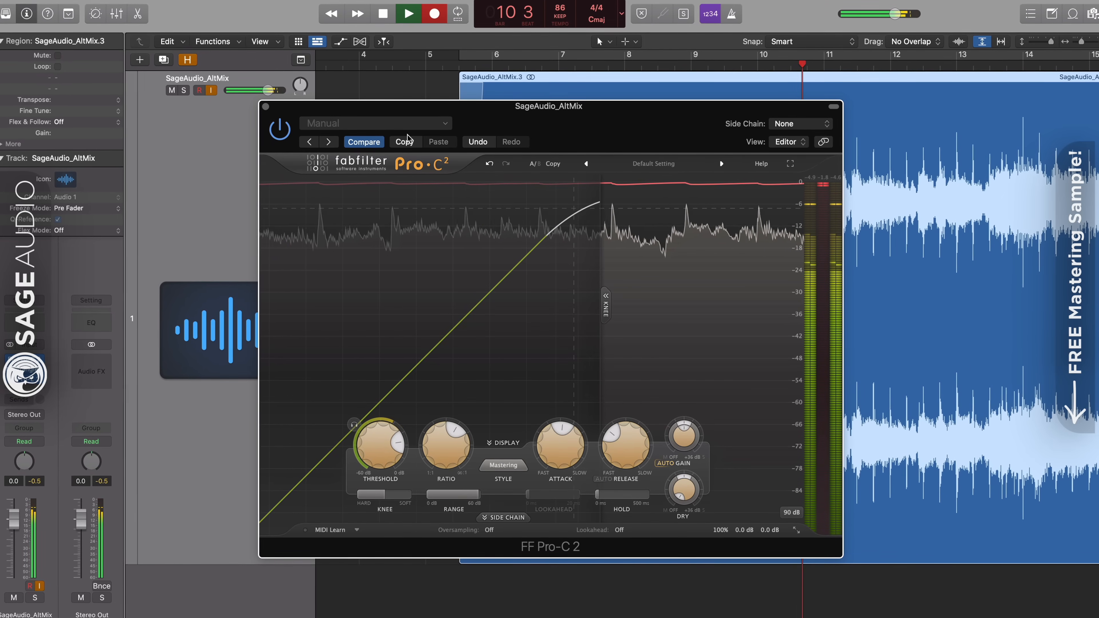
Set the Pro-C 2 compressor's release to 280 ms and close the plug-in window.
{"action": "double_click", "coordinate": [617, 441]}
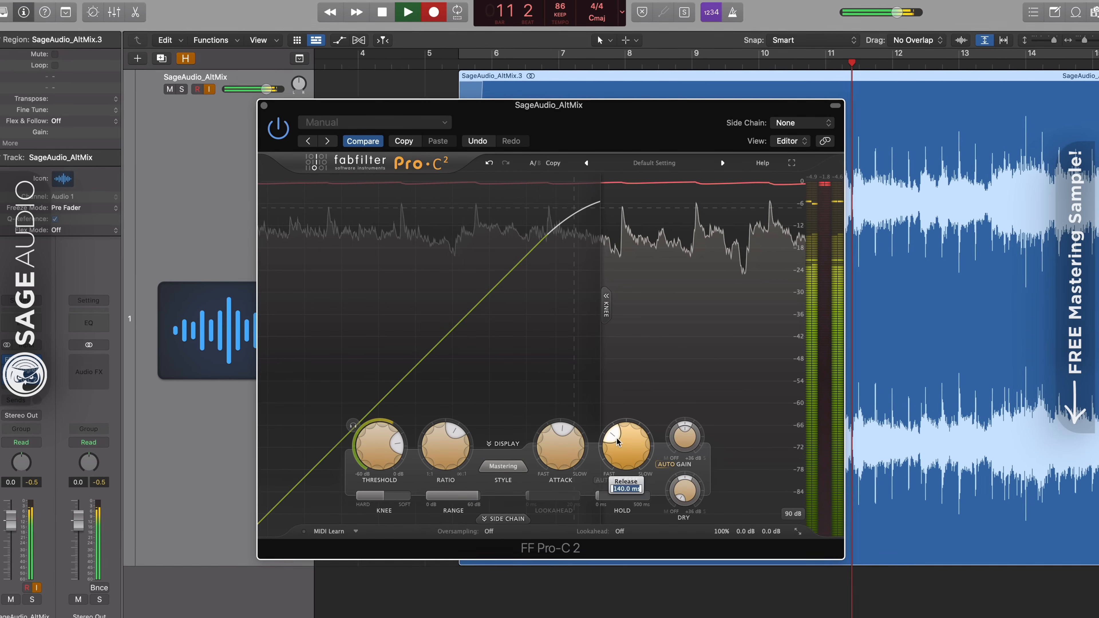
{"action": "type", "text": "280"}
{"action": "key", "text": "Return"}
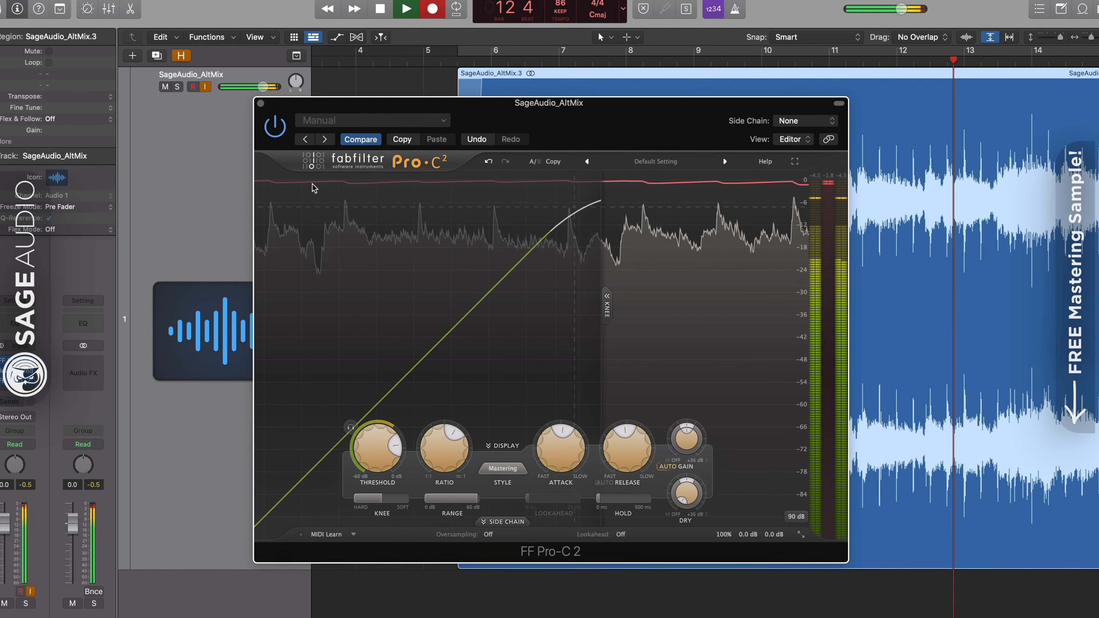
{"action": "left_click", "coordinate": [261, 103]}
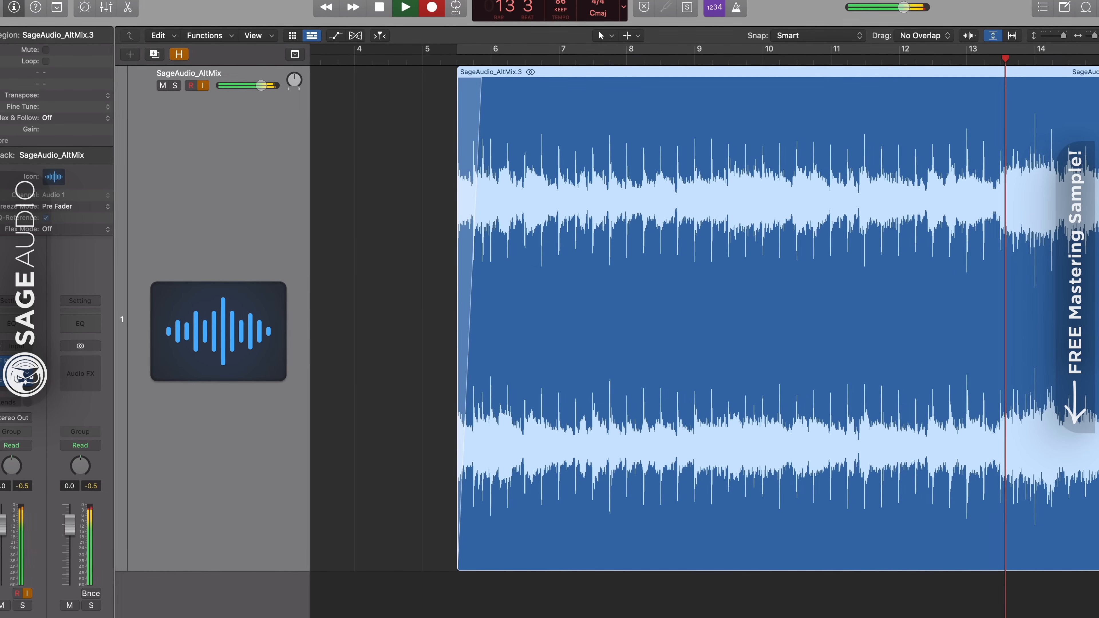
Try Punctuate's transient length at 35 ms, settle on 70 ms, and close the plug-in window.
{"action": "left_click", "coordinate": [13, 372]}
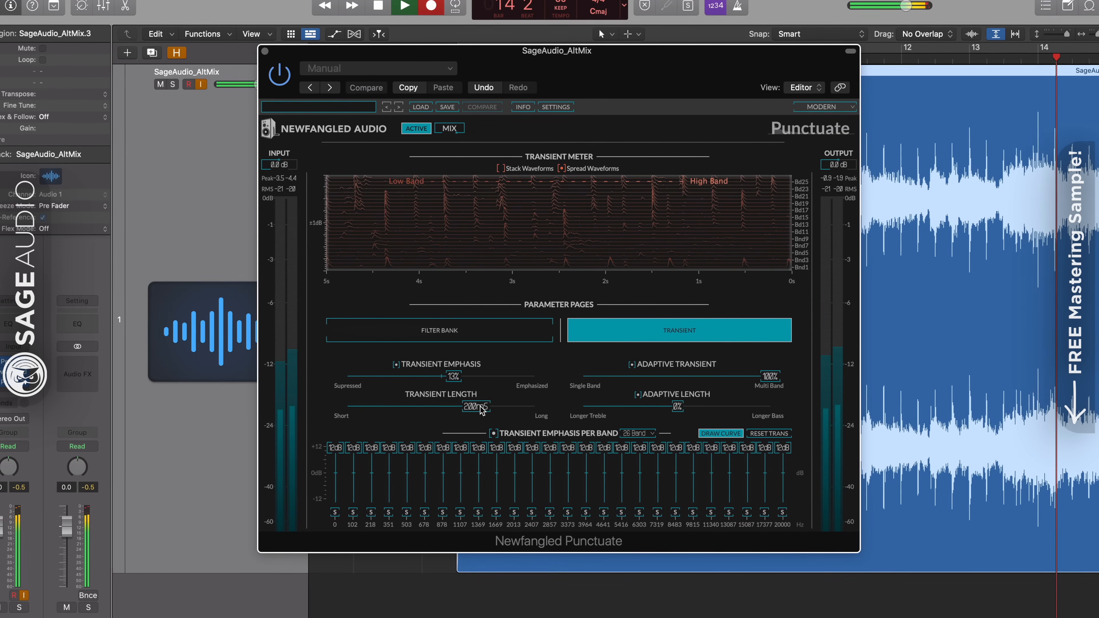
{"action": "scroll", "coordinate": [482, 410], "scroll_direction": "down", "scroll_amount": 5}
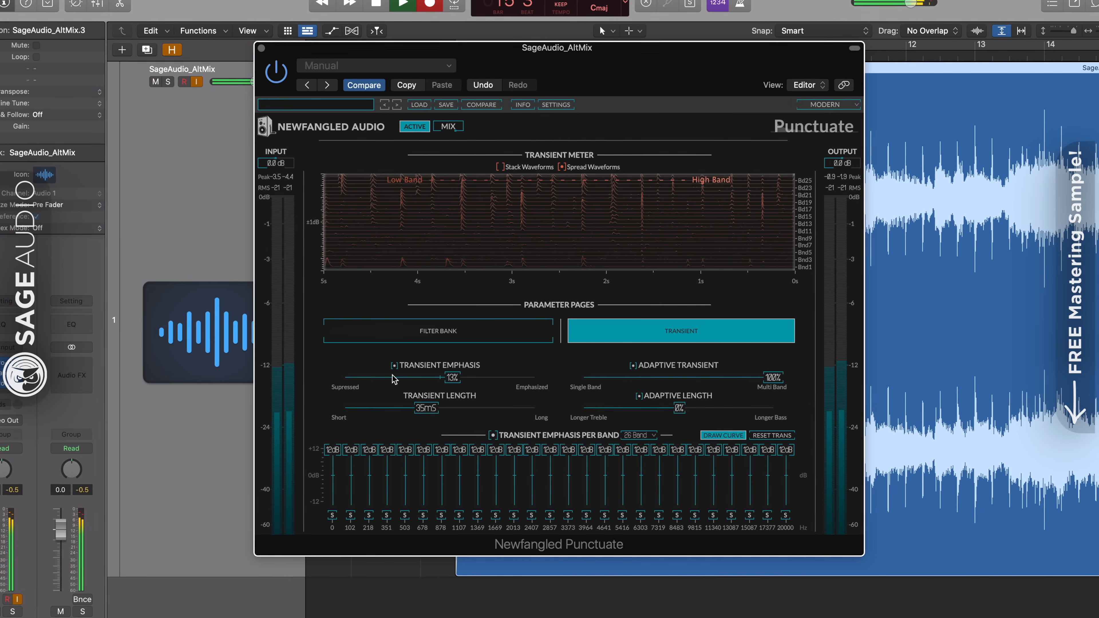
{"action": "scroll", "coordinate": [424, 410], "scroll_direction": "up", "scroll_amount": 3}
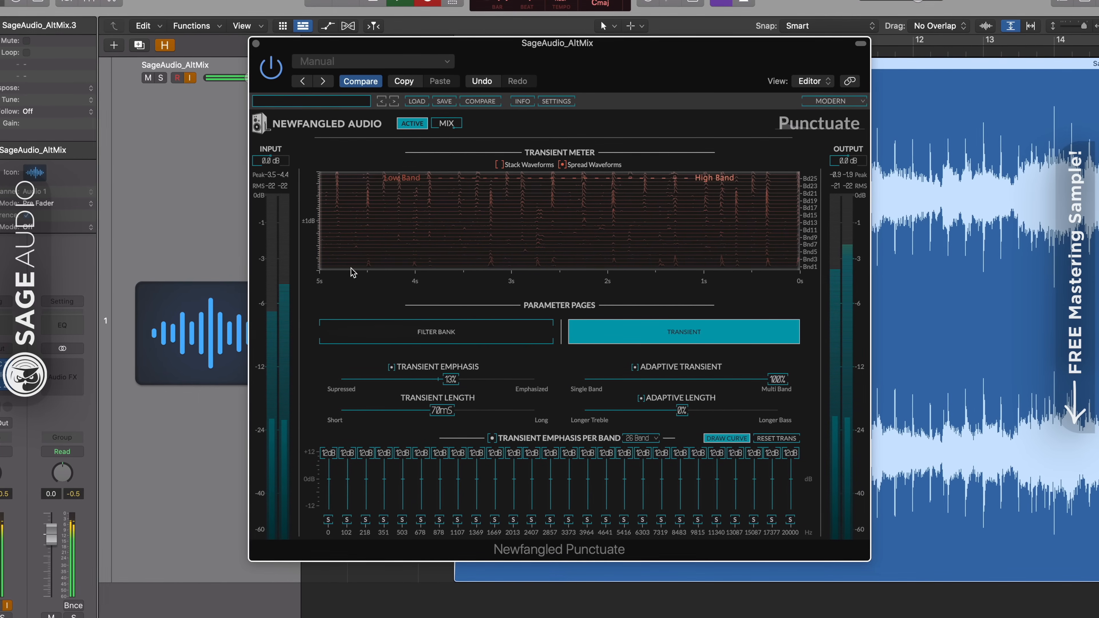
{"action": "left_click", "coordinate": [255, 41]}
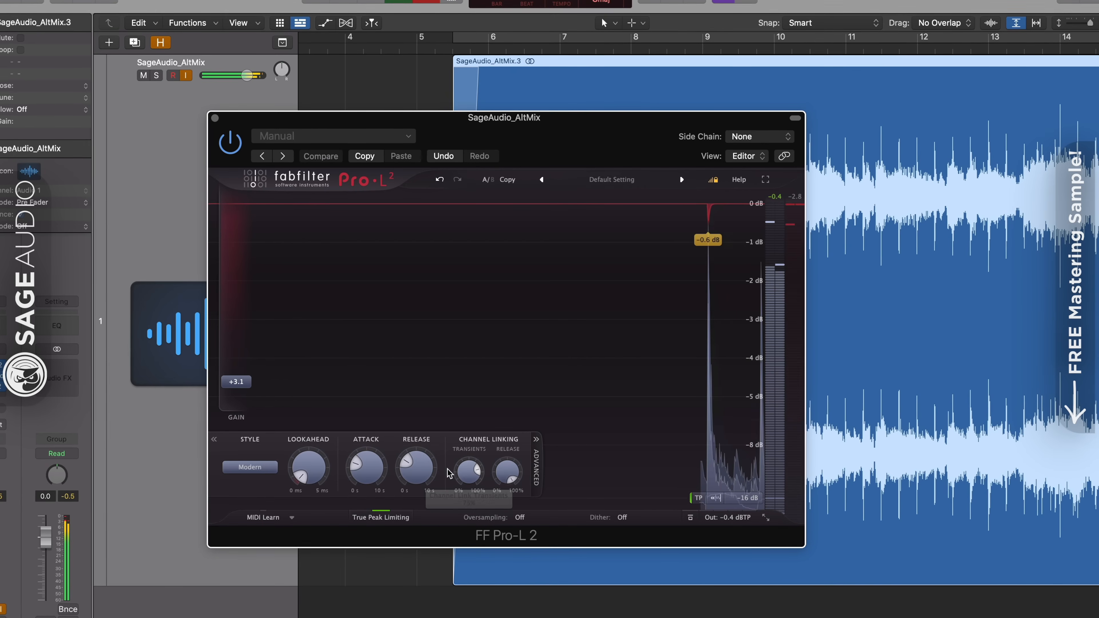
Set the Pro-L 2 limiter's release to 70 ms and its attack to 35 ms.
{"action": "mouse_move", "coordinate": [422, 473]}
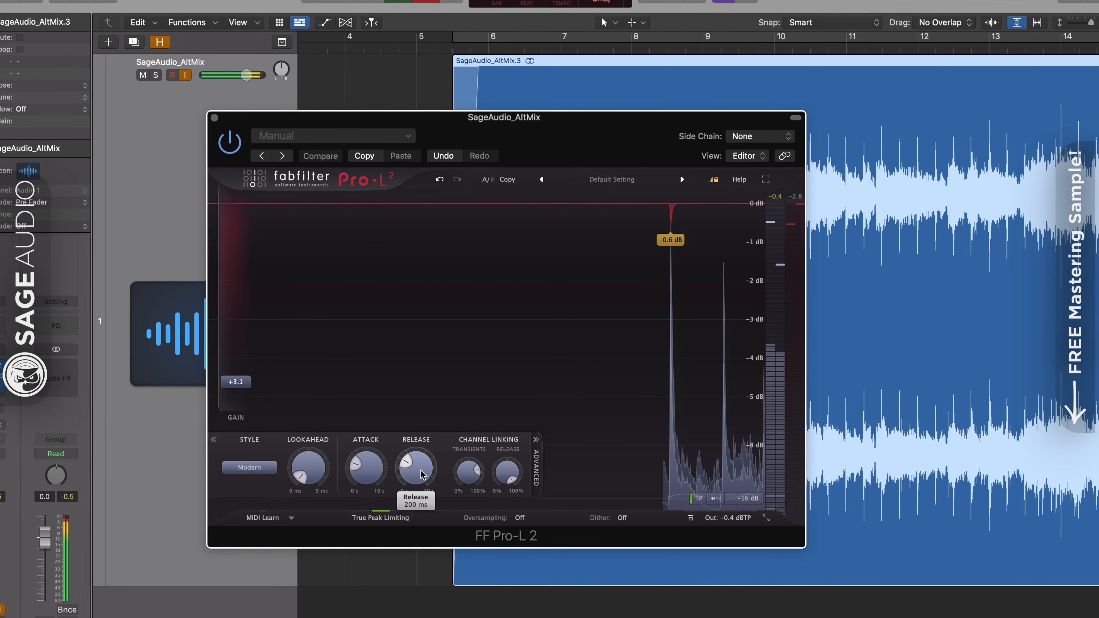
{"action": "type", "text": "70"}
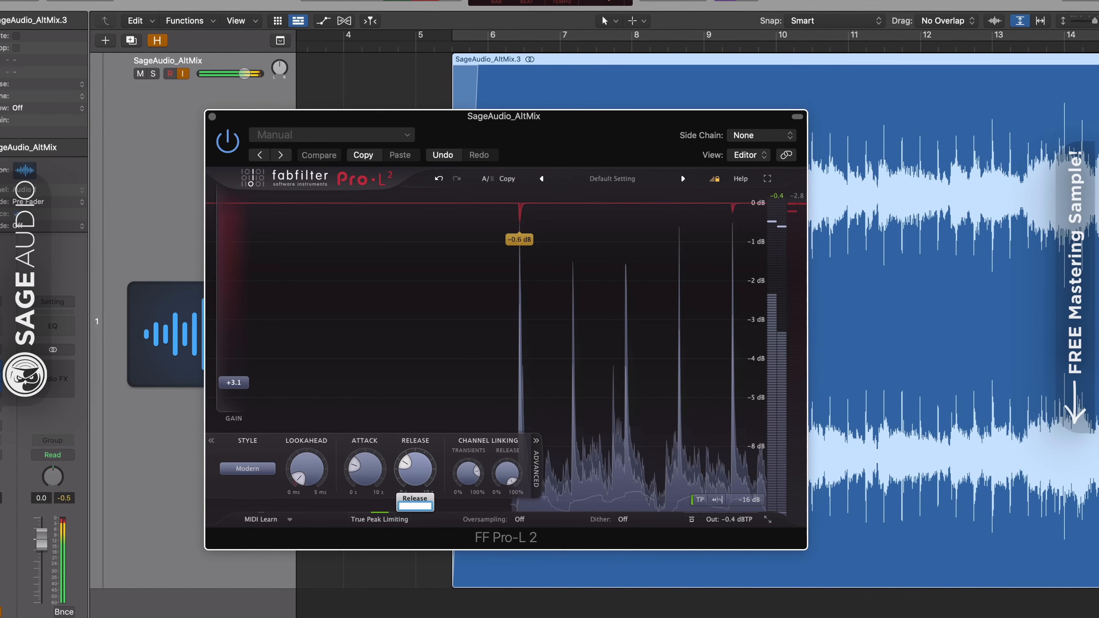
{"action": "key", "text": "Return"}
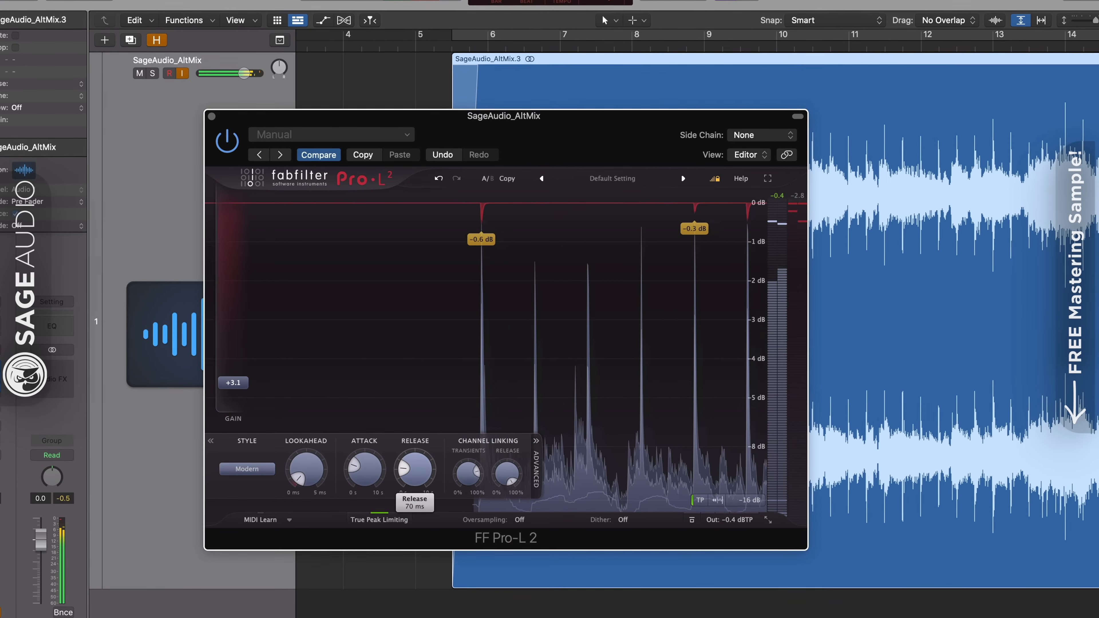
{"action": "double_click", "coordinate": [368, 472]}
{"action": "type", "text": "100"}
{"action": "key", "text": "Return"}
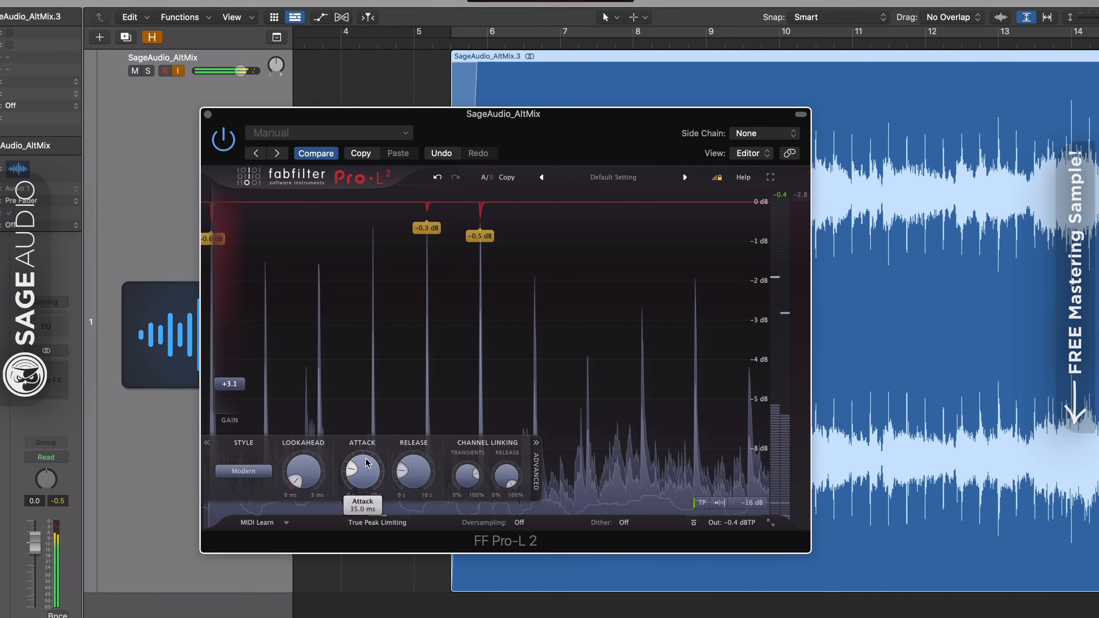
Set the Pro-L 2 limiter's release to 700 ms and raise its gain to +4.8.
{"action": "double_click", "coordinate": [414, 474]}
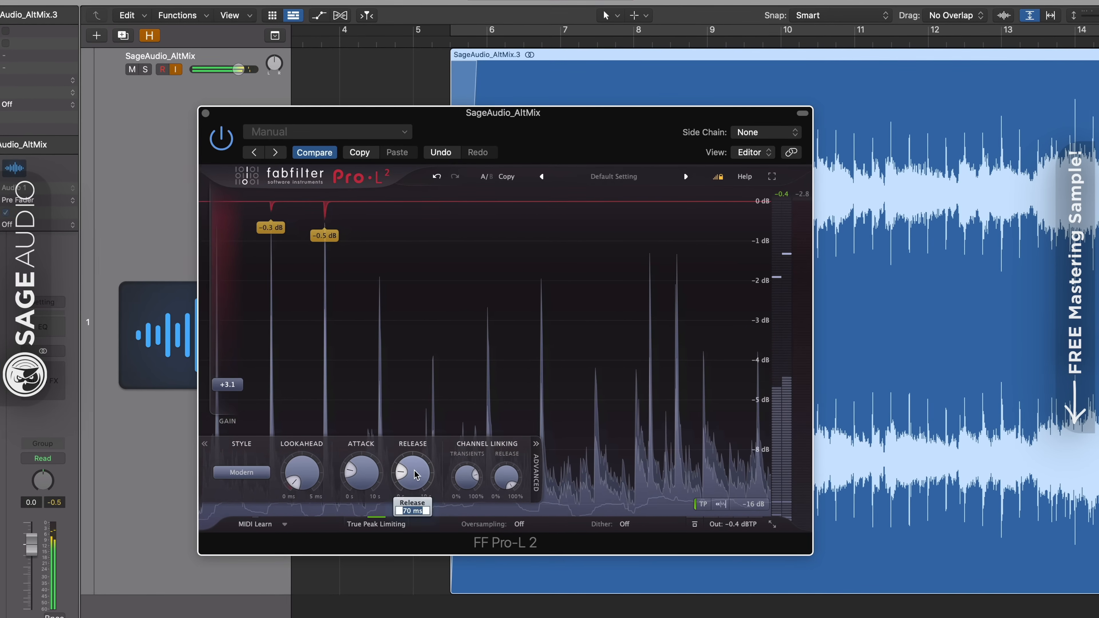
{"action": "type", "text": "1000"}
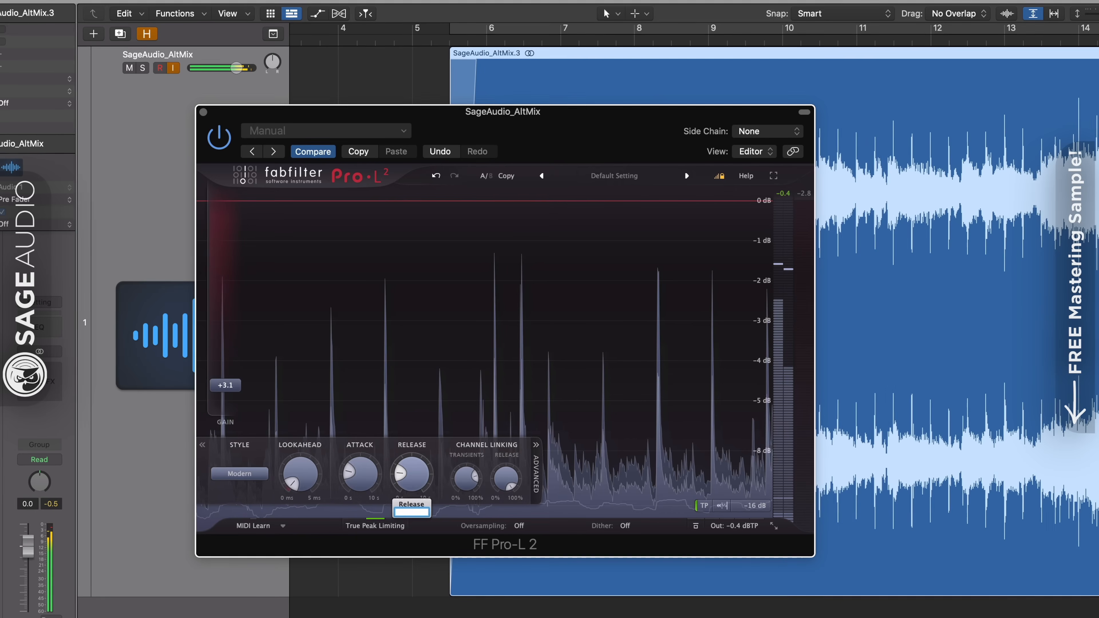
{"action": "key", "text": "Return"}
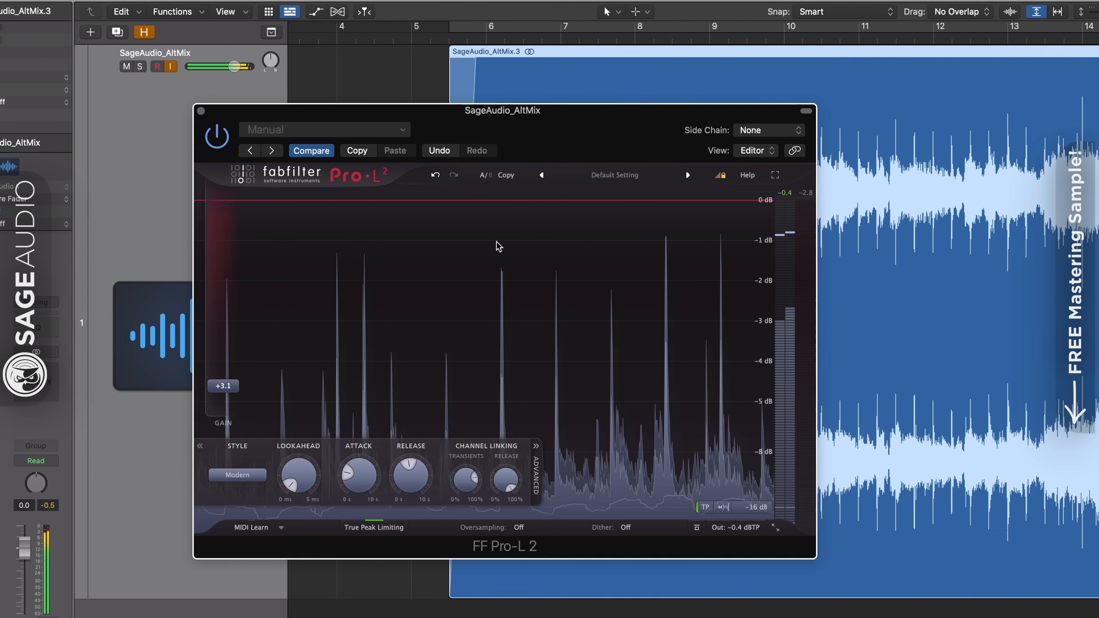
{"action": "left_click_drag", "start_coordinate": [222, 386], "coordinate": [221, 373]}
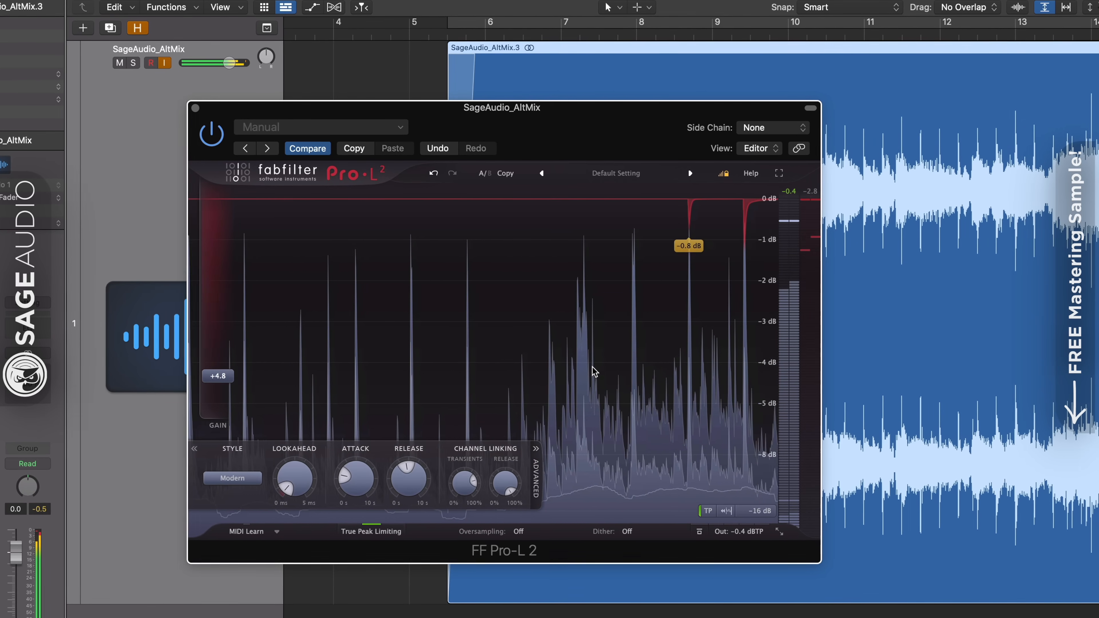
Try the limiter's release at 200 ms and return it to 700 ms.
{"action": "double_click", "coordinate": [406, 479]}
{"action": "key", "text": "BackSpace"}
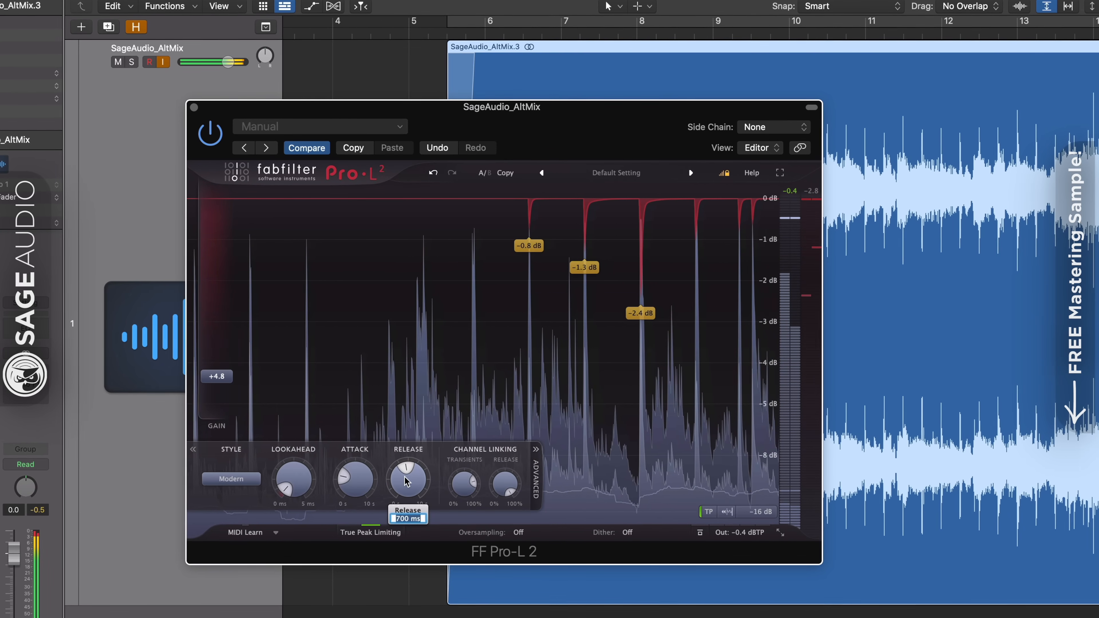
{"action": "type", "text": "200"}
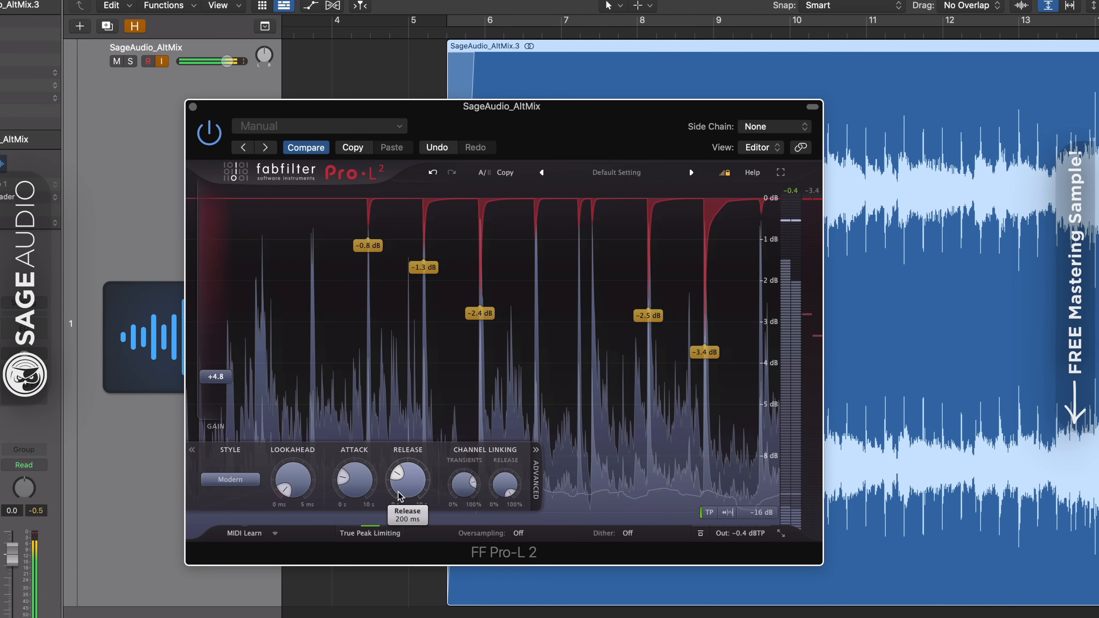
{"action": "key", "text": "Return"}
{"action": "double_click", "coordinate": [403, 483]}
{"action": "key", "text": "BackSpace"}
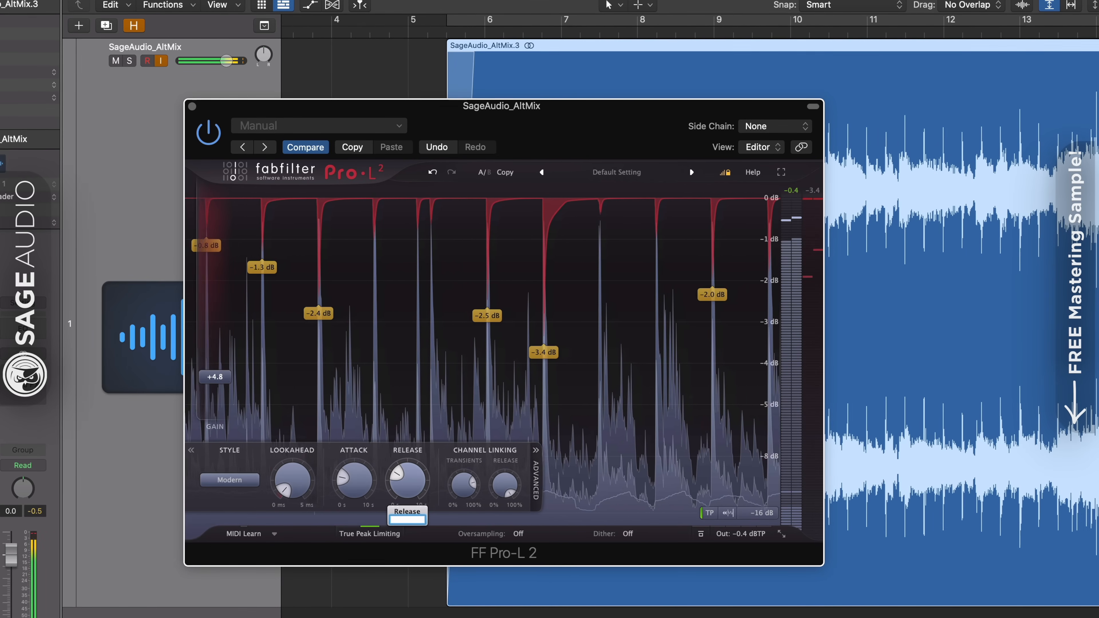
{"action": "type", "text": "700"}
{"action": "key", "text": "Return"}
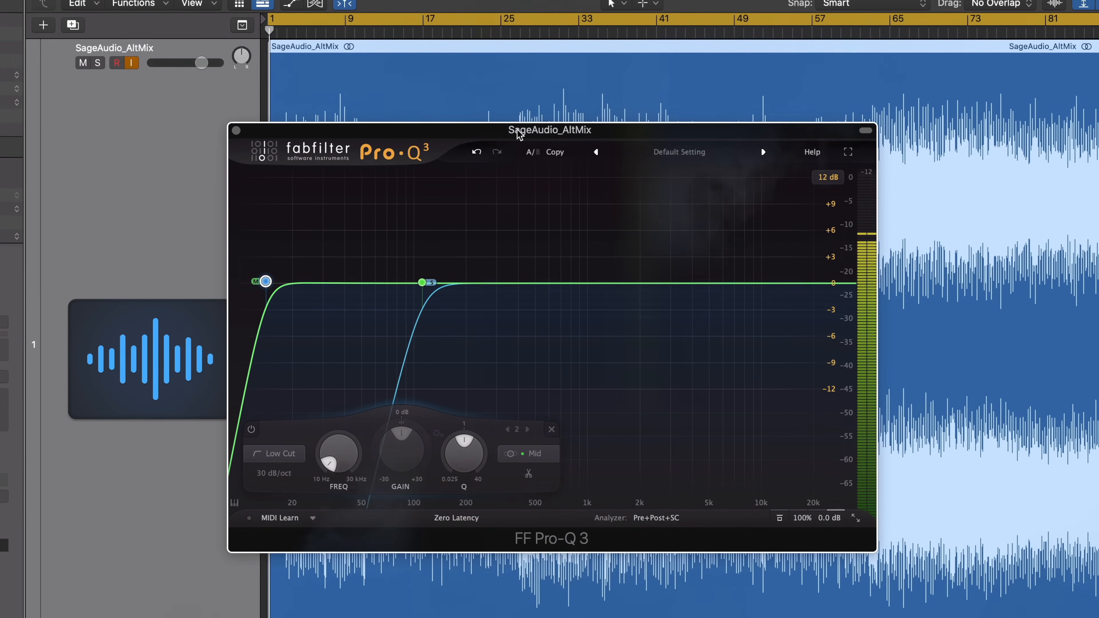
Shift the mid and side low cut bands in Pro-Q 3 down and back up, leaving the side cut at about 126 Hz.
{"action": "mouse_move", "coordinate": [265, 281]}
{"action": "left_mouse_down"}
{"action": "mouse_move", "coordinate": [278, 281]}
{"action": "mouse_move", "coordinate": [253, 277]}
{"action": "left_mouse_up"}
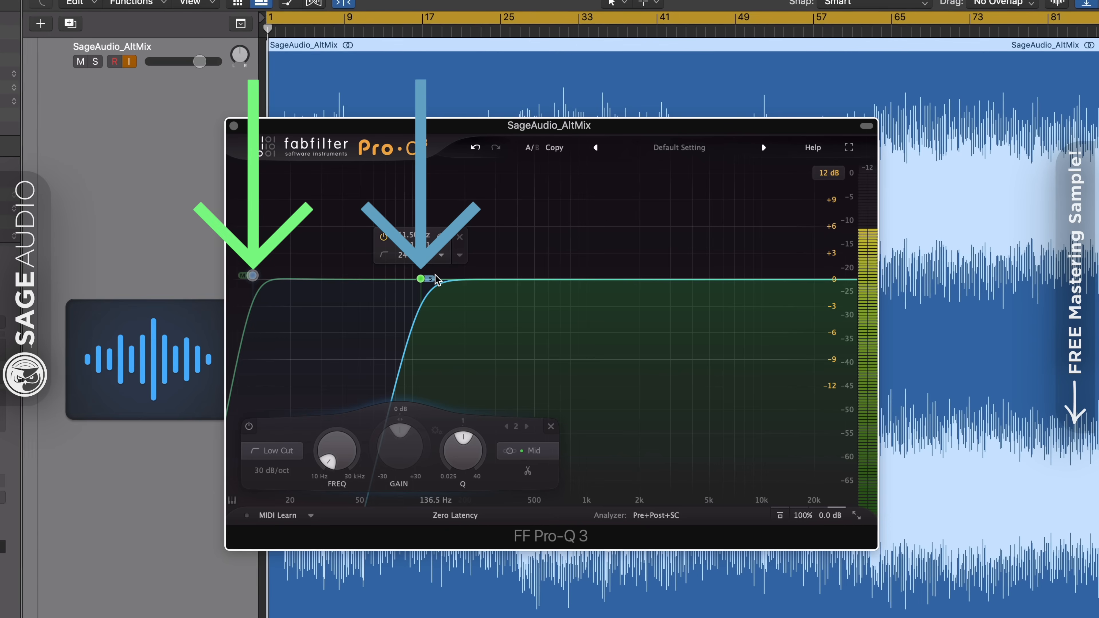
{"action": "mouse_move", "coordinate": [421, 278]}
{"action": "left_mouse_down"}
{"action": "mouse_move", "coordinate": [375, 280]}
{"action": "mouse_move", "coordinate": [417, 281]}
{"action": "left_mouse_up"}
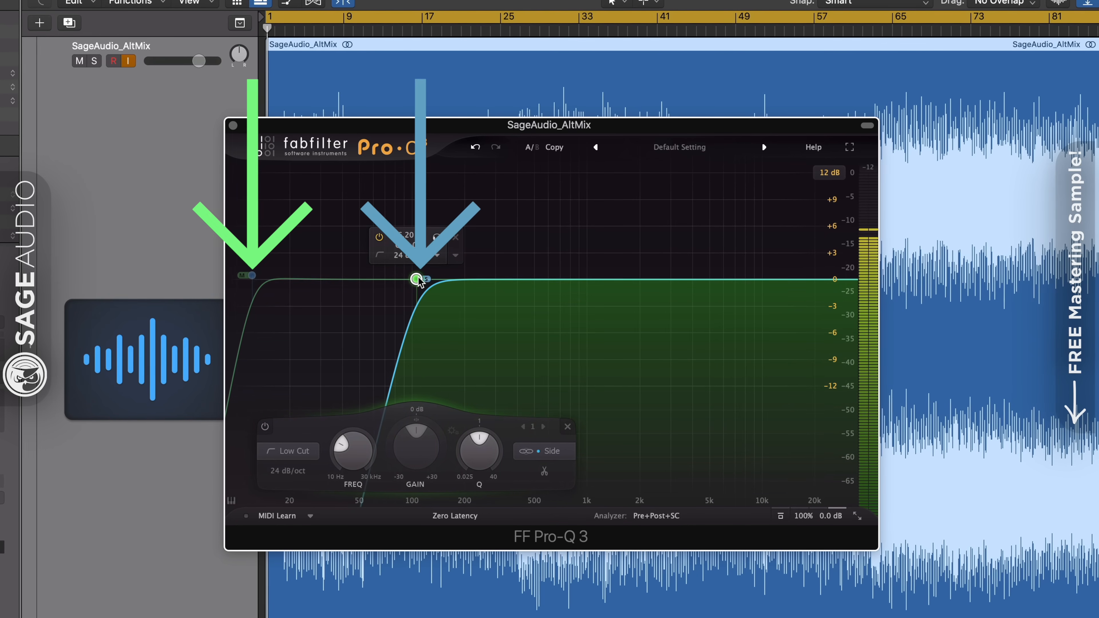
{"action": "left_click_drag", "start_coordinate": [252, 276], "coordinate": [265, 278]}
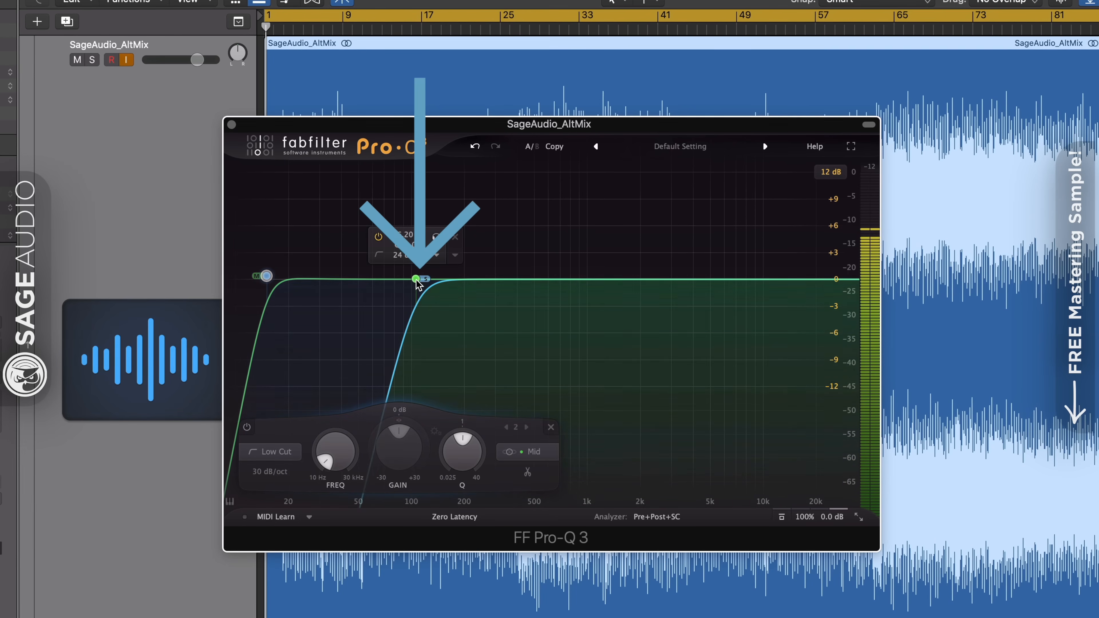
{"action": "left_click_drag", "start_coordinate": [416, 279], "coordinate": [429, 280]}
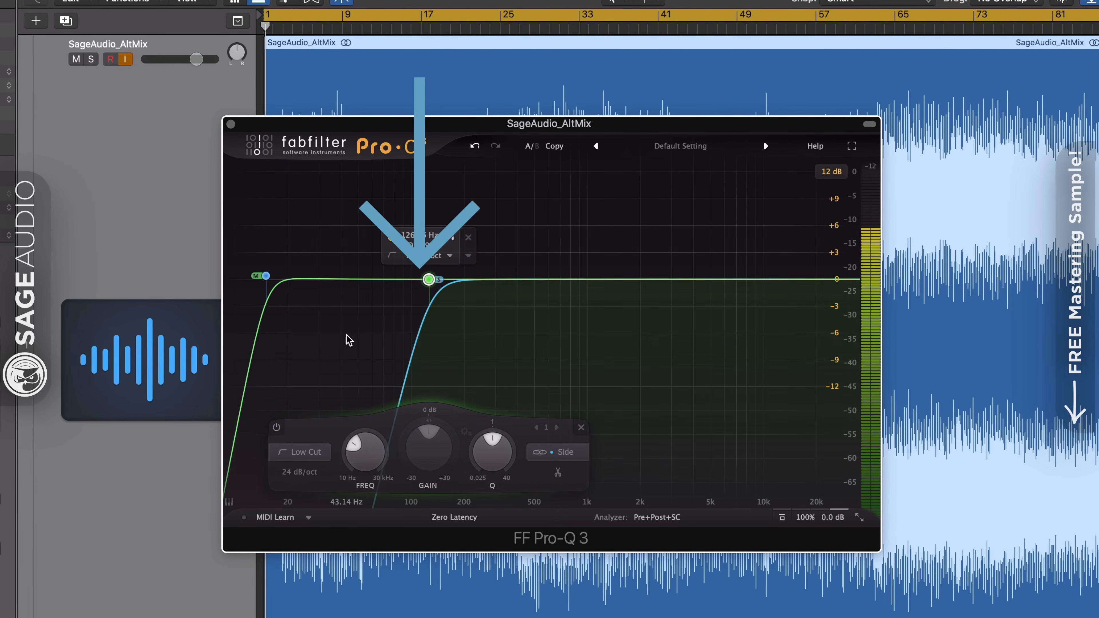
Set the mid low cut to 14.604 Hz and the side low cut to 106.53 Hz in Pro-Q 3.
{"action": "left_click", "coordinate": [265, 277]}
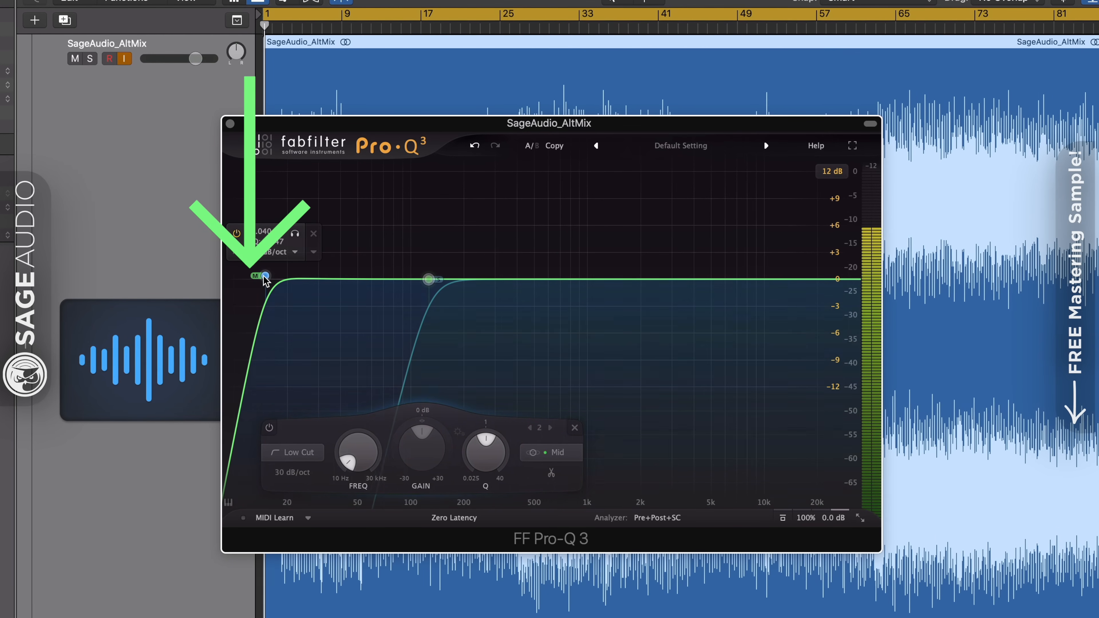
{"action": "mouse_move", "coordinate": [262, 276]}
{"action": "left_mouse_down"}
{"action": "mouse_move", "coordinate": [246, 275]}
{"action": "mouse_move", "coordinate": [266, 277]}
{"action": "left_mouse_up"}
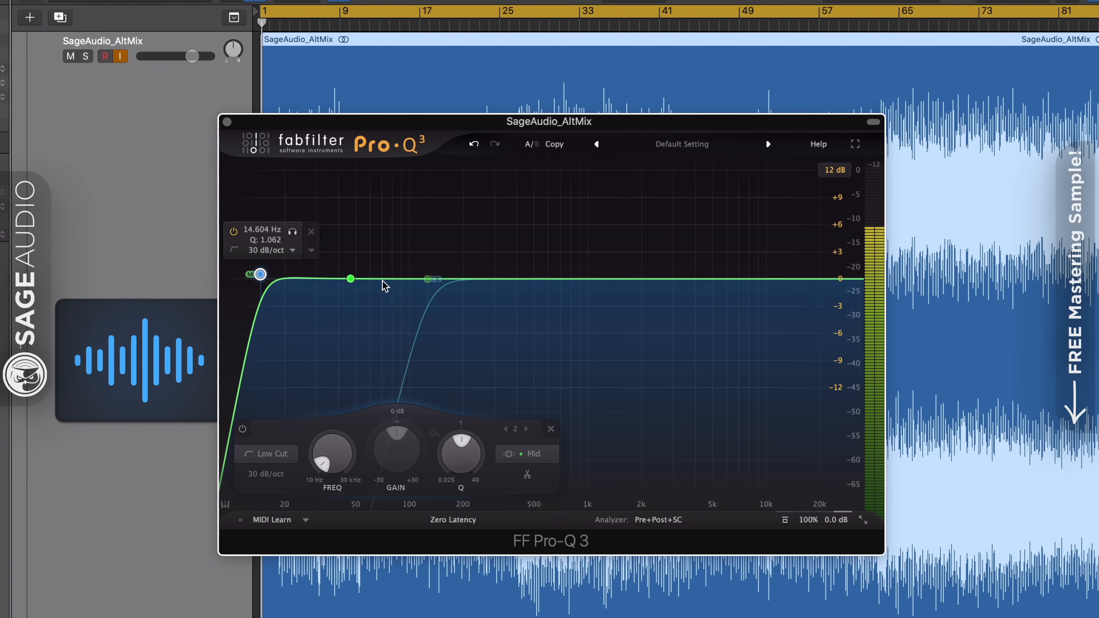
{"action": "mouse_move", "coordinate": [428, 279]}
{"action": "left_mouse_down"}
{"action": "mouse_move", "coordinate": [397, 280]}
{"action": "mouse_move", "coordinate": [418, 278]}
{"action": "left_mouse_up"}
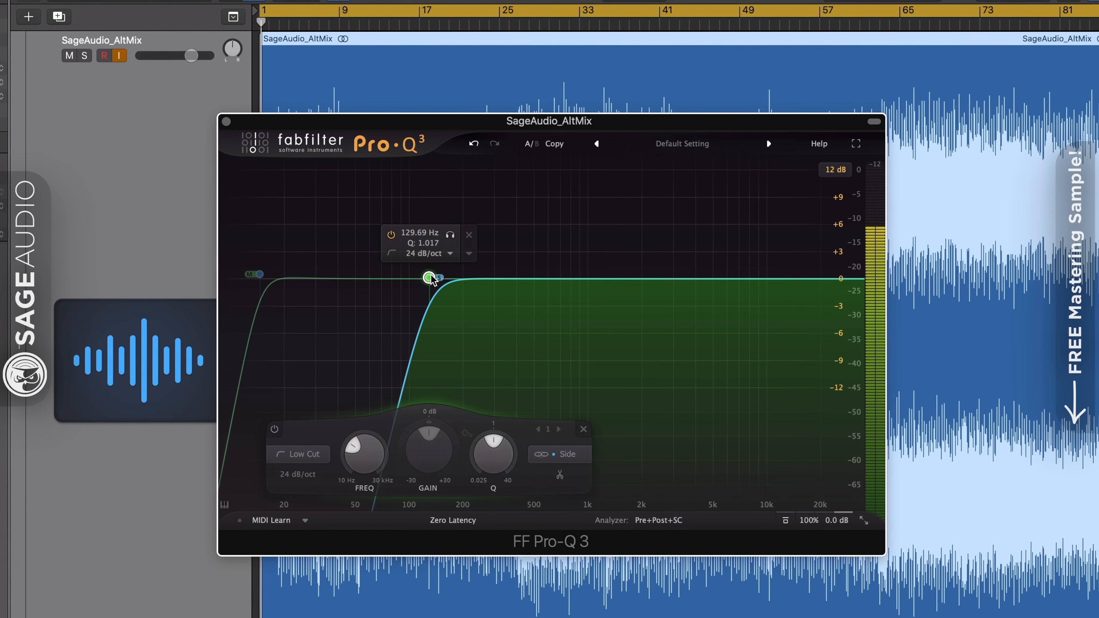
{"action": "left_click", "coordinate": [259, 275]}
Keep Pro-Q 3 in Zero Latency mode and arrange the EQ Curve Analyzer window so both plug-ins can be viewed together.
{"action": "left_click", "coordinate": [452, 521]}
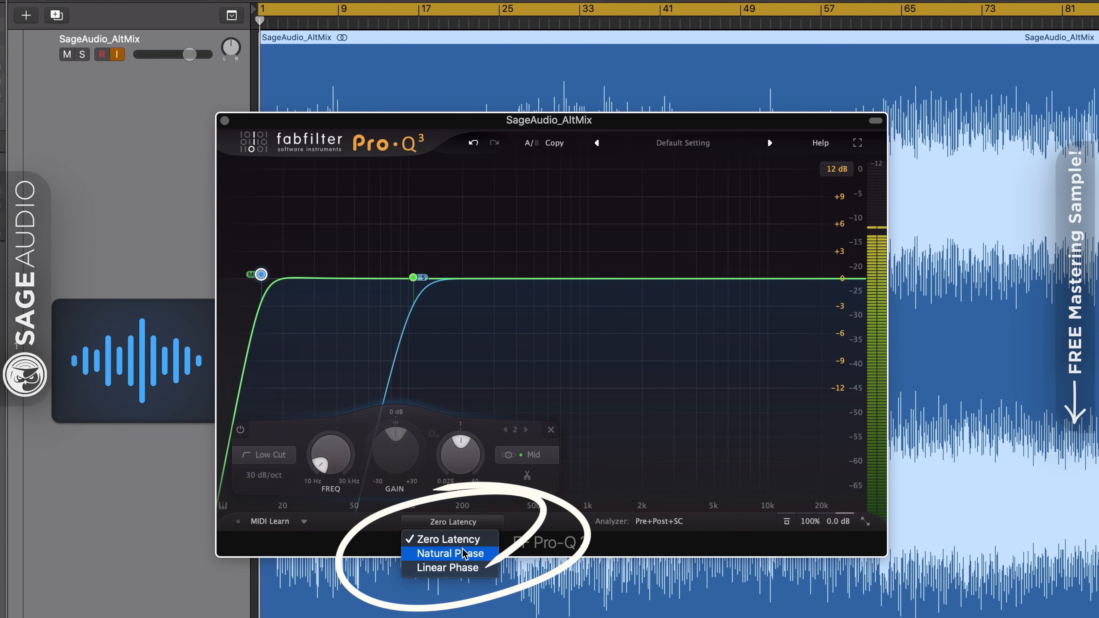
{"action": "left_click", "coordinate": [447, 537]}
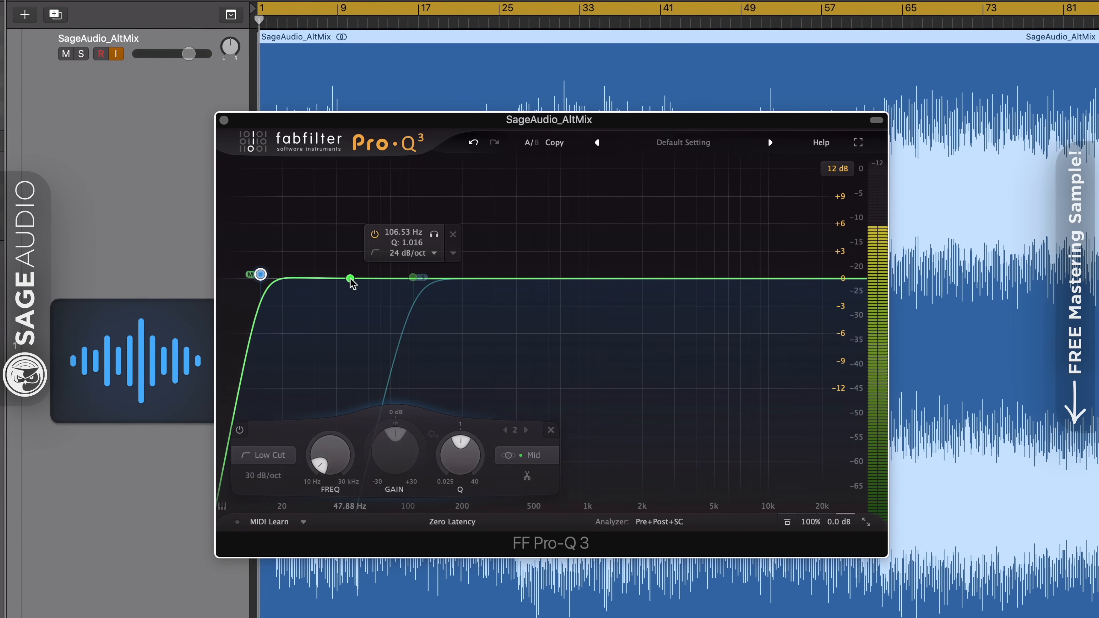
{"action": "left_click_drag", "start_coordinate": [530, 121], "coordinate": [537, 97]}
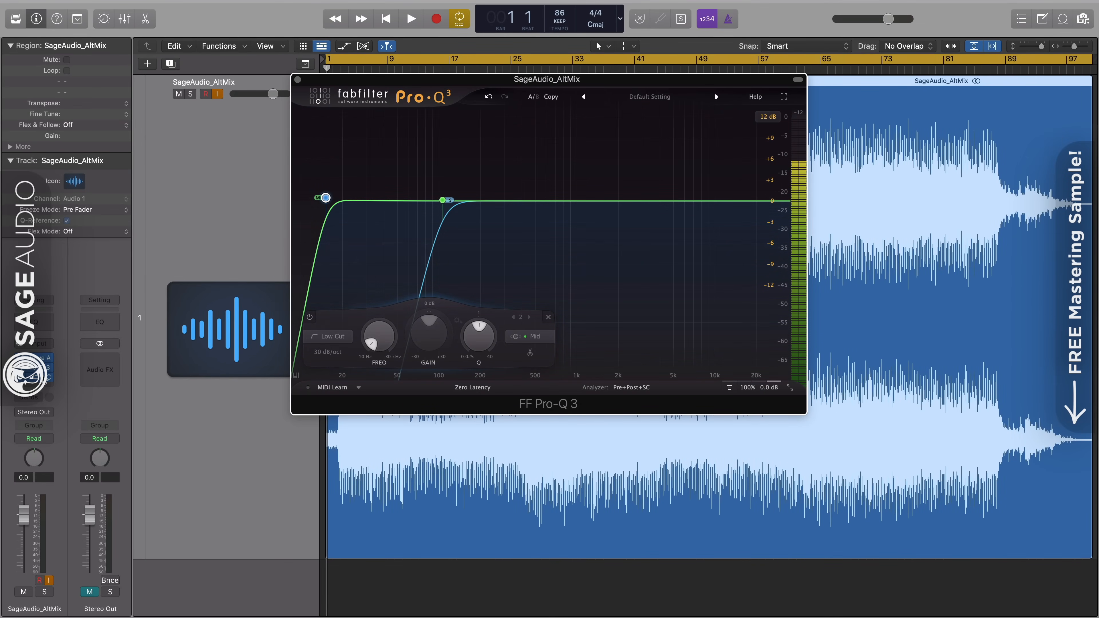
{"action": "left_click", "coordinate": [42, 377]}
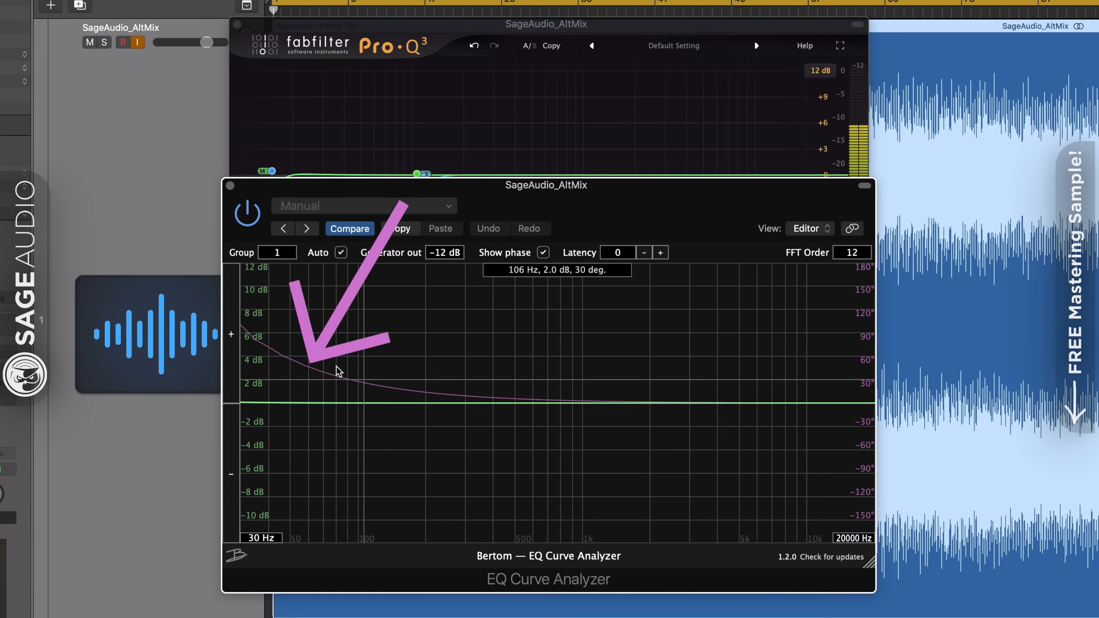
{"action": "left_click_drag", "start_coordinate": [553, 207], "coordinate": [547, 234]}
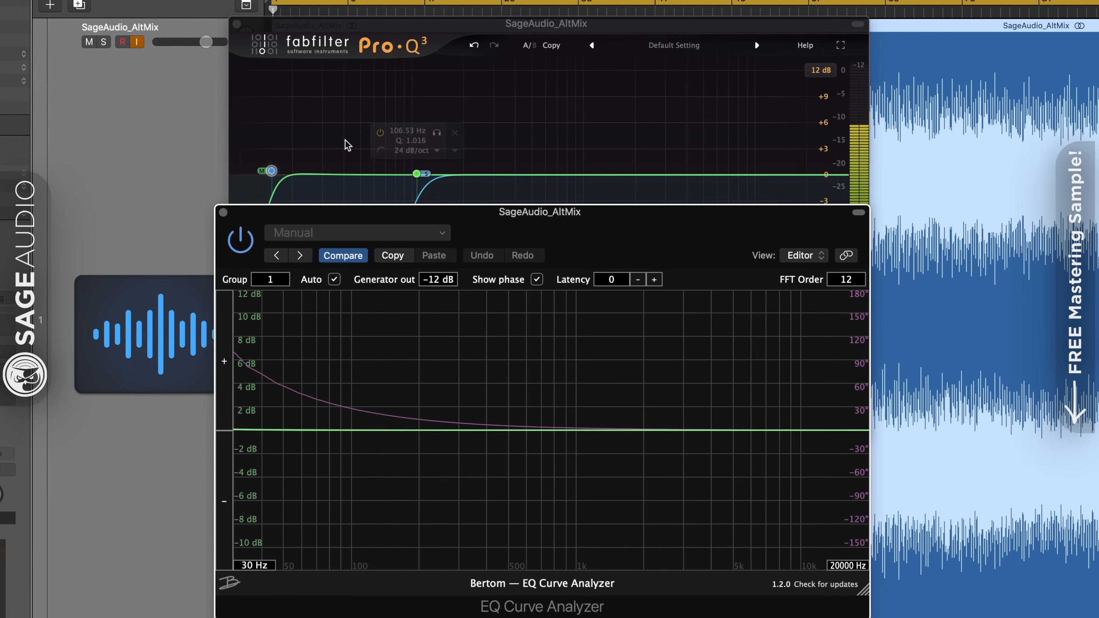
Raise the mid low cut to just above 50 Hz, examine its phase shift in the EQ Curve Analyzer, and return the band to the low end.
{"action": "left_click_drag", "start_coordinate": [269, 171], "coordinate": [364, 173]}
{"action": "left_click", "coordinate": [350, 498]}
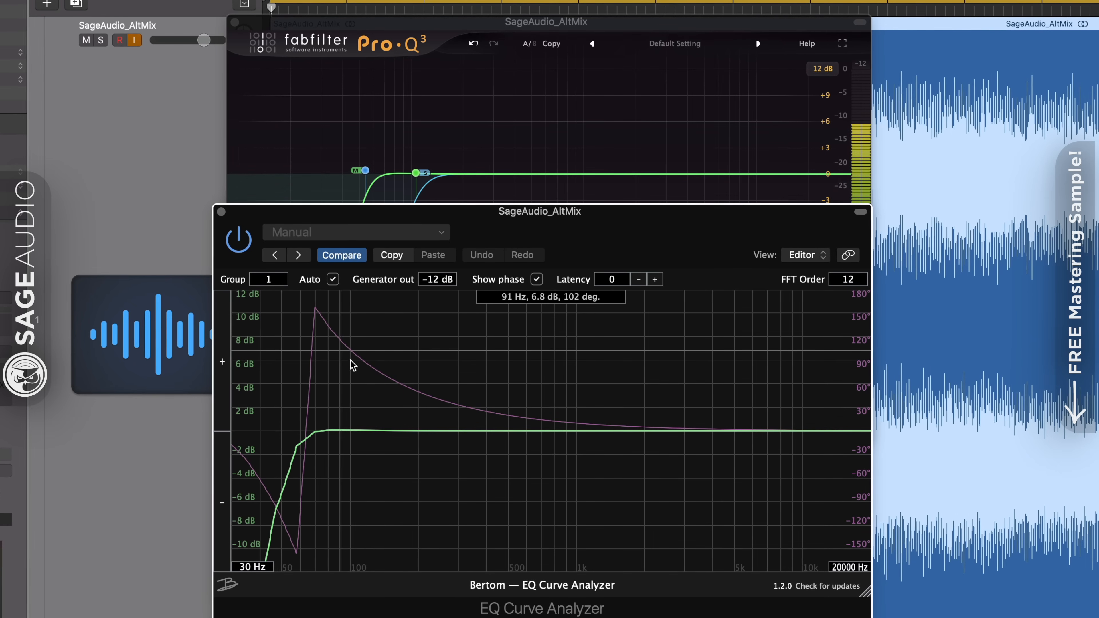
{"action": "mouse_move", "coordinate": [446, 163]}
{"action": "left_click_drag", "start_coordinate": [365, 170], "coordinate": [267, 170]}
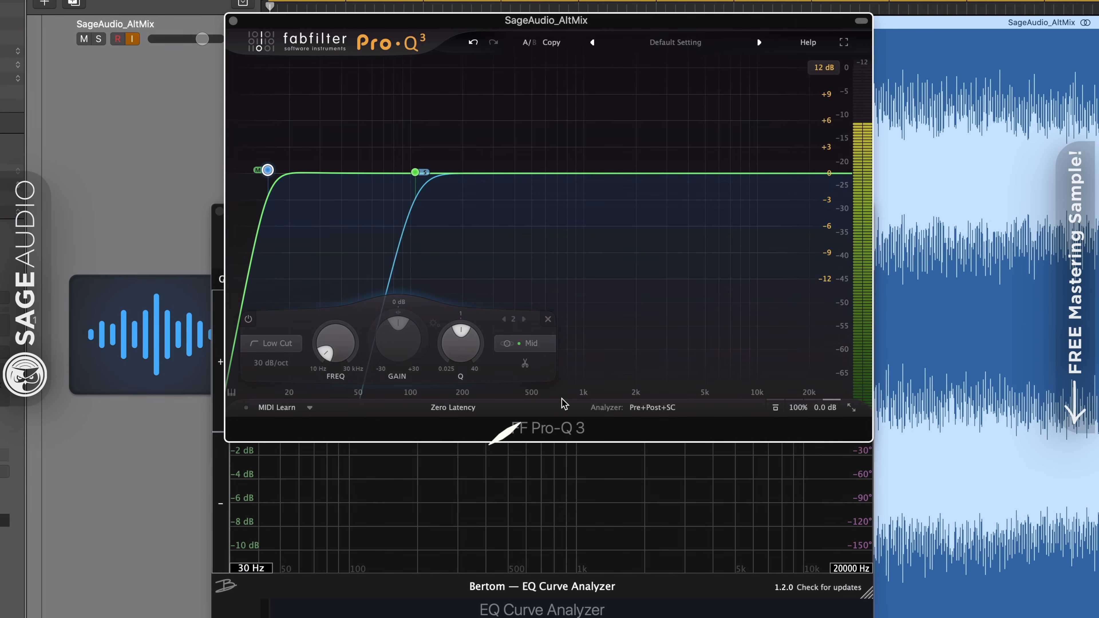
Switch Pro-Q 3 to Linear Phase mode and set the EQ Curve Analyzer's latency to 5120.
{"action": "left_click", "coordinate": [452, 407]}
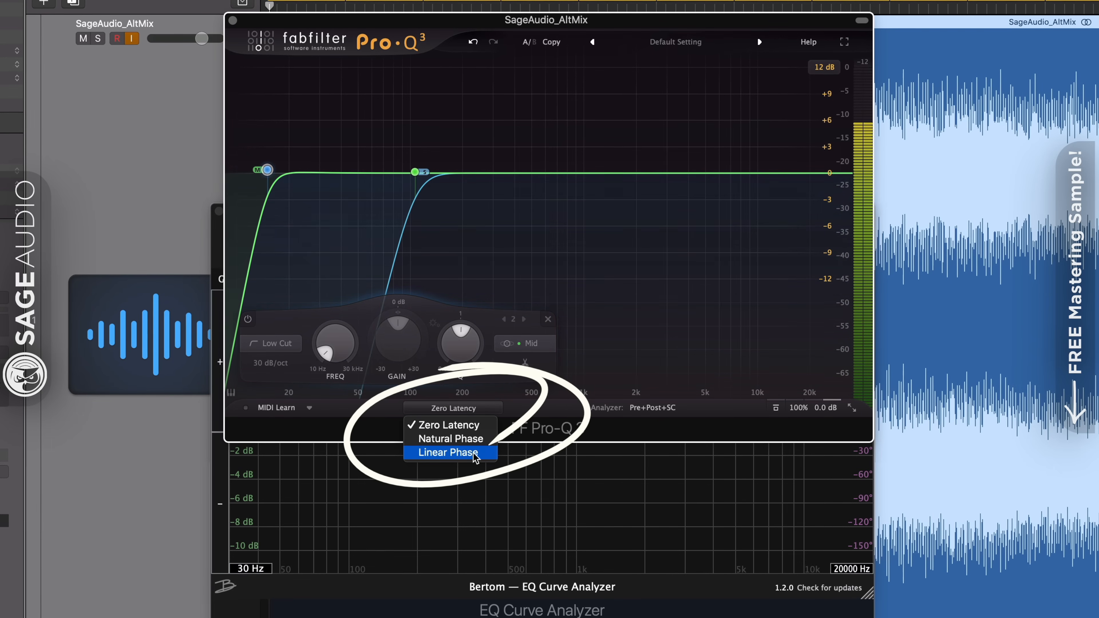
{"action": "left_click", "coordinate": [448, 453]}
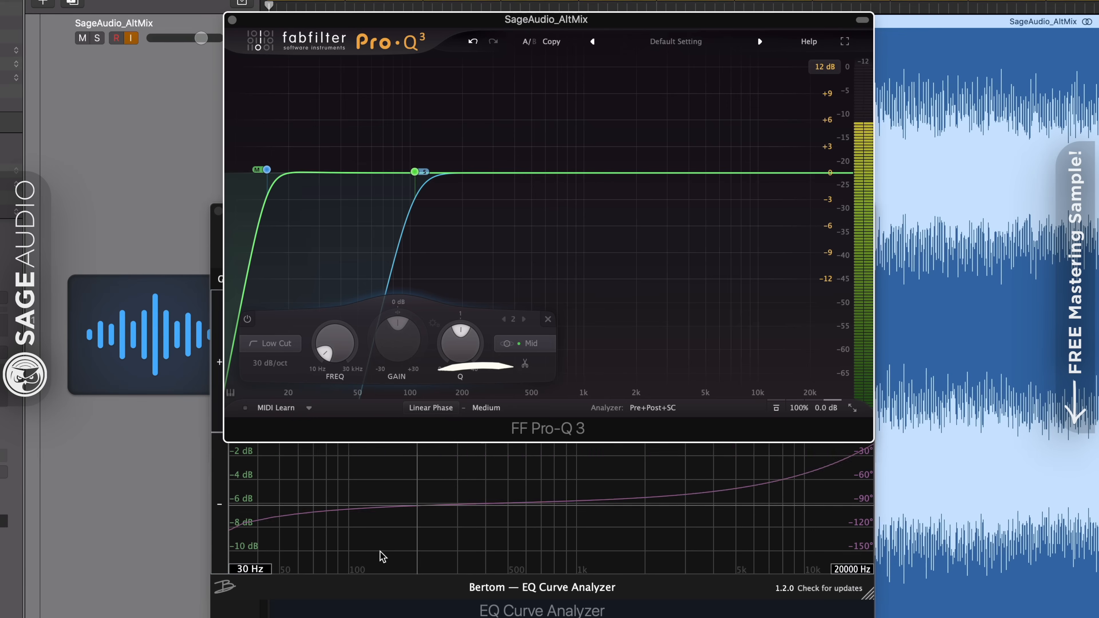
{"action": "left_click", "coordinate": [402, 544]}
{"action": "left_click", "coordinate": [612, 278]}
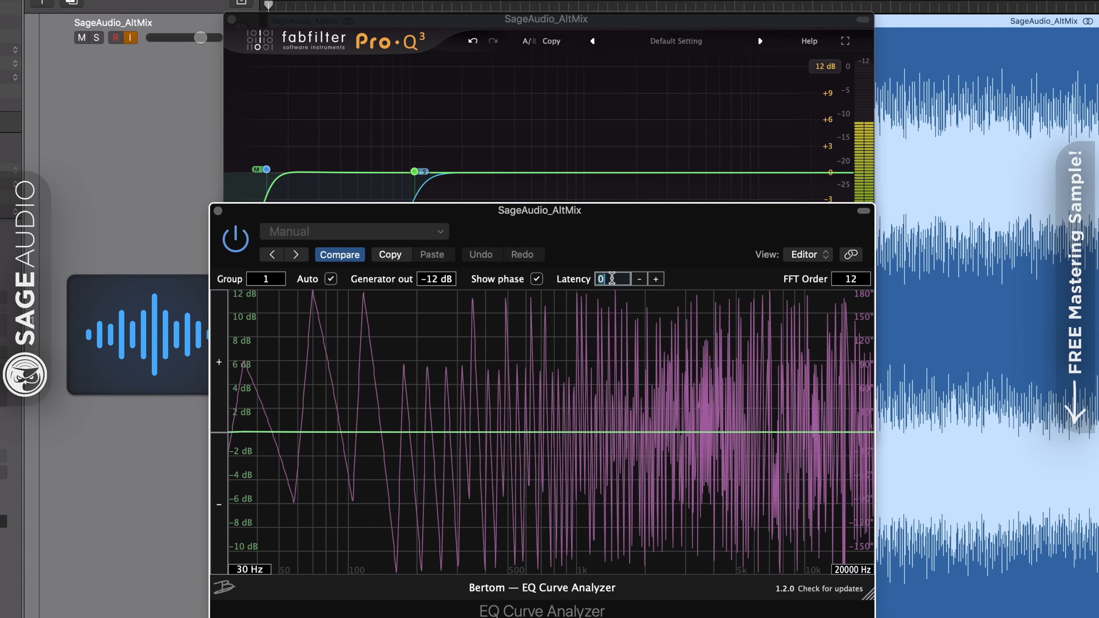
{"action": "type", "text": "5120"}
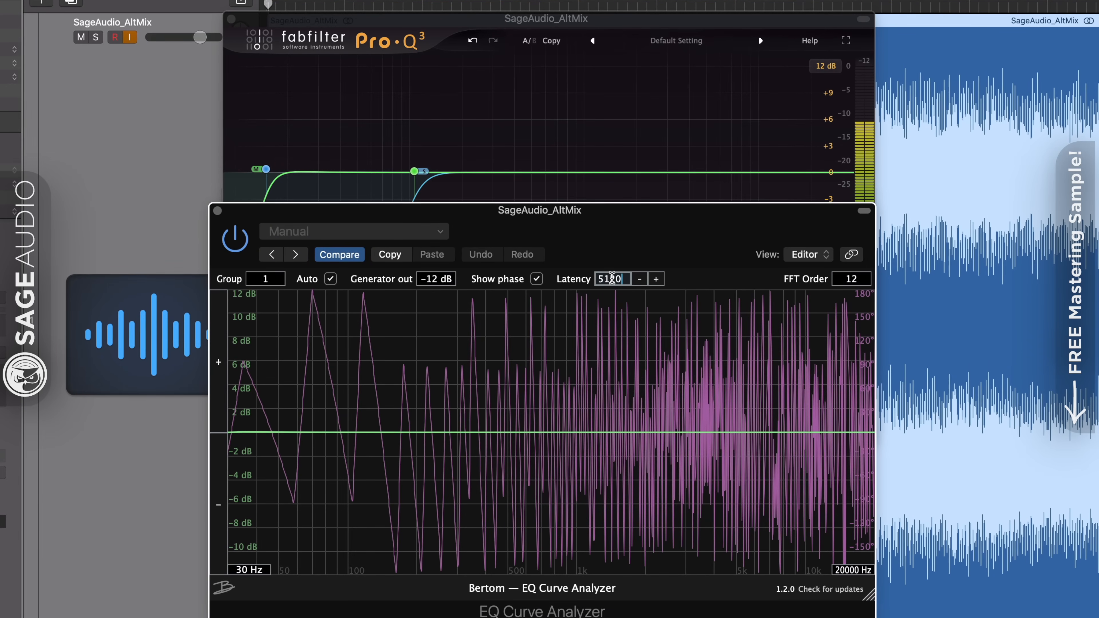
{"action": "key", "text": "Return"}
Raise the mid low cut above 50 Hz and examine the linear-phase response in the EQ Curve Analyzer.
{"action": "left_click_drag", "start_coordinate": [265, 168], "coordinate": [372, 169]}
{"action": "left_click", "coordinate": [368, 495]}
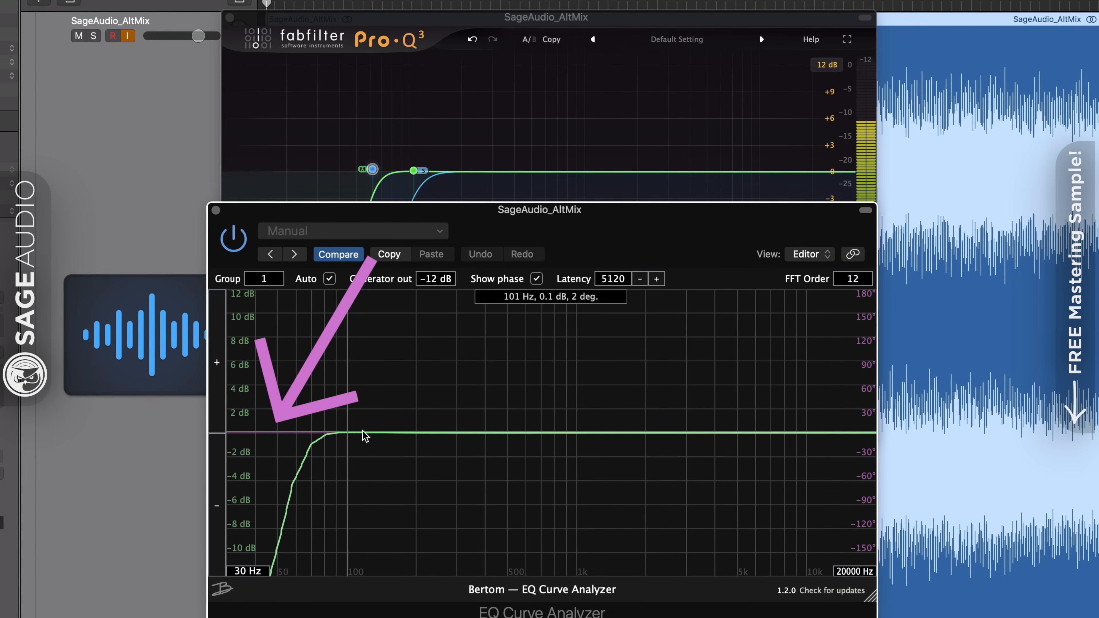
Return the mid low cut to about 13 Hz and switch Pro-Q 3 to Zero Latency mode.
{"action": "left_click_drag", "start_coordinate": [373, 169], "coordinate": [255, 170]}
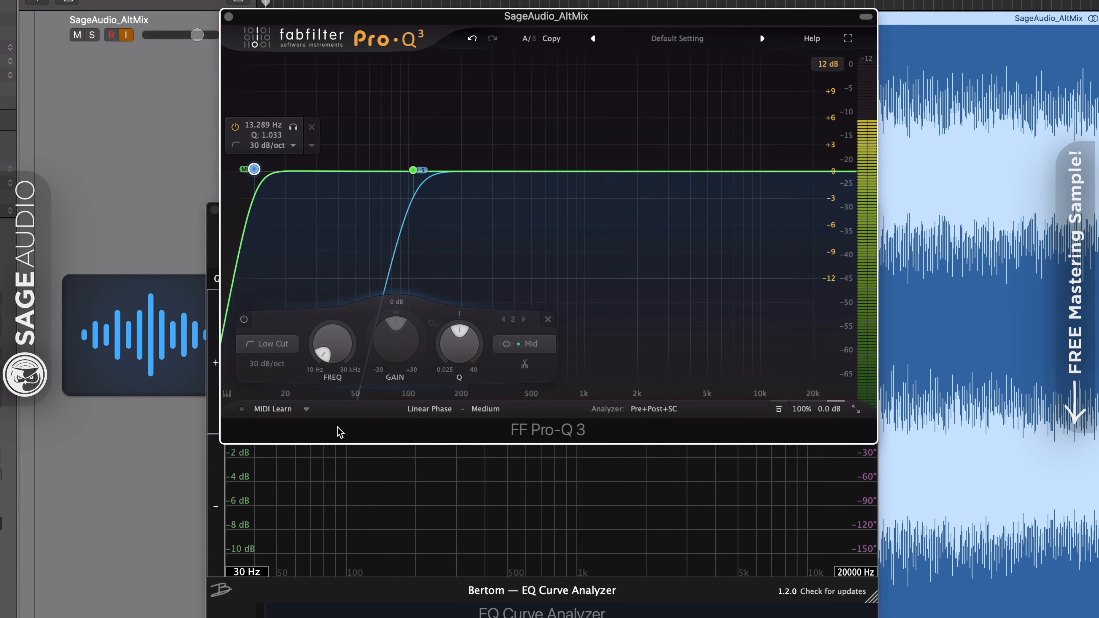
{"action": "left_click", "coordinate": [429, 409]}
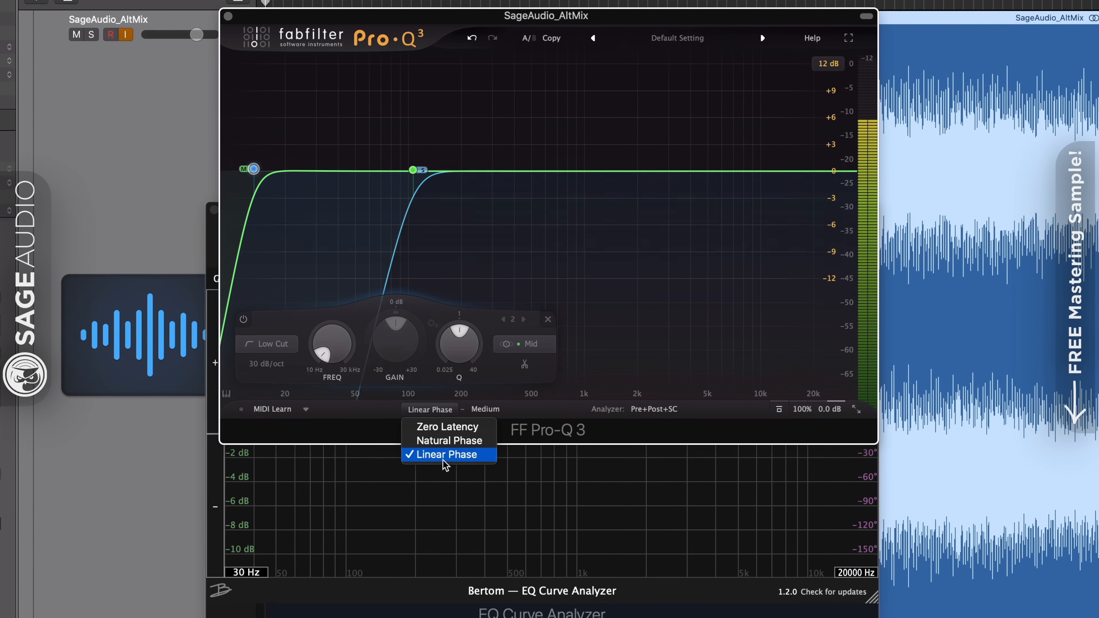
{"action": "left_click", "coordinate": [450, 427]}
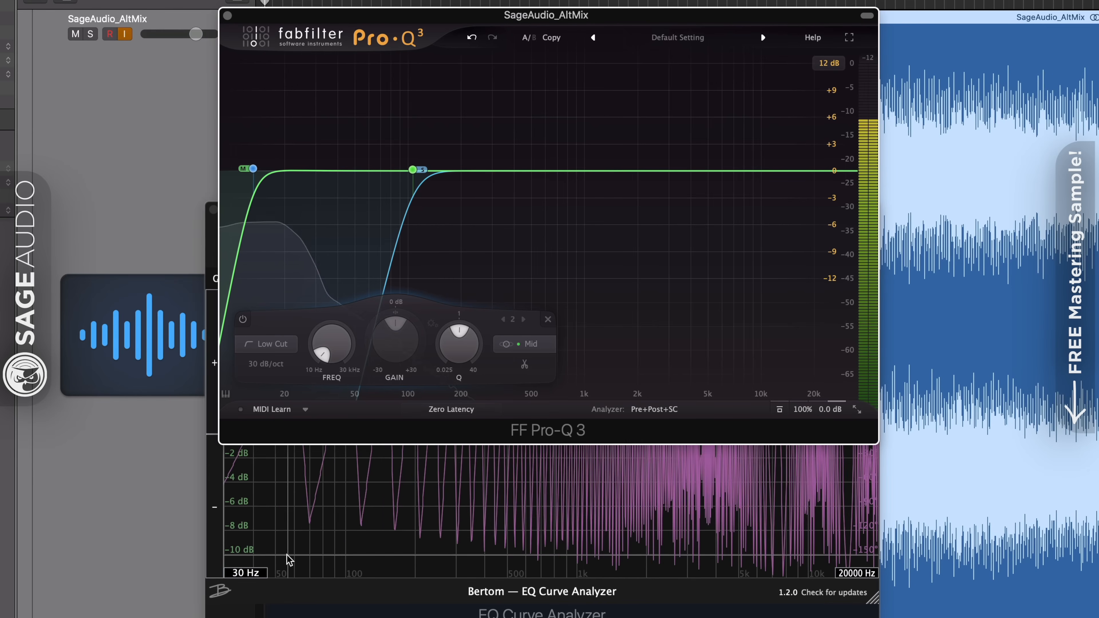
{"action": "left_click", "coordinate": [456, 411]}
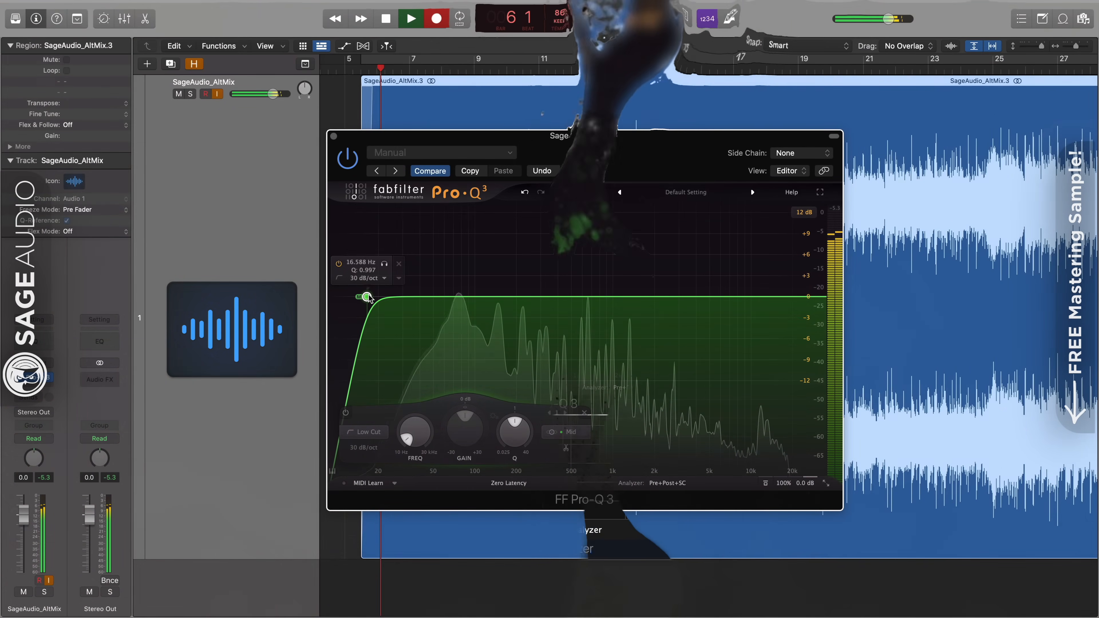
Set the mid low cut to about 17 Hz and audition that band in solo.
{"action": "left_click_drag", "start_coordinate": [368, 298], "coordinate": [369, 296]}
{"action": "left_click", "coordinate": [385, 263]}
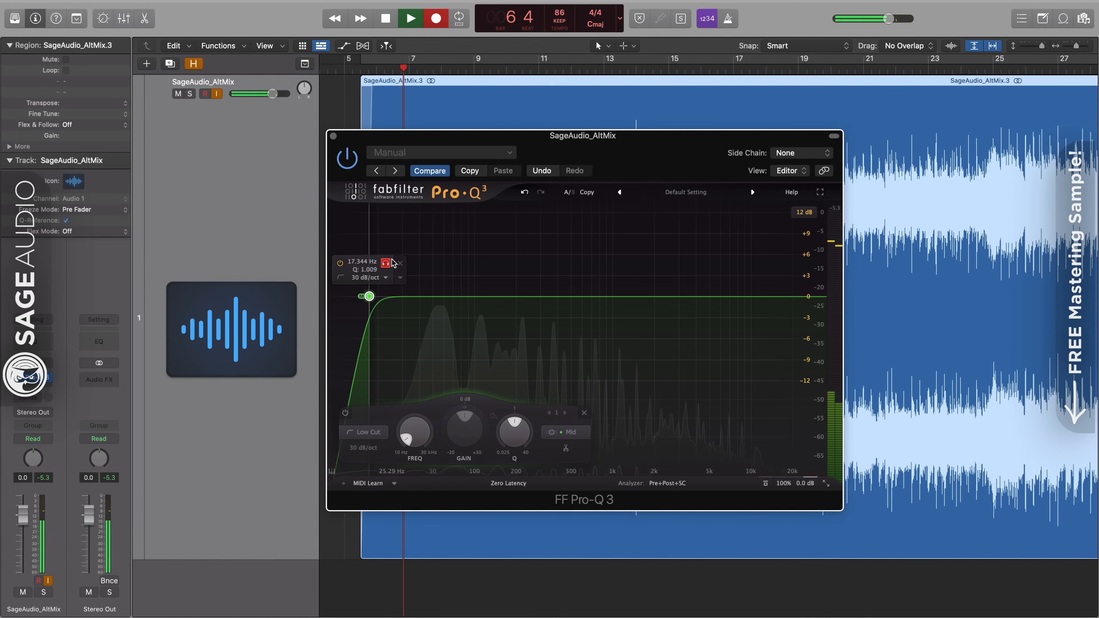
{"action": "left_click", "coordinate": [386, 263]}
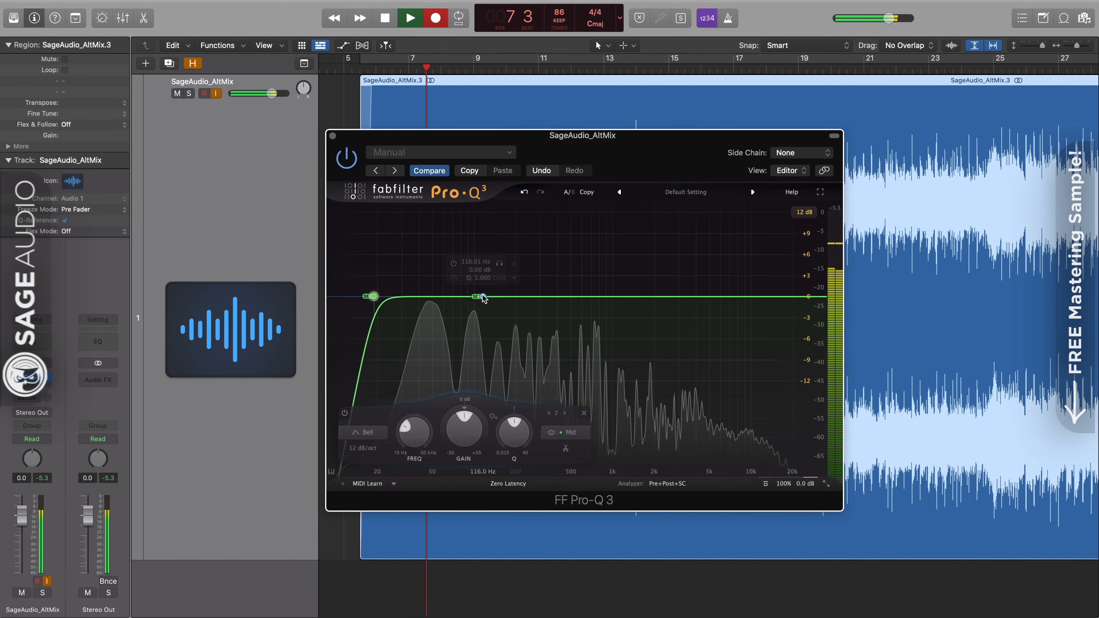
Add a low cut at about 116 Hz on the side channel and audition that band in solo.
{"action": "left_click", "coordinate": [482, 297]}
{"action": "left_click", "coordinate": [581, 432]}
{"action": "left_click", "coordinate": [587, 426]}
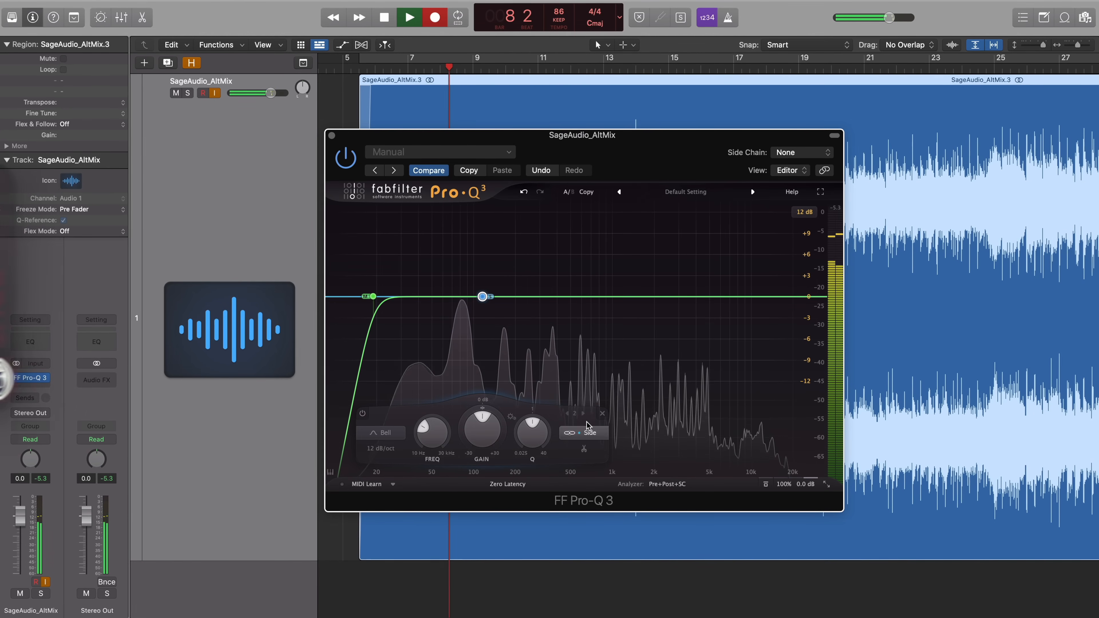
{"action": "left_click", "coordinate": [380, 433]}
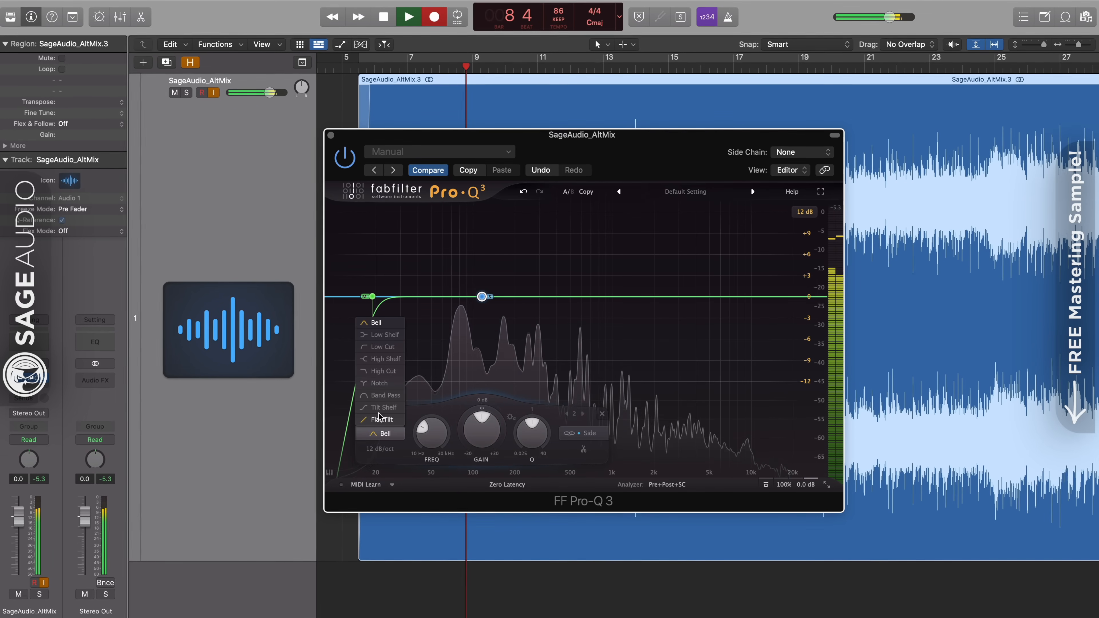
{"action": "left_click", "coordinate": [376, 348]}
{"action": "left_click", "coordinate": [497, 264]}
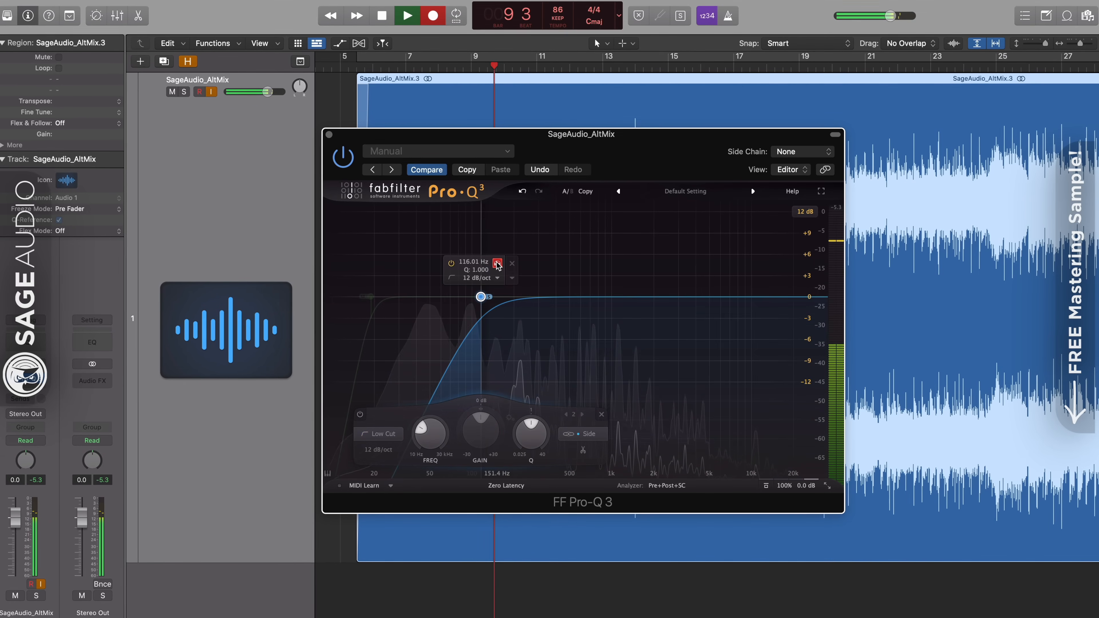
{"action": "left_click_drag", "start_coordinate": [497, 265], "coordinate": [487, 265]}
Compare the low cuts in Linear Phase and Zero Latency, settle on Linear Phase, and check the result against the bypassed signal.
{"action": "left_click", "coordinate": [505, 487]}
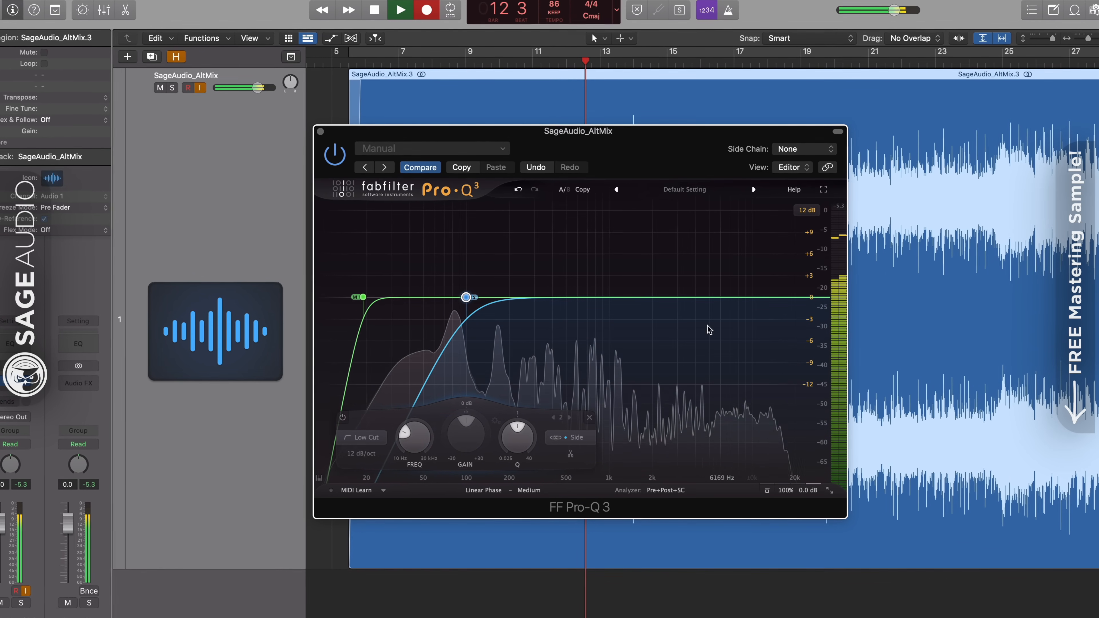
{"action": "left_click", "coordinate": [492, 498]}
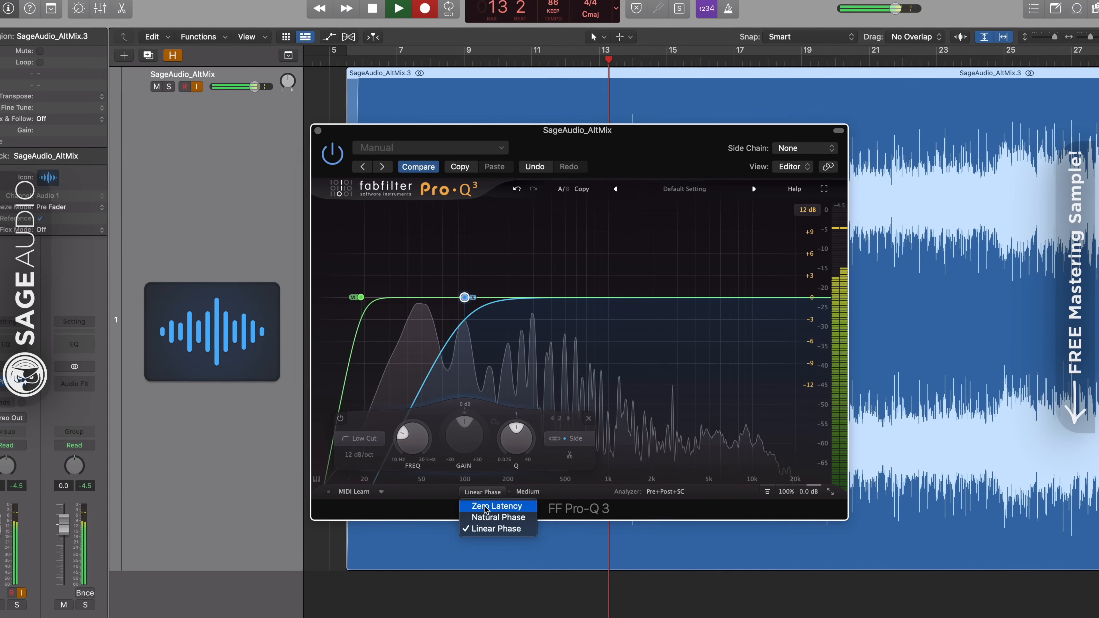
{"action": "left_click", "coordinate": [503, 573]}
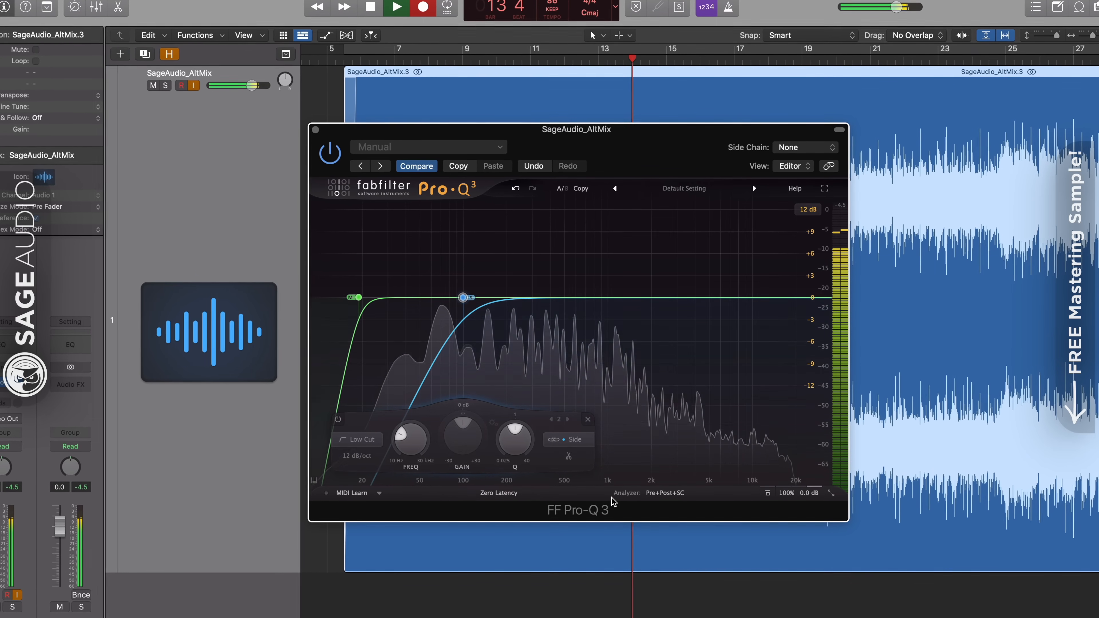
{"action": "left_click", "coordinate": [502, 496]}
{"action": "left_click", "coordinate": [497, 533]}
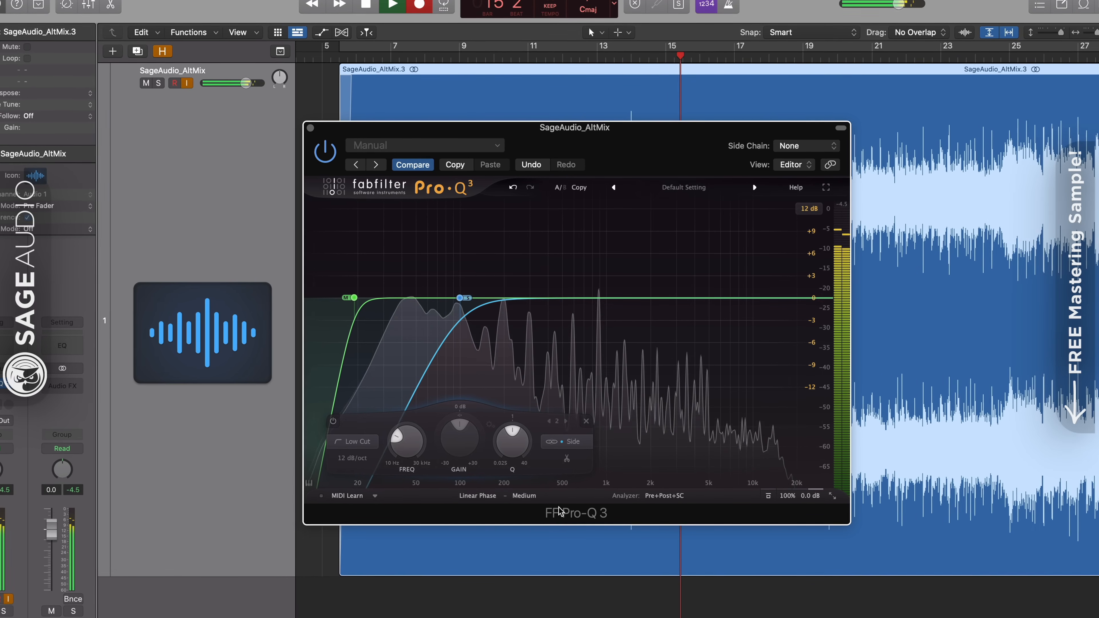
{"action": "left_click", "coordinate": [768, 496]}
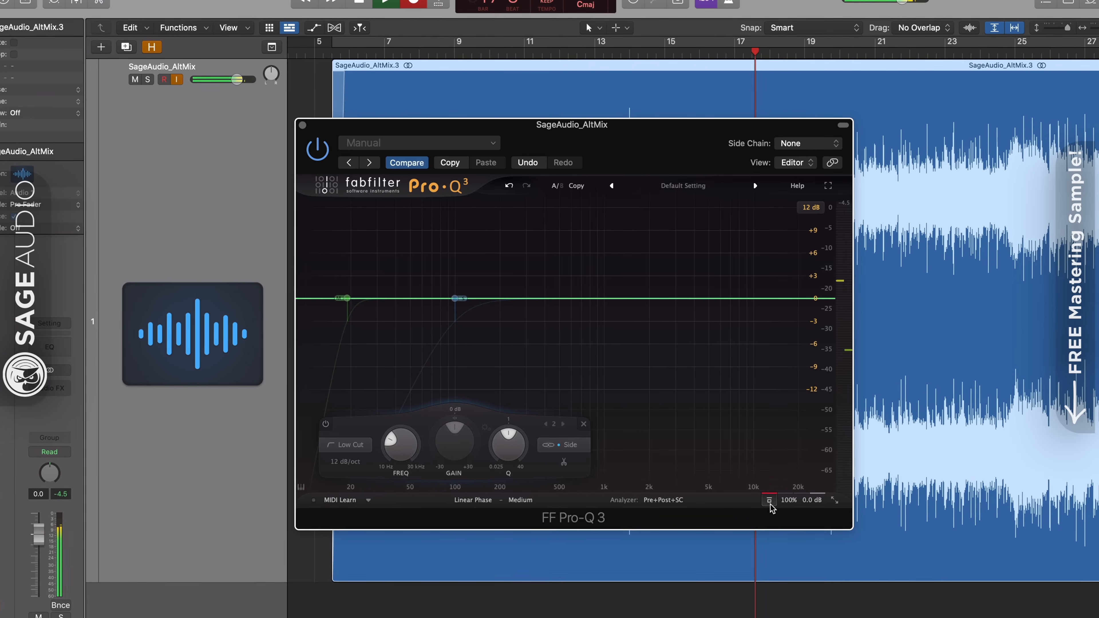
{"action": "left_click", "coordinate": [770, 501]}
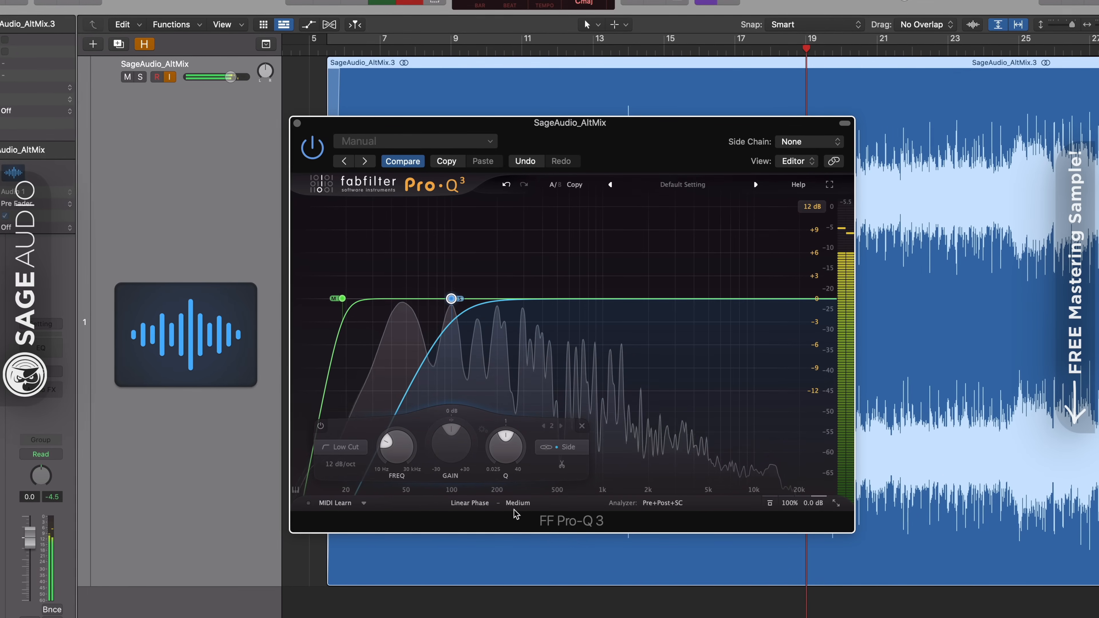
Set the linear-phase processing resolution to Max and compare the EQ with its bypassed signal.
{"action": "left_click", "coordinate": [518, 502]}
{"action": "left_click", "coordinate": [533, 567]}
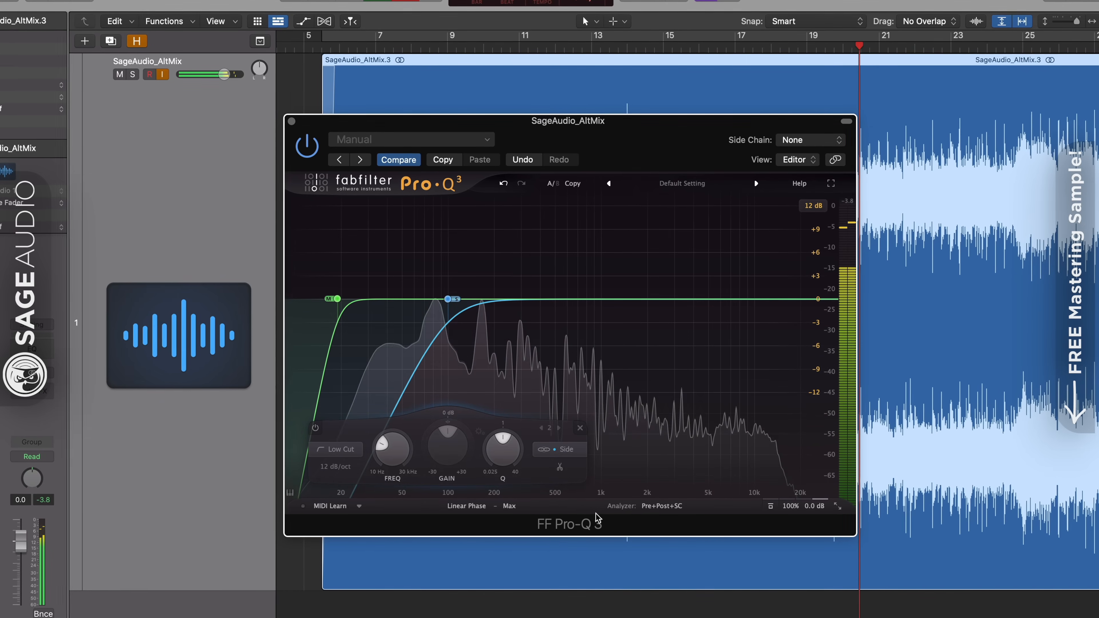
{"action": "left_click", "coordinate": [769, 507]}
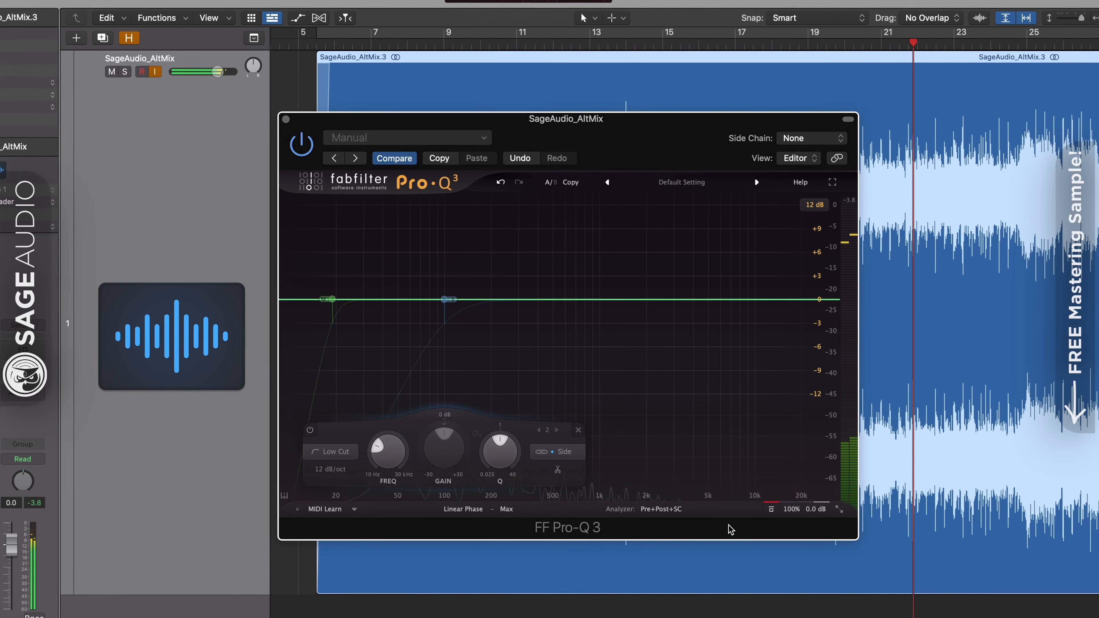
{"action": "left_click", "coordinate": [771, 511]}
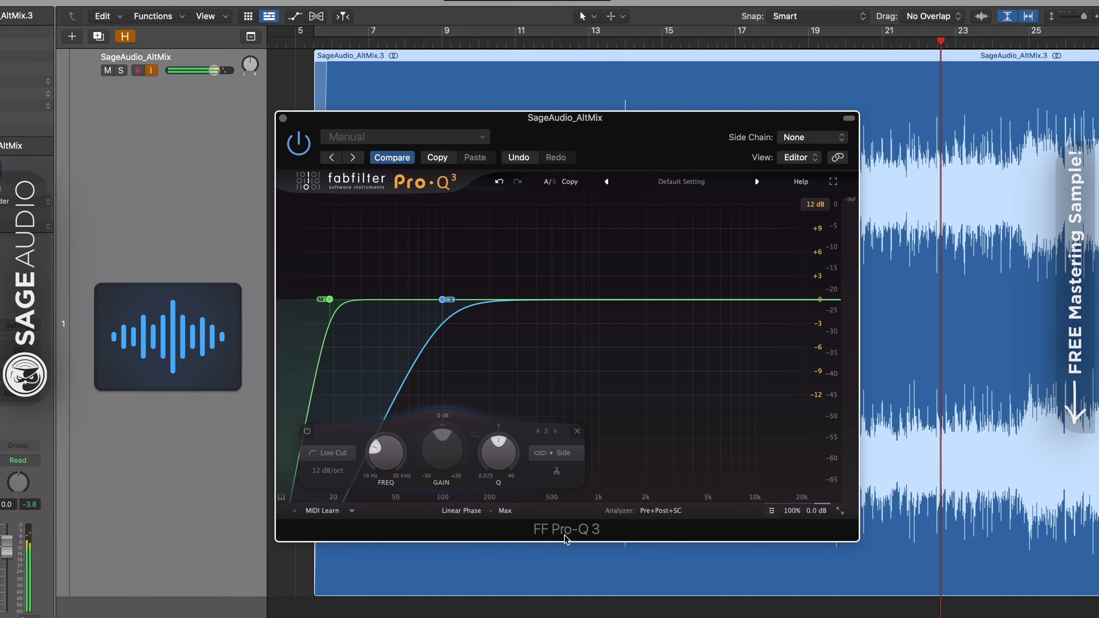
Audition the EQ in Zero Latency mode against its bypassed signal and return Pro-Q 3 to Linear Phase.
{"action": "left_click", "coordinate": [461, 510]}
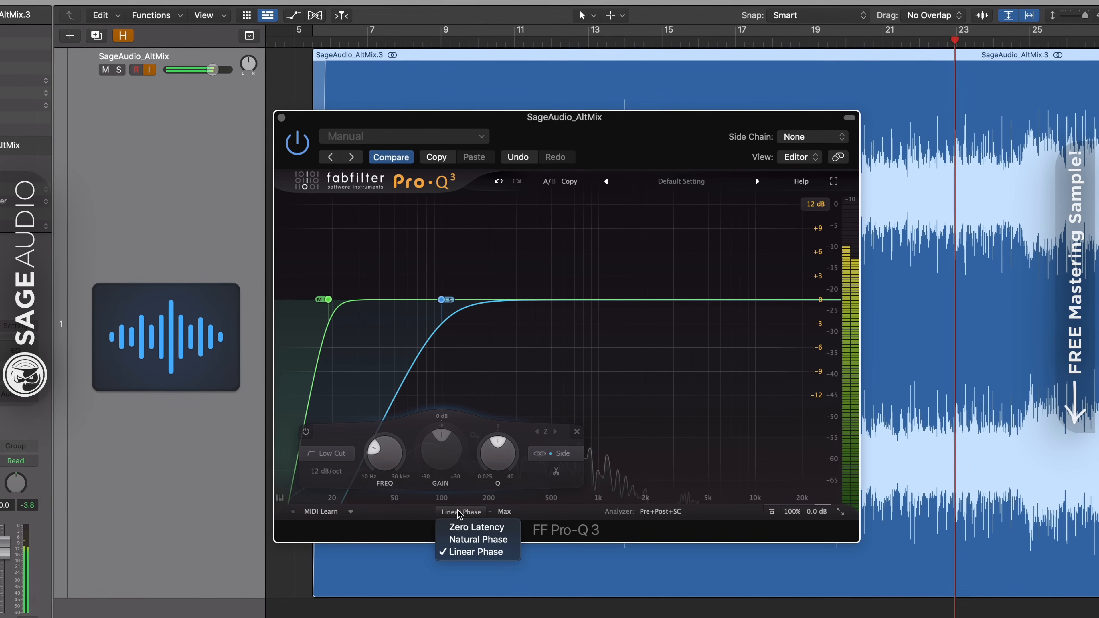
{"action": "left_click", "coordinate": [457, 527]}
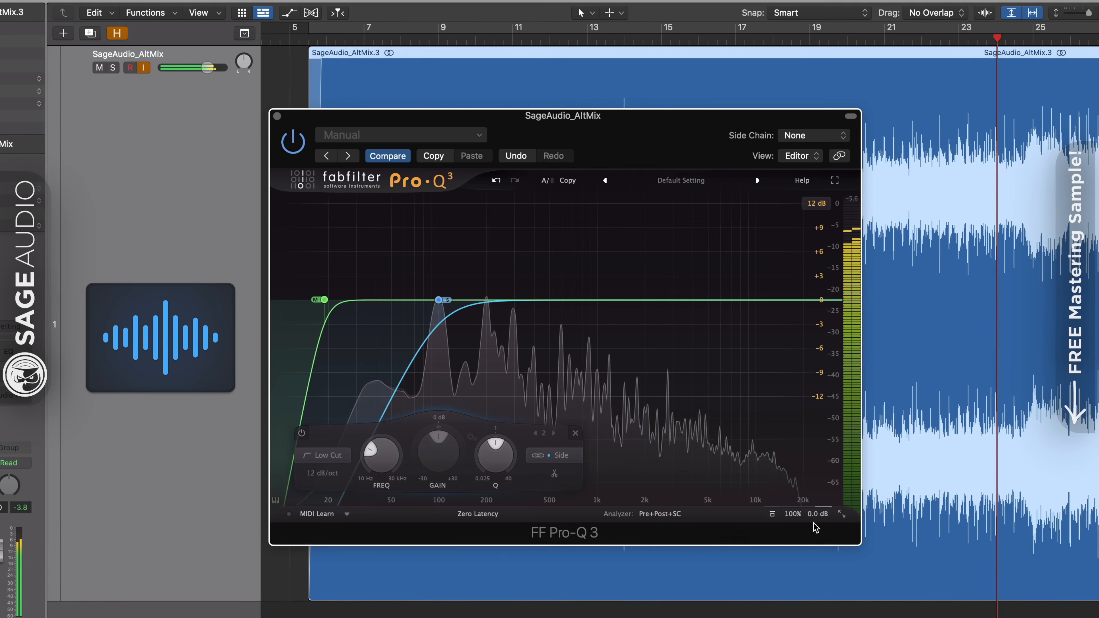
{"action": "left_click", "coordinate": [773, 516]}
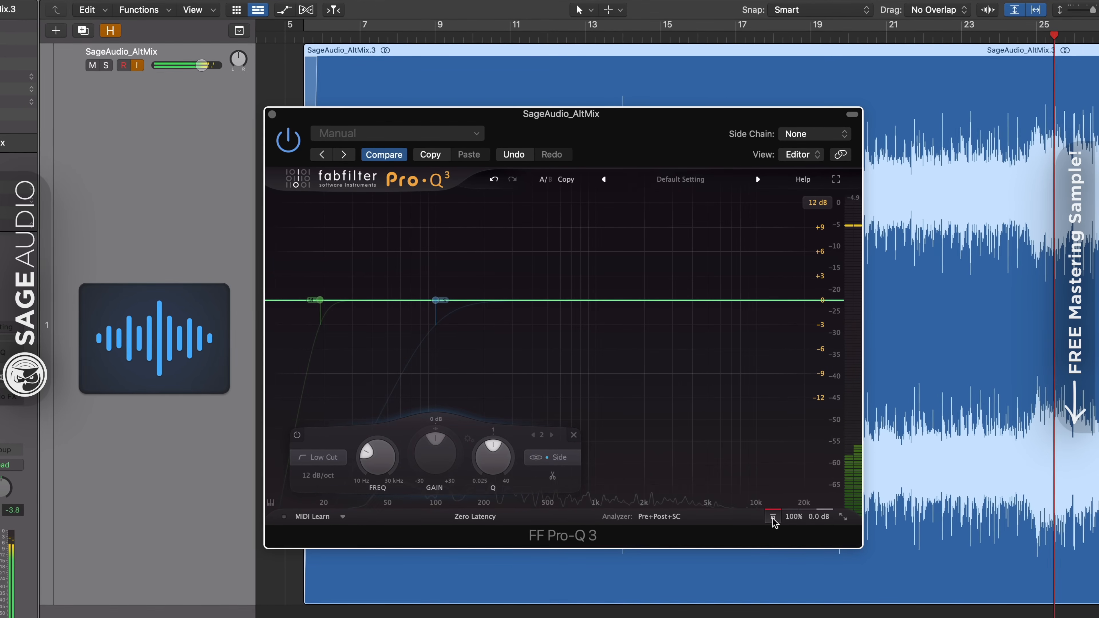
{"action": "left_click", "coordinate": [773, 516]}
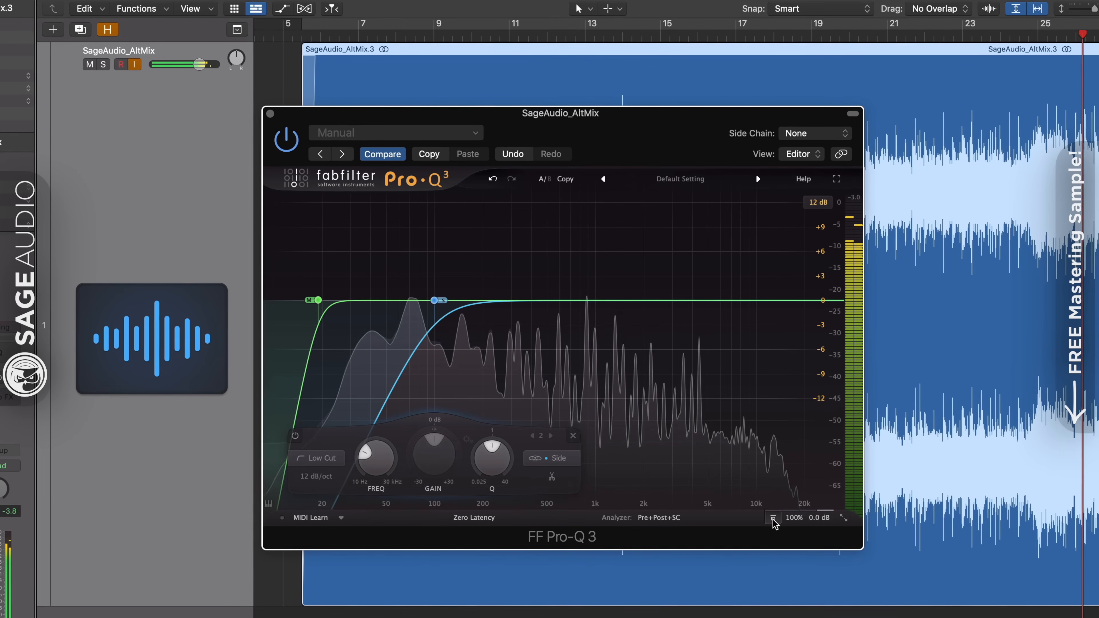
{"action": "left_click", "coordinate": [488, 521]}
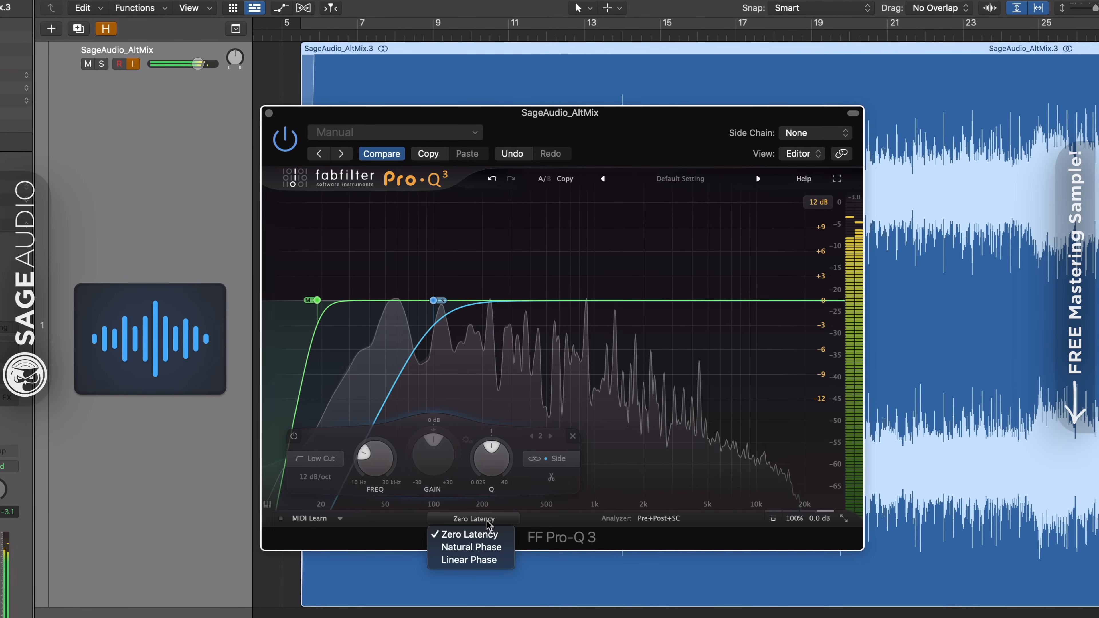
{"action": "left_click", "coordinate": [480, 560]}
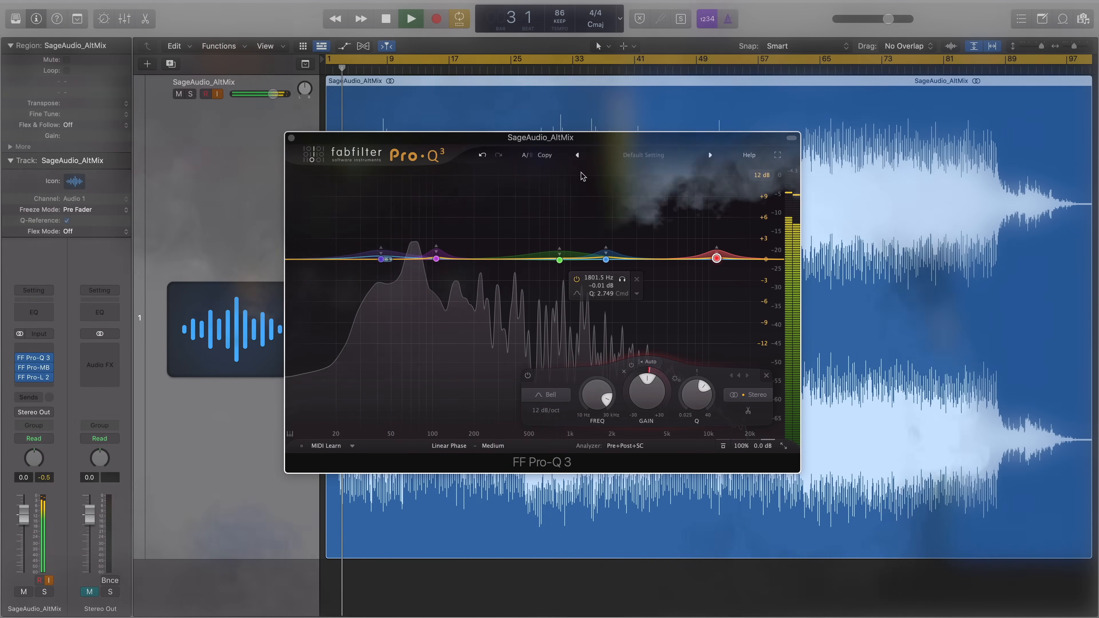
Open the Pro-L 2 limiter beneath Pro-Q 3, examine its gain reduction during playback, and close it.
{"action": "left_click", "coordinate": [37, 377]}
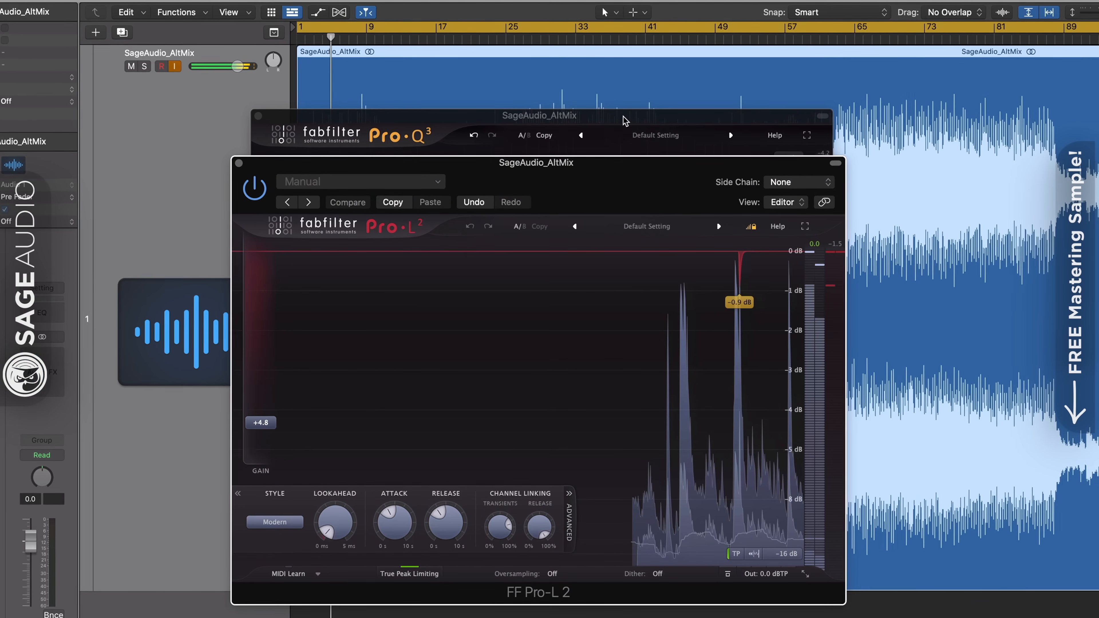
{"action": "left_click_drag", "start_coordinate": [622, 115], "coordinate": [616, 53]}
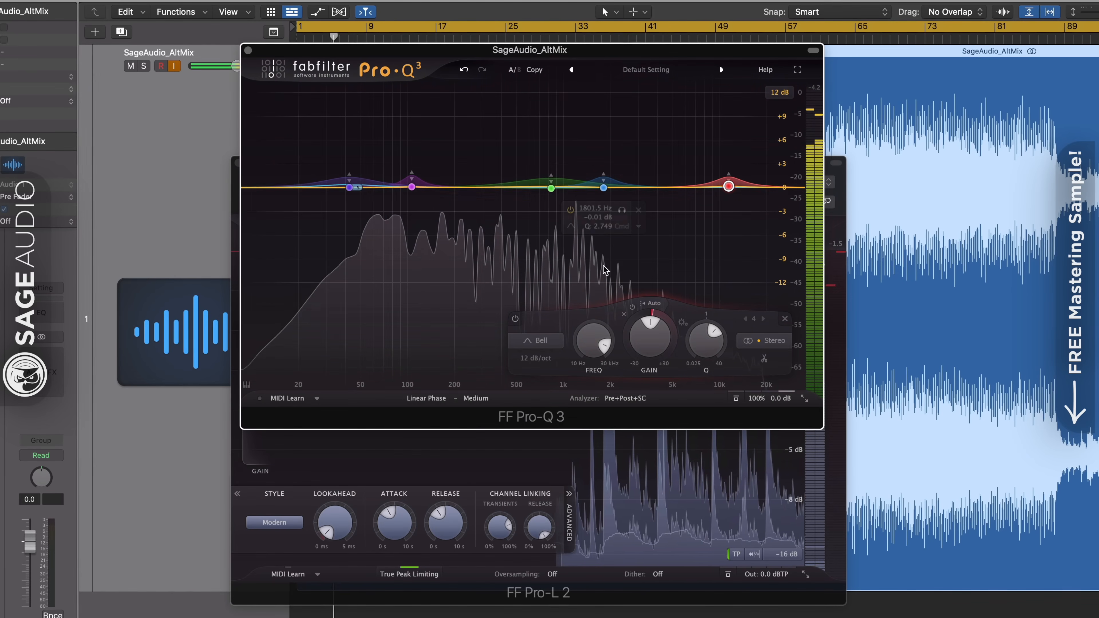
{"action": "left_click", "coordinate": [582, 455]}
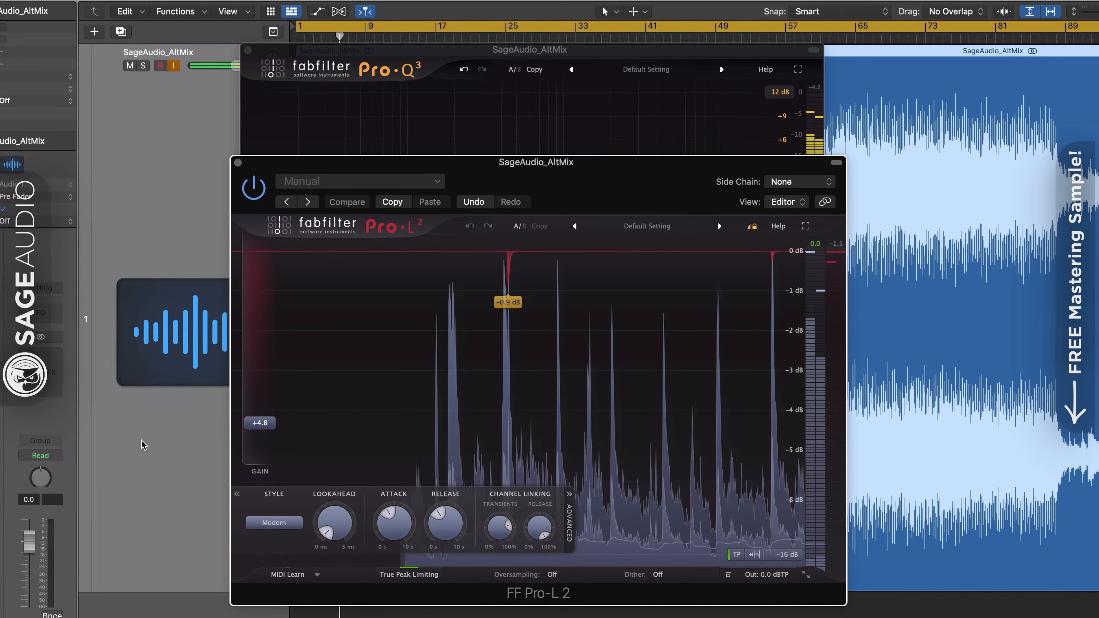
{"action": "left_click", "coordinate": [238, 163]}
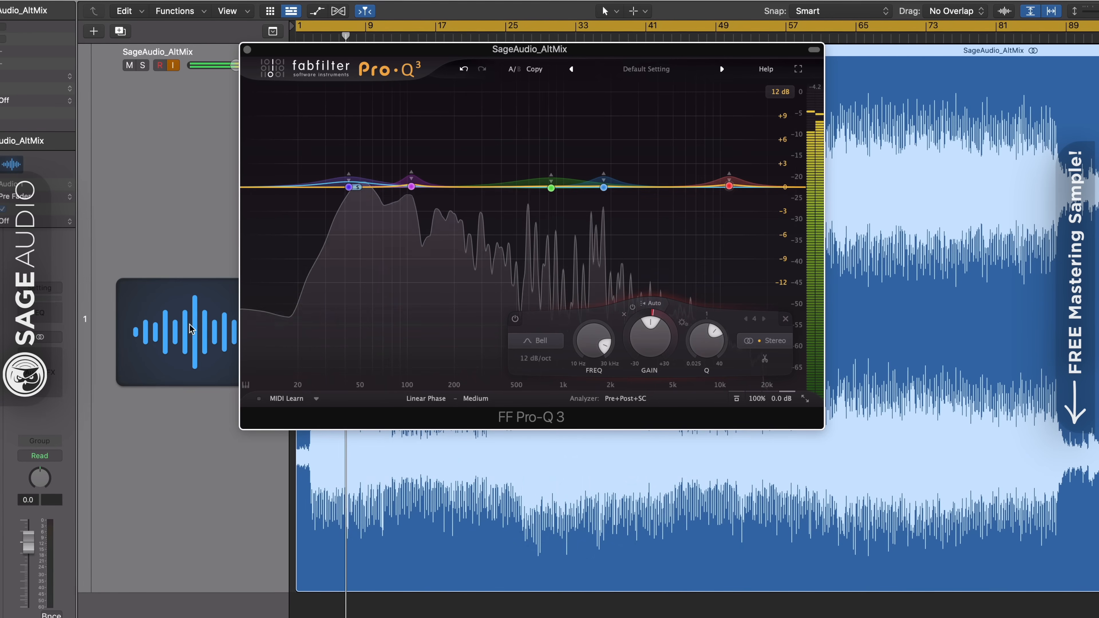
Center the Pro-Q 3 window and browse its Dynamic presets, including Vocals, without loading one.
{"action": "left_click_drag", "start_coordinate": [557, 54], "coordinate": [557, 123]}
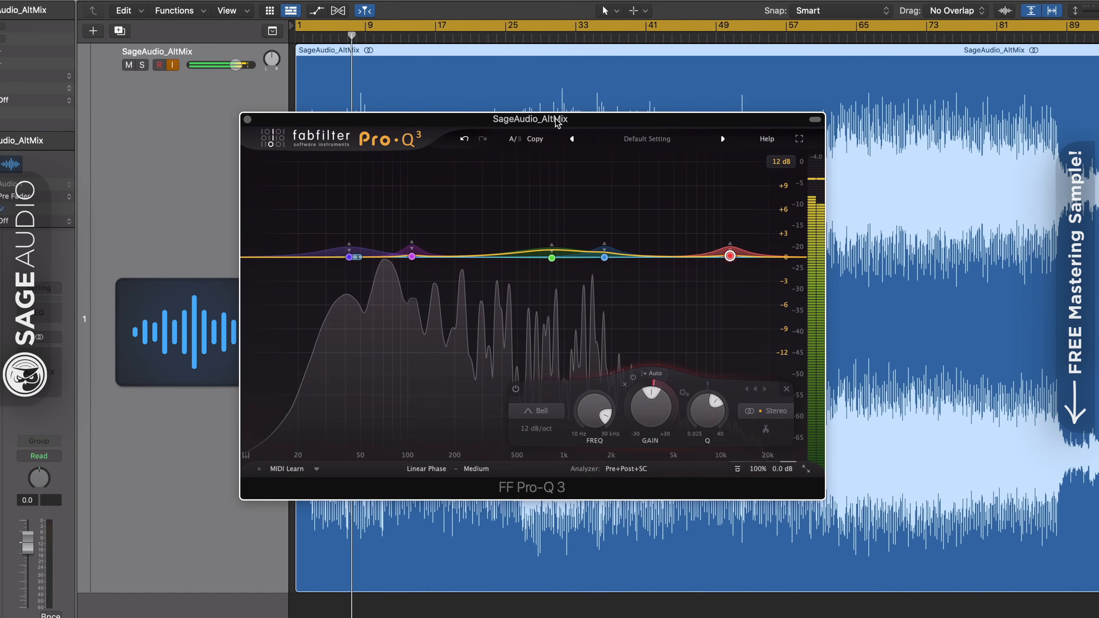
{"action": "left_click", "coordinate": [636, 139]}
{"action": "mouse_move", "coordinate": [626, 156]}
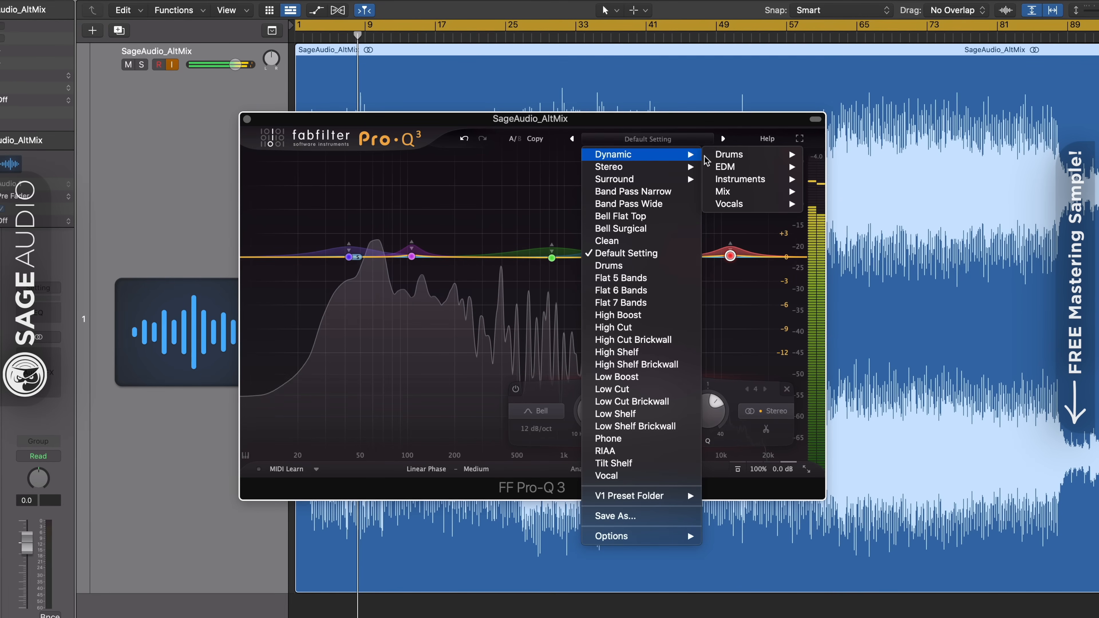
{"action": "mouse_move", "coordinate": [731, 206]}
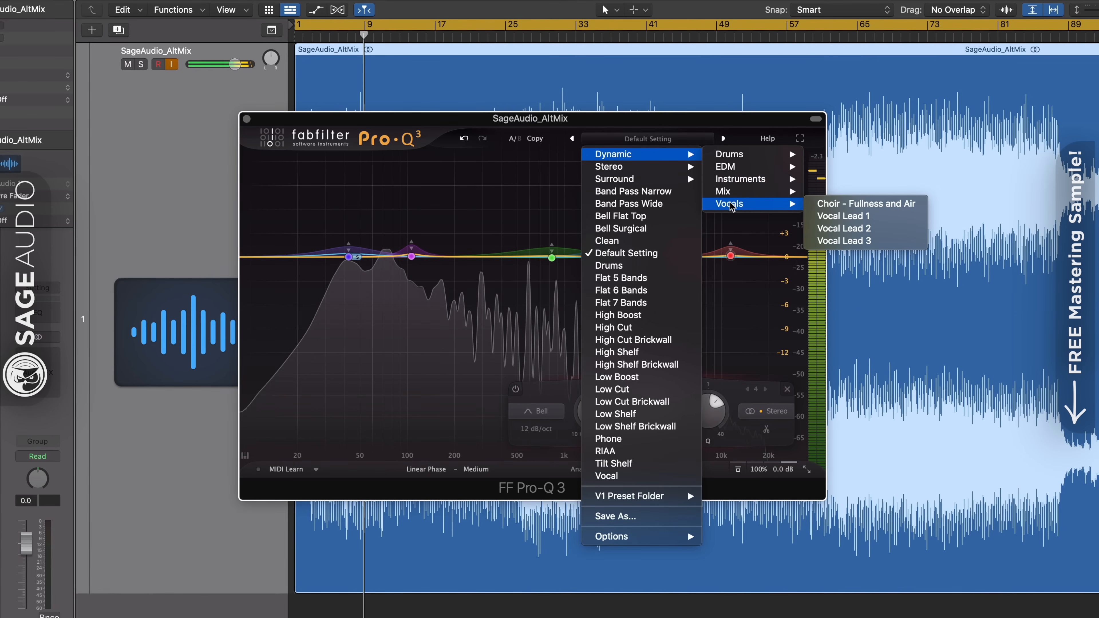
{"action": "left_click", "coordinate": [574, 123]}
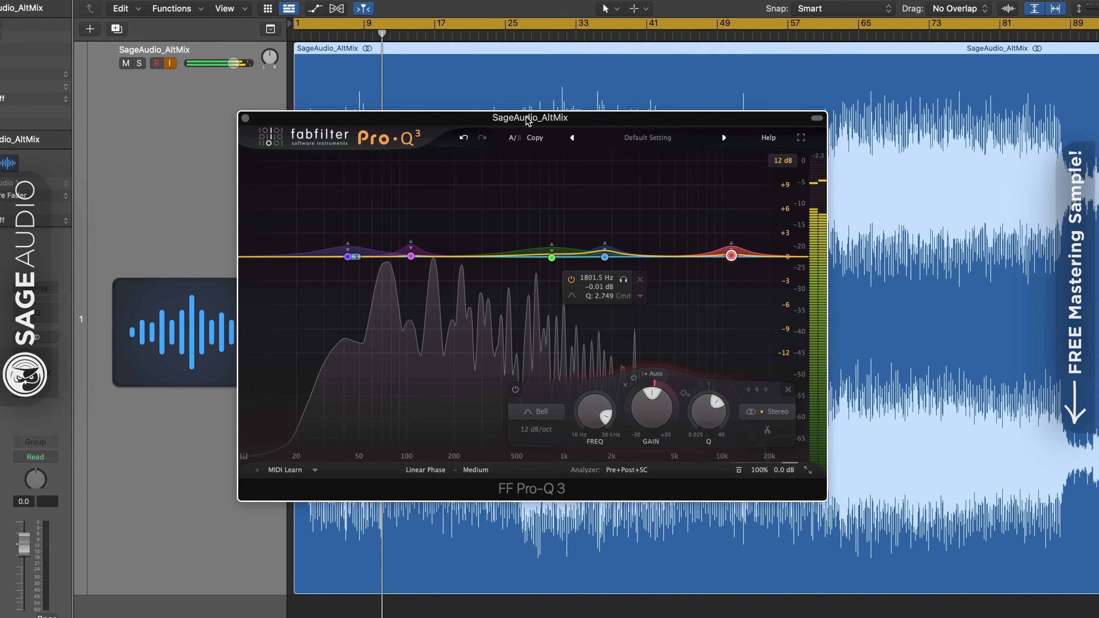
Nudge the Pro-Q 3 window into place and examine the two low dynamic bands and the green midrange band during playback.
{"action": "left_click_drag", "start_coordinate": [528, 121], "coordinate": [525, 124]}
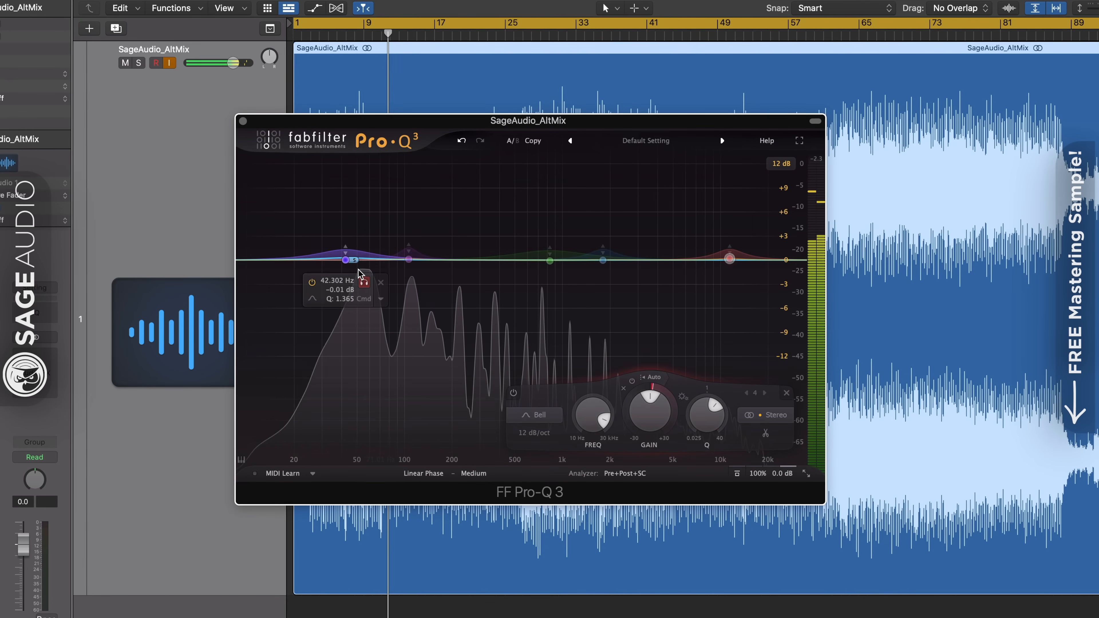
{"action": "left_click", "coordinate": [344, 260]}
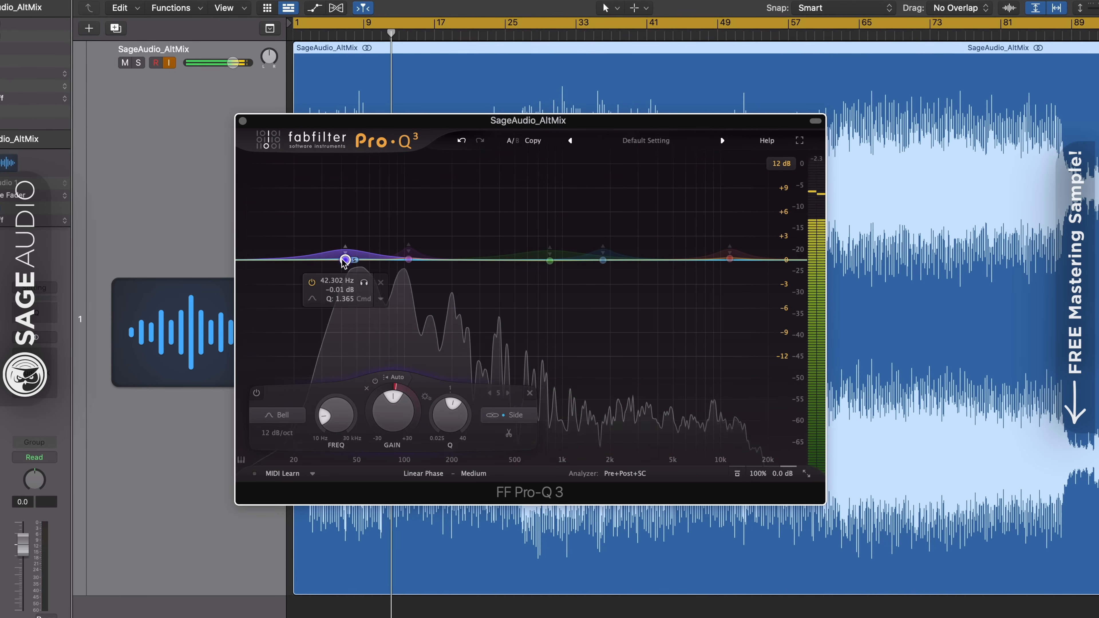
{"action": "left_click", "coordinate": [408, 259]}
{"action": "left_click", "coordinate": [550, 261]}
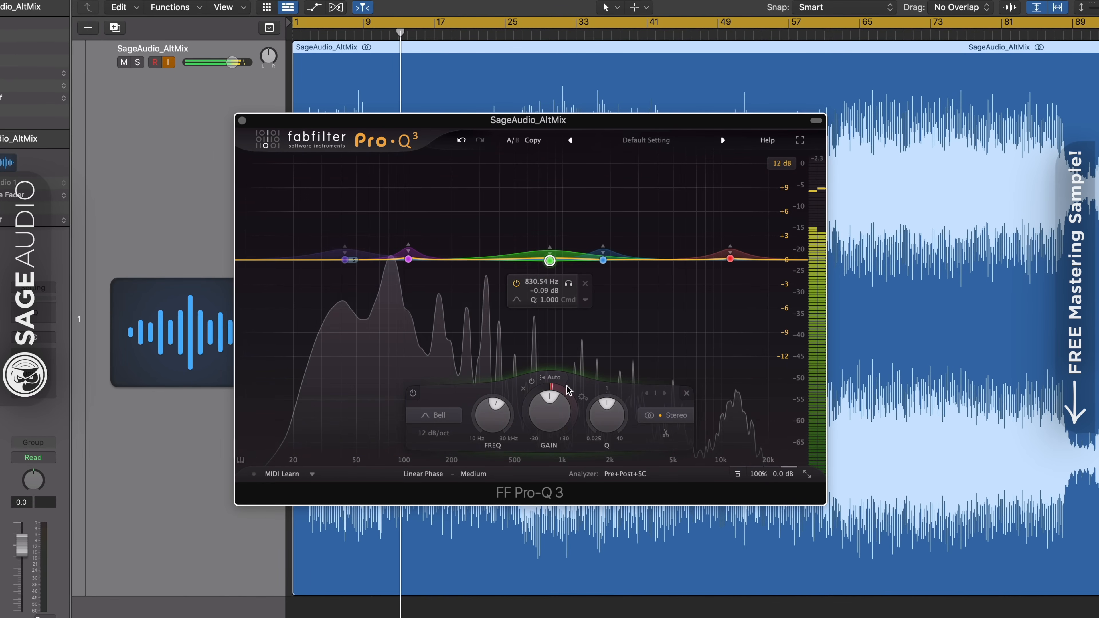
Check the green midrange band's Q, try the band on the Side signal, and set its stereo placement to Mid.
{"action": "mouse_move", "coordinate": [596, 443]}
{"action": "left_mouse_down"}
{"action": "mouse_move", "coordinate": [611, 392]}
{"action": "mouse_move", "coordinate": [608, 406]}
{"action": "left_mouse_up"}
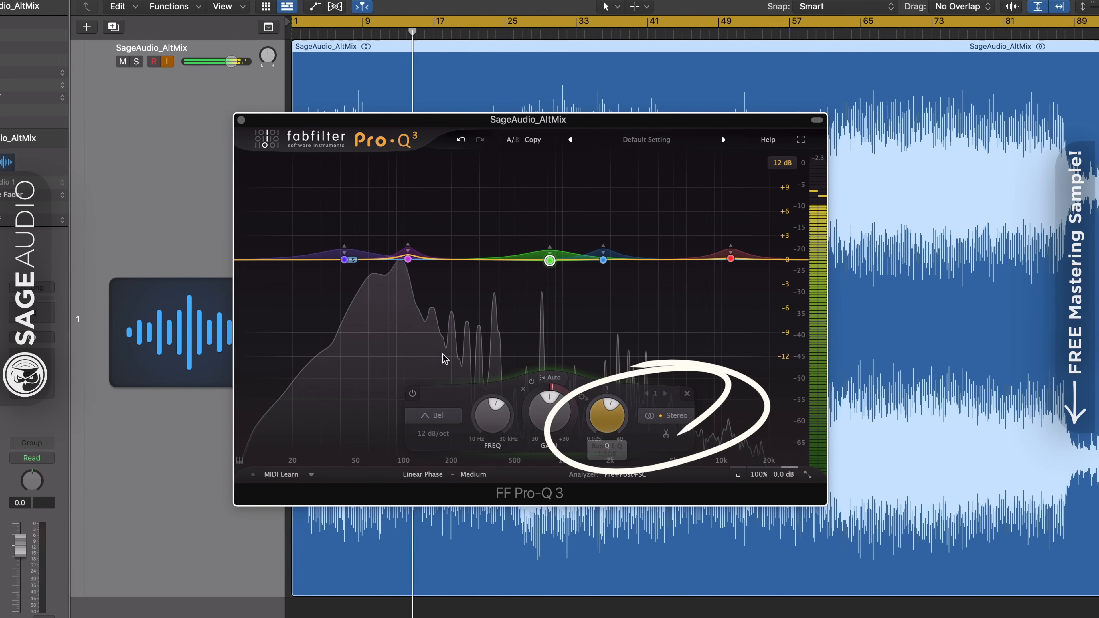
{"action": "left_click", "coordinate": [670, 417]}
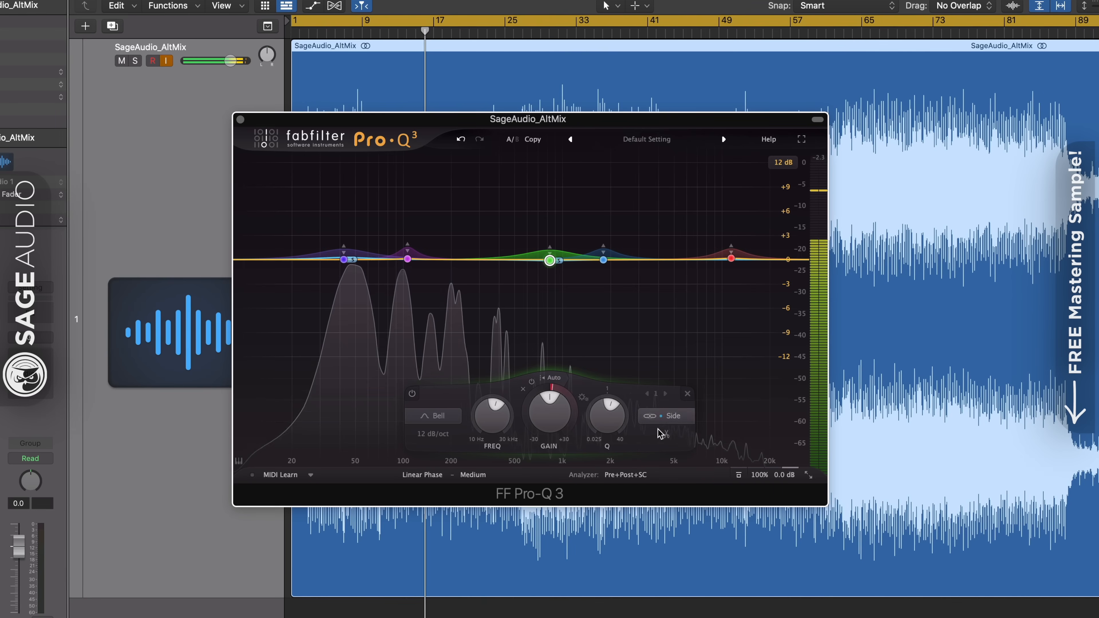
{"action": "left_click", "coordinate": [669, 416]}
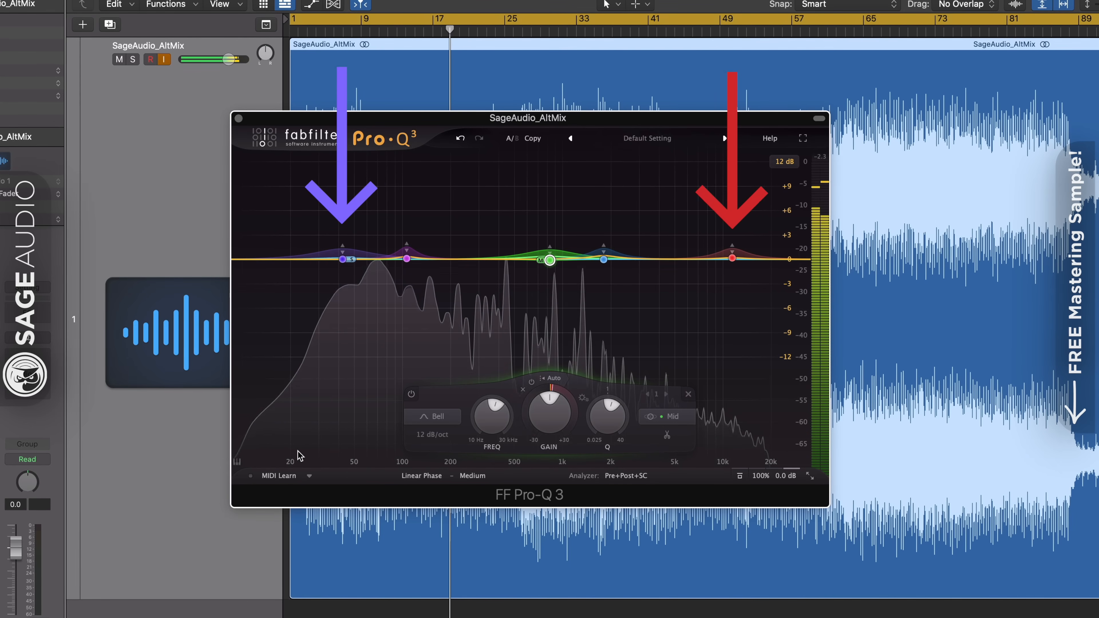
Inspect the lowest and highest dynamic bands in Pro-Q 3 while the track plays.
{"action": "mouse_move", "coordinate": [344, 271]}
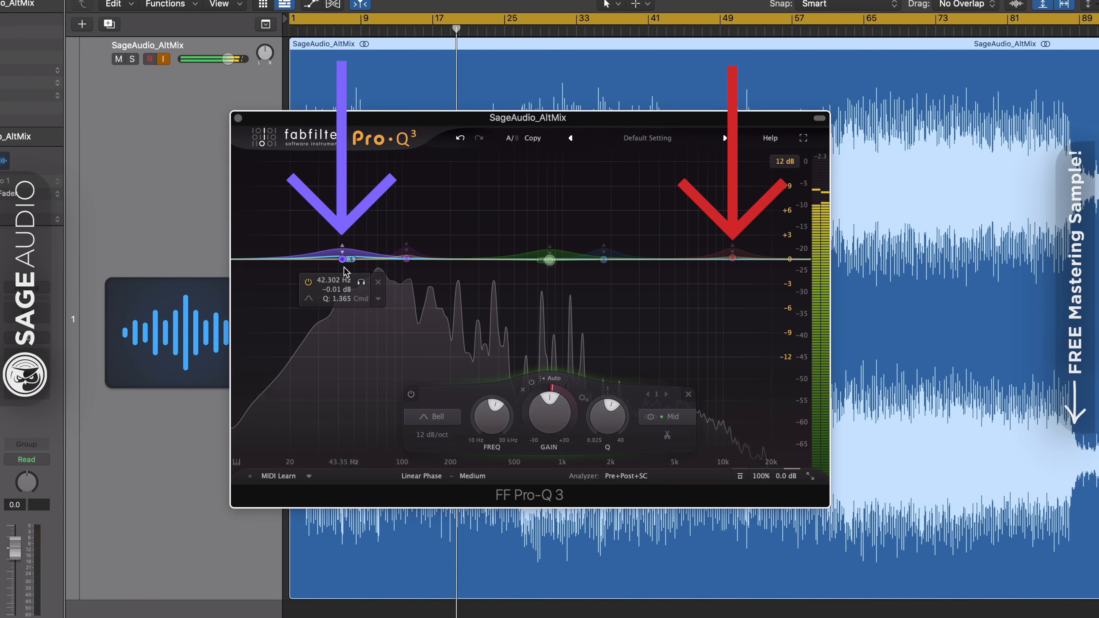
{"action": "mouse_move", "coordinate": [730, 305]}
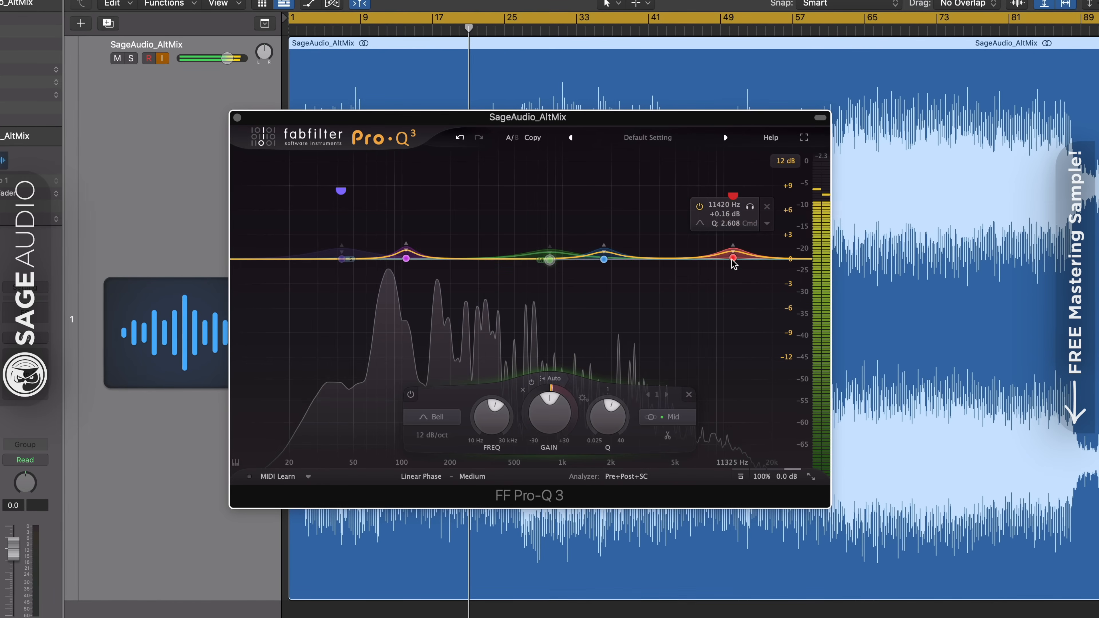
{"action": "mouse_move", "coordinate": [732, 260]}
{"action": "left_mouse_down"}
{"action": "mouse_move", "coordinate": [715, 259]}
{"action": "mouse_move", "coordinate": [728, 260]}
{"action": "left_mouse_up"}
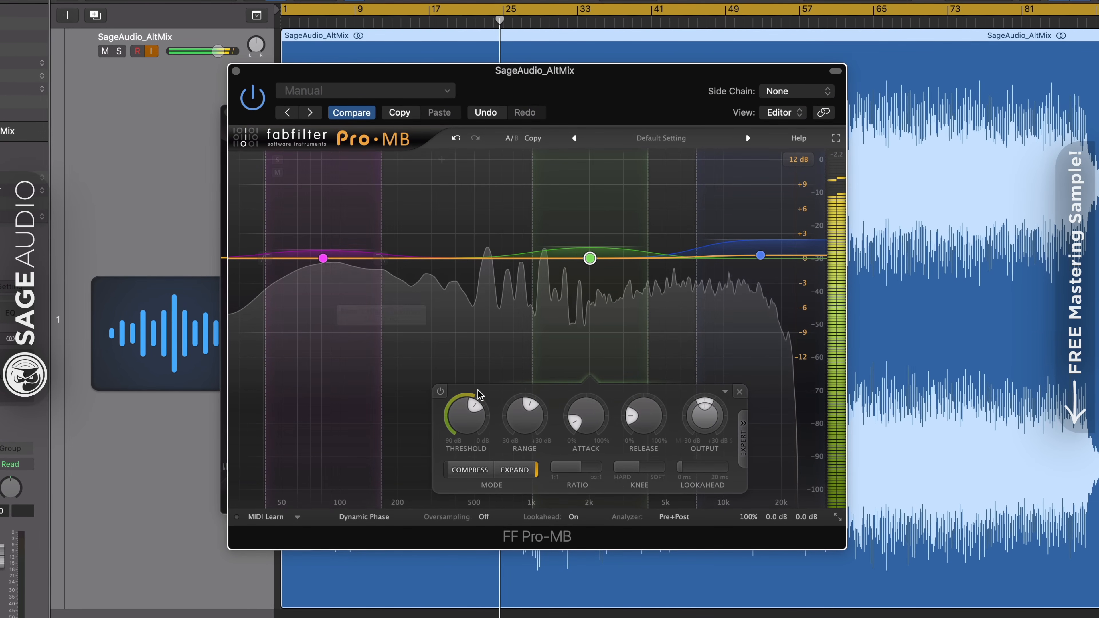
In Pro-MB, select the magenta low band and examine its controls and high crossover during playback.
{"action": "mouse_move", "coordinate": [578, 420]}
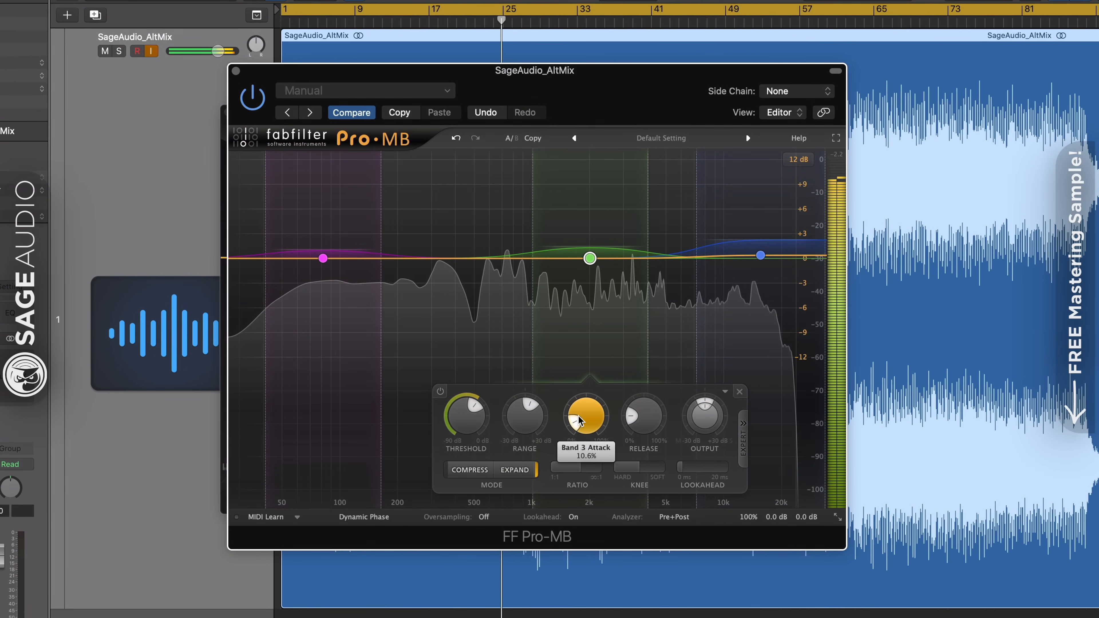
{"action": "left_click", "coordinate": [312, 258]}
{"action": "mouse_move", "coordinate": [313, 258]}
{"action": "left_mouse_down"}
{"action": "mouse_move", "coordinate": [411, 259]}
{"action": "mouse_move", "coordinate": [321, 259]}
{"action": "left_mouse_up"}
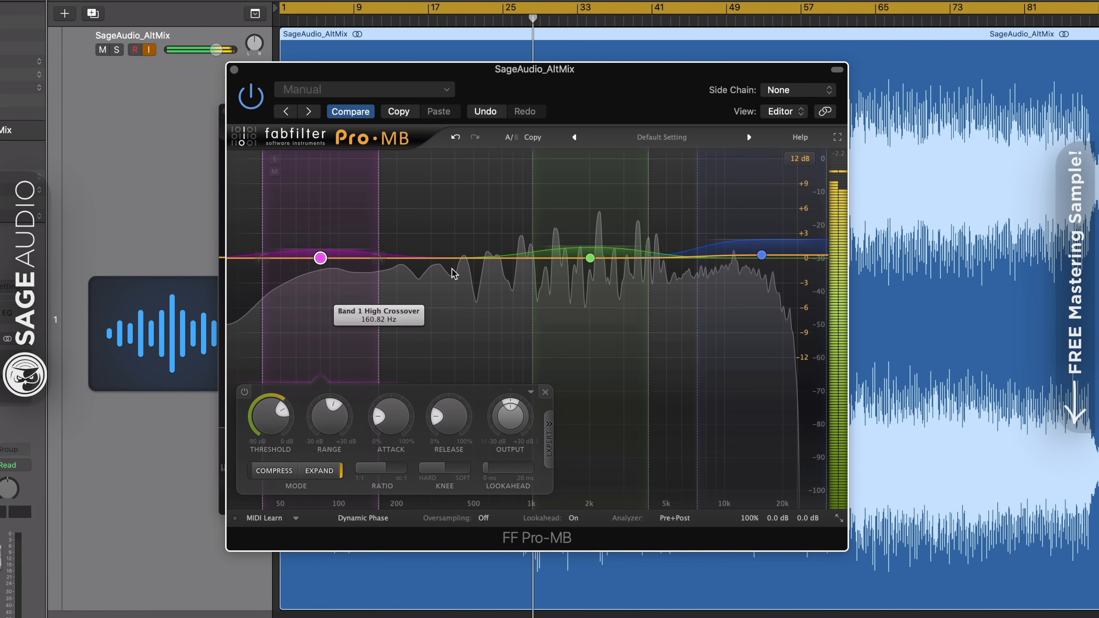
Lower the low crossover of Pro-MB's high band to center it at about 13845 Hz, and set its level to about 0 dB.
{"action": "left_click", "coordinate": [761, 255]}
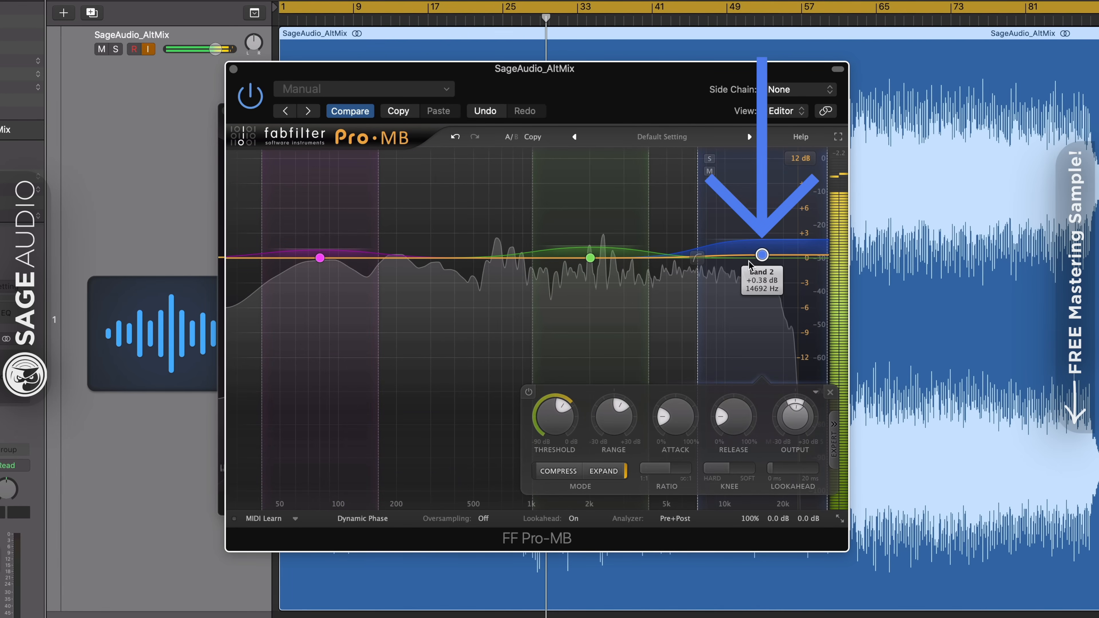
{"action": "mouse_move", "coordinate": [761, 255]}
{"action": "left_mouse_down"}
{"action": "mouse_move", "coordinate": [761, 264]}
{"action": "mouse_move", "coordinate": [757, 256]}
{"action": "left_mouse_up"}
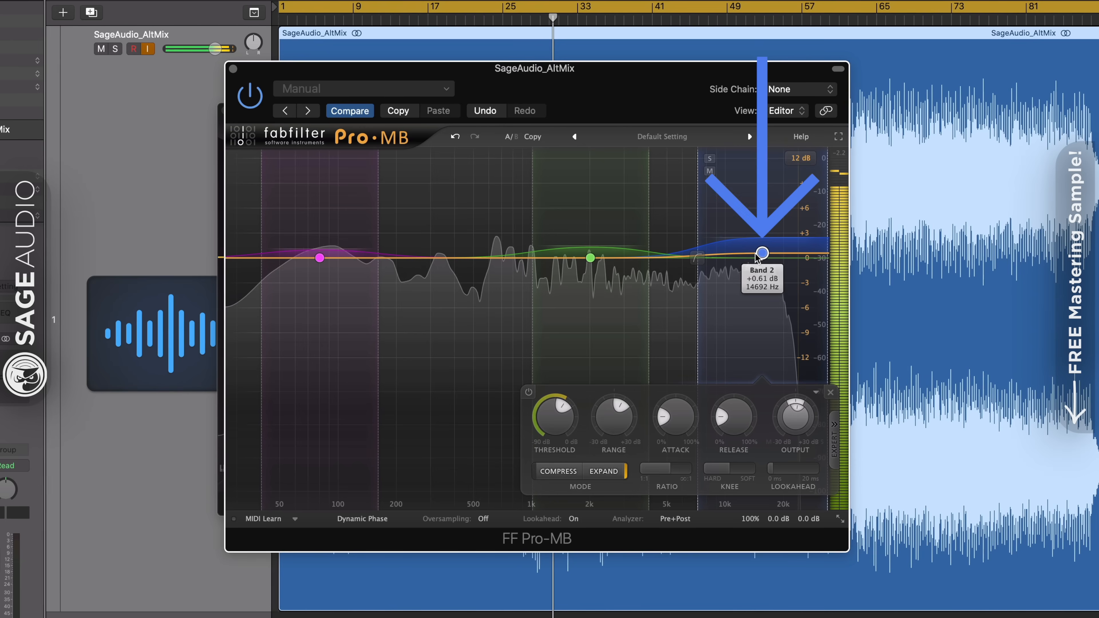
{"action": "left_click_drag", "start_coordinate": [684, 263], "coordinate": [686, 264]}
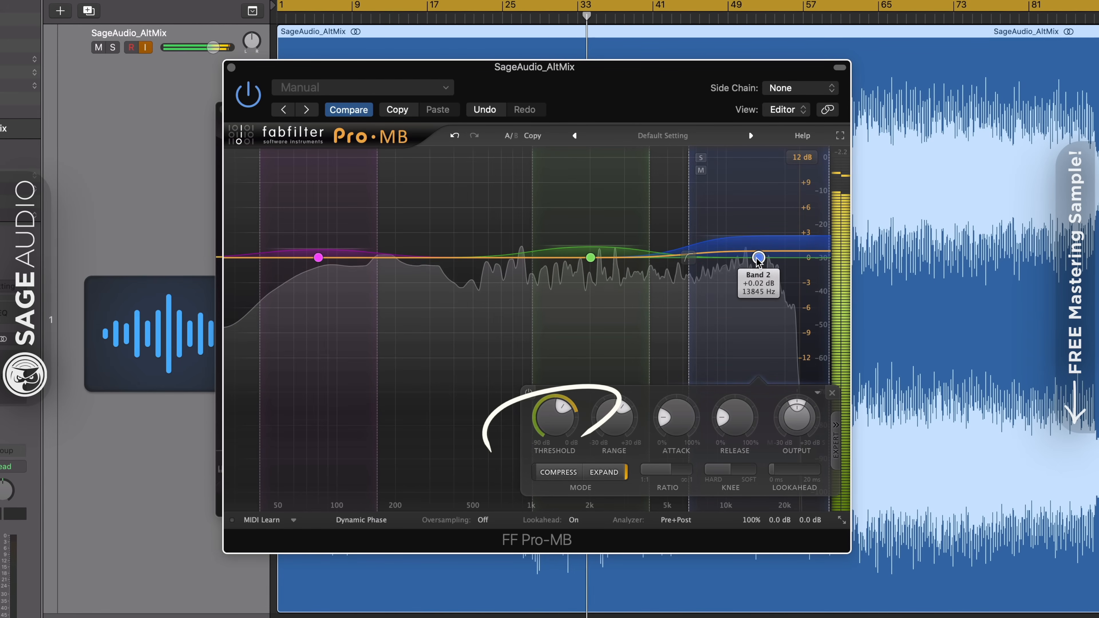
{"action": "mouse_move", "coordinate": [557, 414]}
{"action": "left_click_drag", "start_coordinate": [557, 417], "coordinate": [606, 458]}
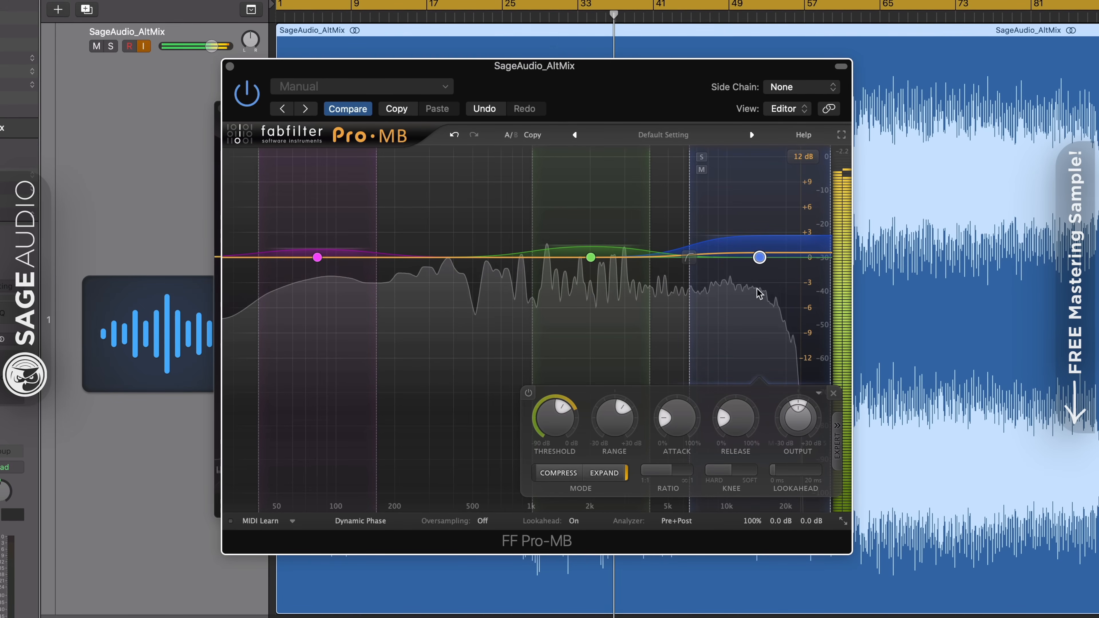
{"action": "mouse_move", "coordinate": [760, 258]}
{"action": "mouse_move", "coordinate": [759, 258]}
{"action": "left_mouse_down"}
{"action": "mouse_move", "coordinate": [760, 230]}
{"action": "mouse_move", "coordinate": [760, 258]}
{"action": "left_mouse_up"}
Audition the green middle band at about 996 Hz, recenter it near 2 kHz, and narrow it with a high crossover of about 3510 Hz.
{"action": "left_click_drag", "start_coordinate": [591, 257], "coordinate": [531, 257]}
{"action": "left_click_drag", "start_coordinate": [414, 431], "coordinate": [402, 458]}
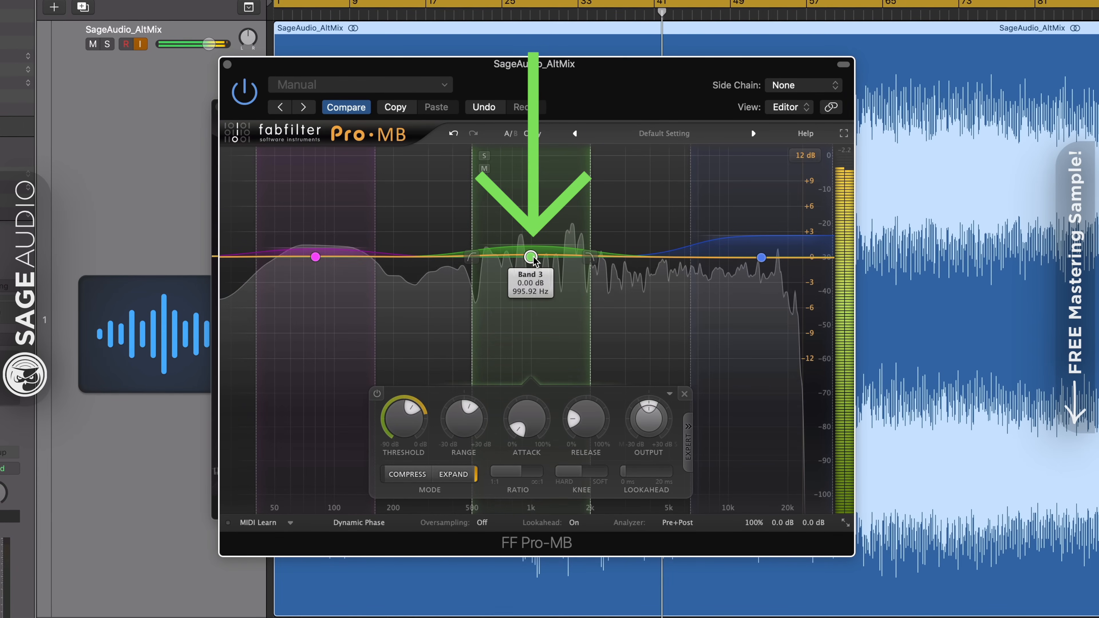
{"action": "left_click_drag", "start_coordinate": [530, 257], "coordinate": [592, 259]}
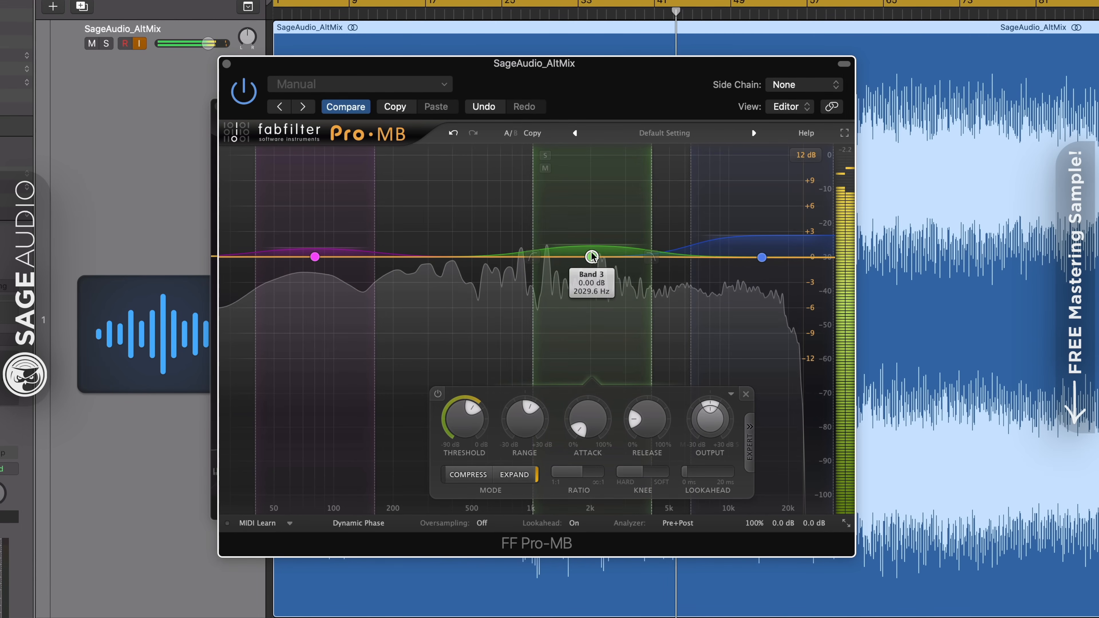
{"action": "left_click_drag", "start_coordinate": [652, 265], "coordinate": [639, 265]}
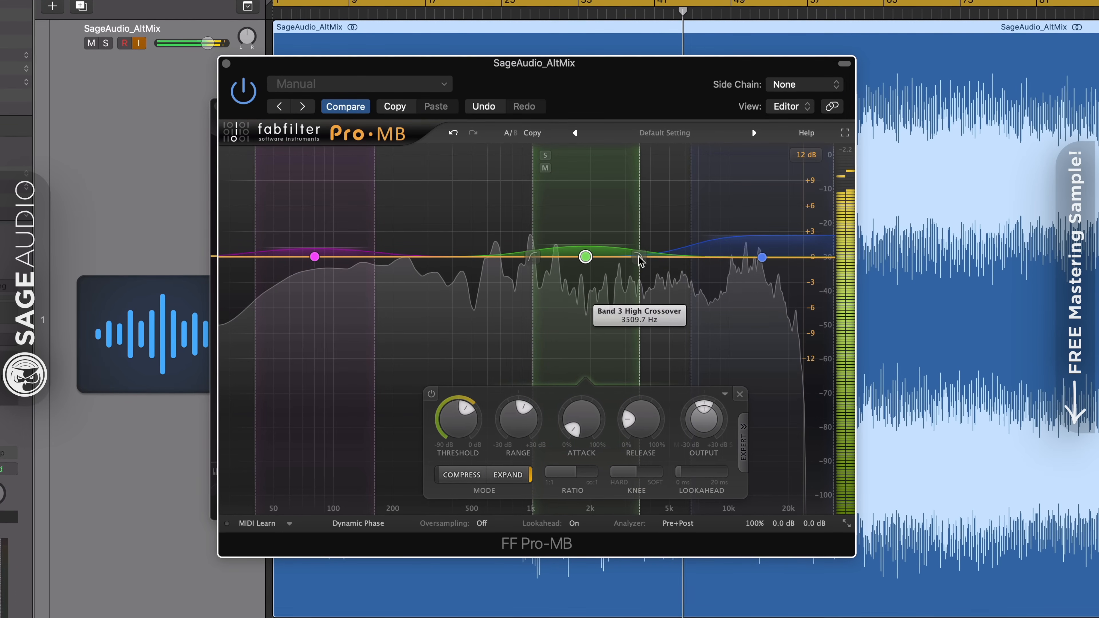
{"action": "left_click_drag", "start_coordinate": [533, 265], "coordinate": [540, 265]}
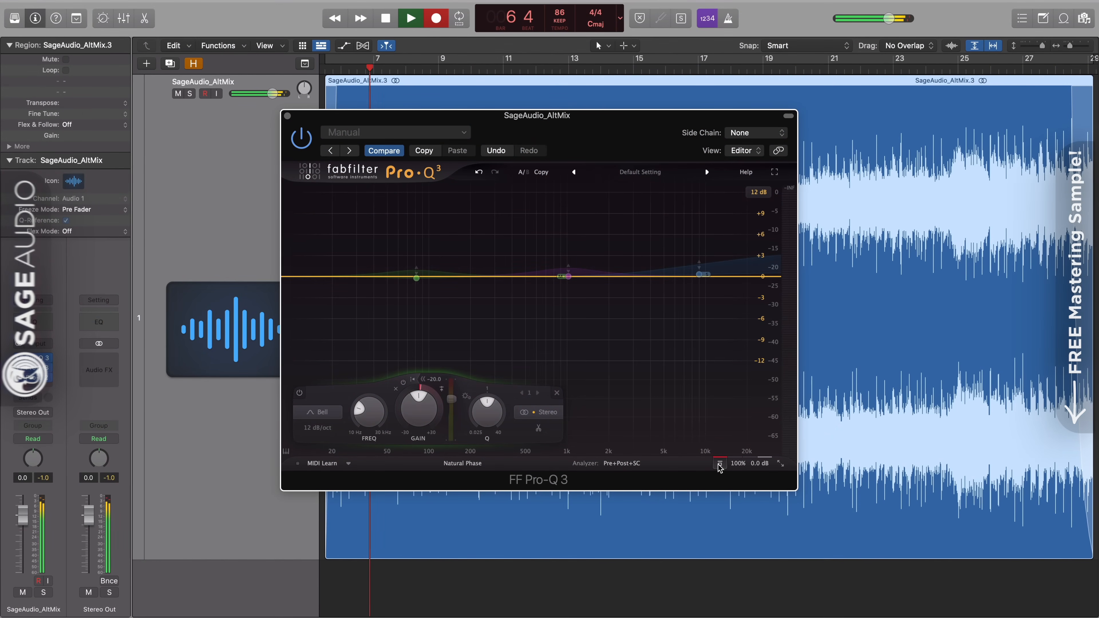
Take Pro-Q 3 out of bypass and shift the Side high-shelf band slightly lower in frequency.
{"action": "left_click", "coordinate": [719, 464]}
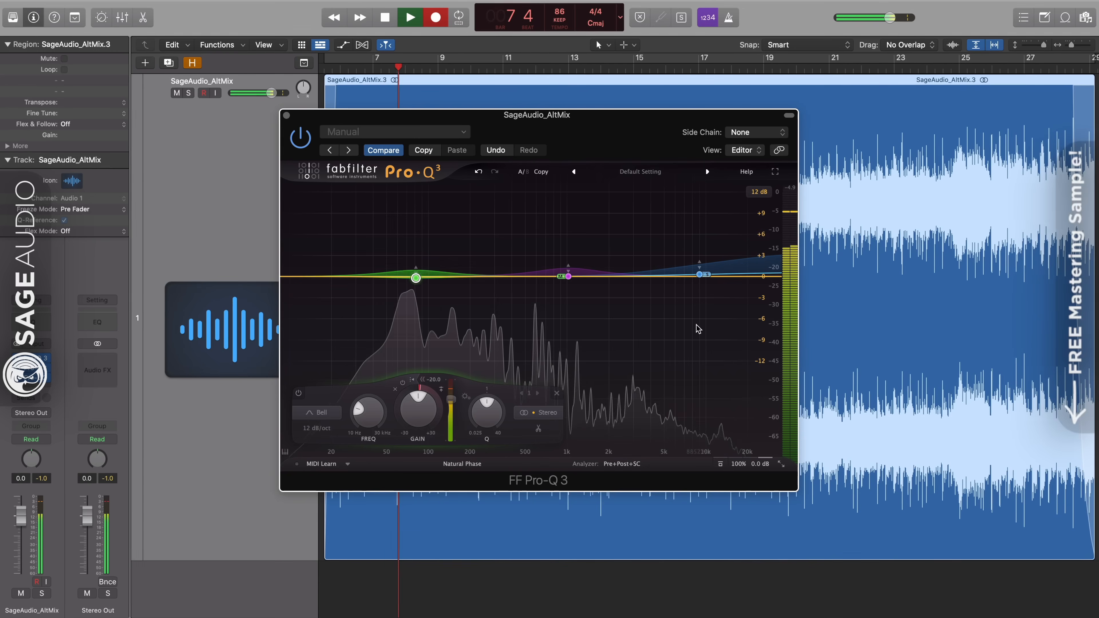
{"action": "left_click", "coordinate": [716, 229]}
{"action": "left_click_drag", "start_coordinate": [713, 228], "coordinate": [703, 228]}
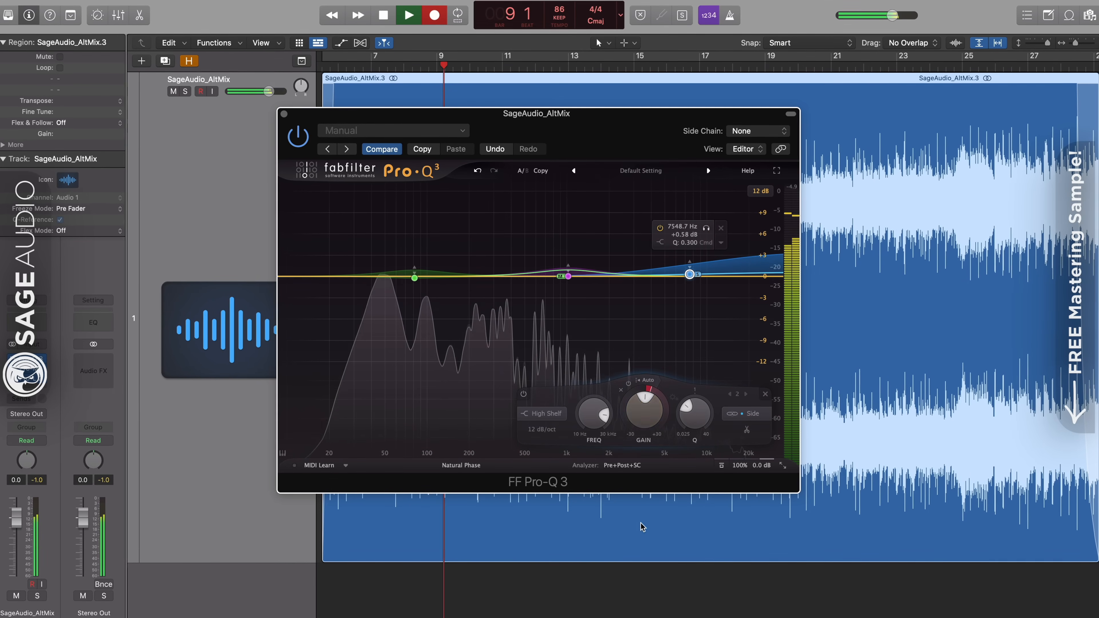
Compare Pro-Q 3's processing with the bypassed signal and leave the EQ bypassed.
{"action": "left_click", "coordinate": [722, 466]}
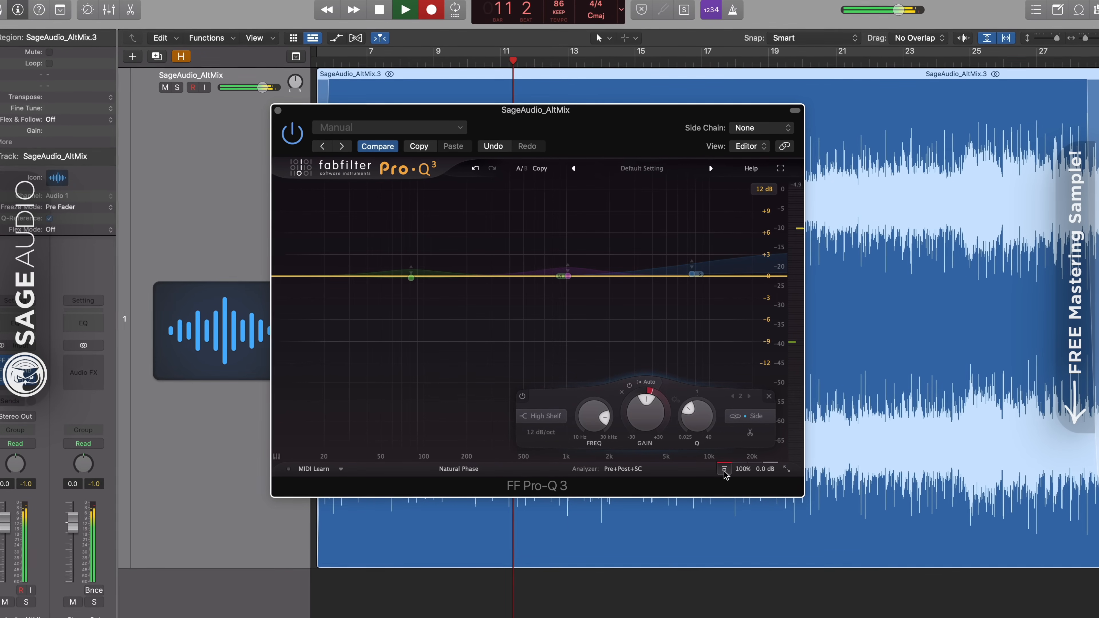
{"action": "left_click", "coordinate": [725, 471]}
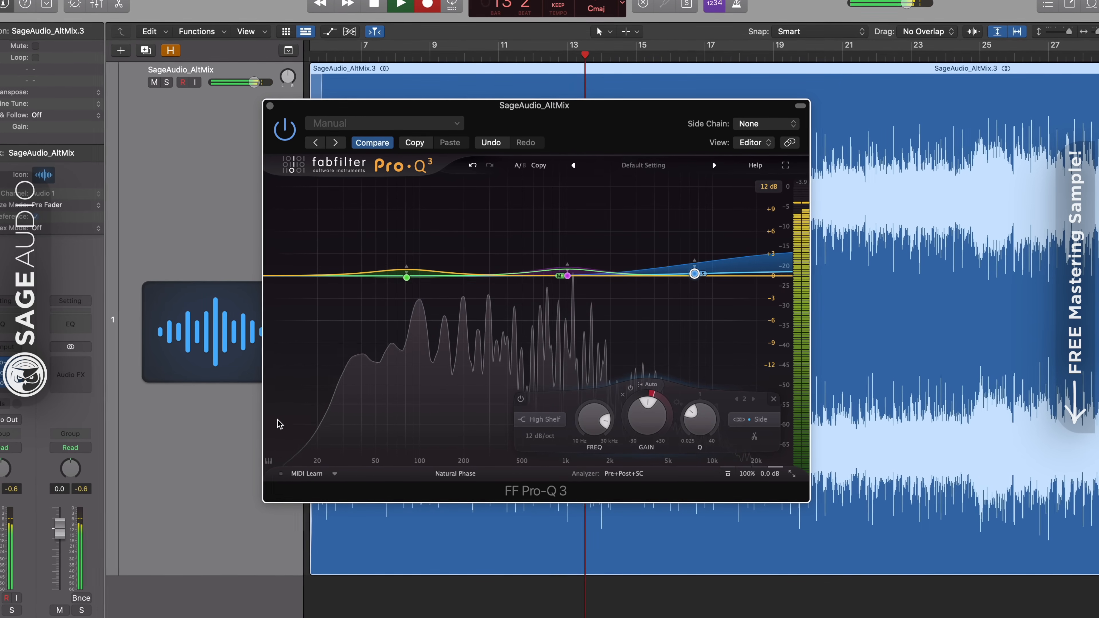
{"action": "left_click", "coordinate": [727, 473]}
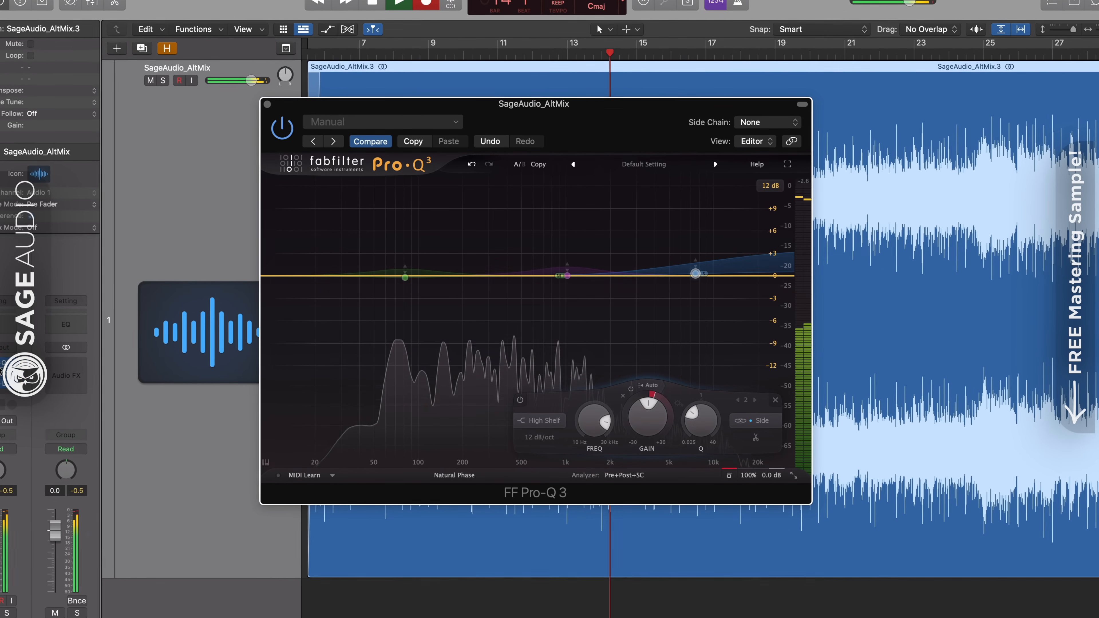
Open Pro-MB over the Pro-Q 3 window, center it, and take its processing out of bypass.
{"action": "left_click", "coordinate": [3, 373]}
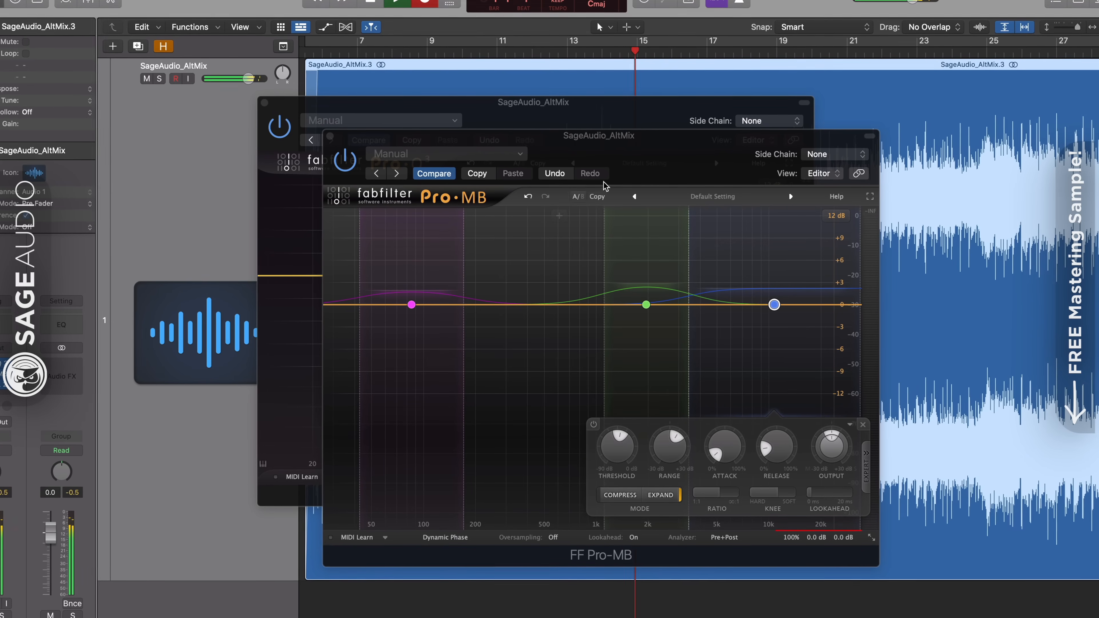
{"action": "left_click_drag", "start_coordinate": [640, 155], "coordinate": [587, 123]}
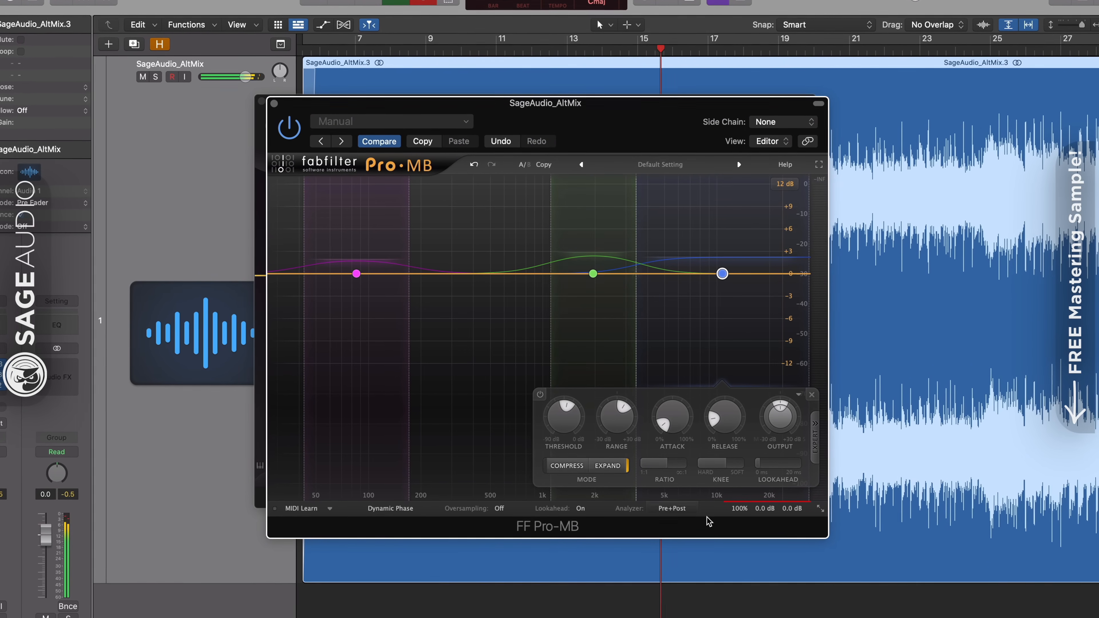
{"action": "mouse_move", "coordinate": [742, 511]}
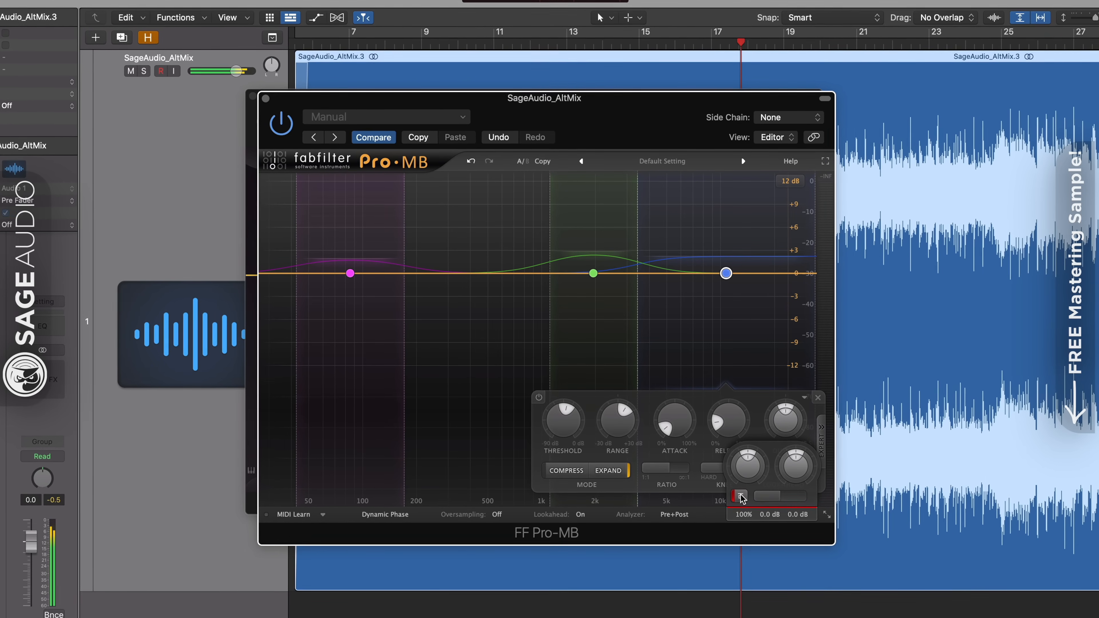
{"action": "left_click", "coordinate": [740, 496]}
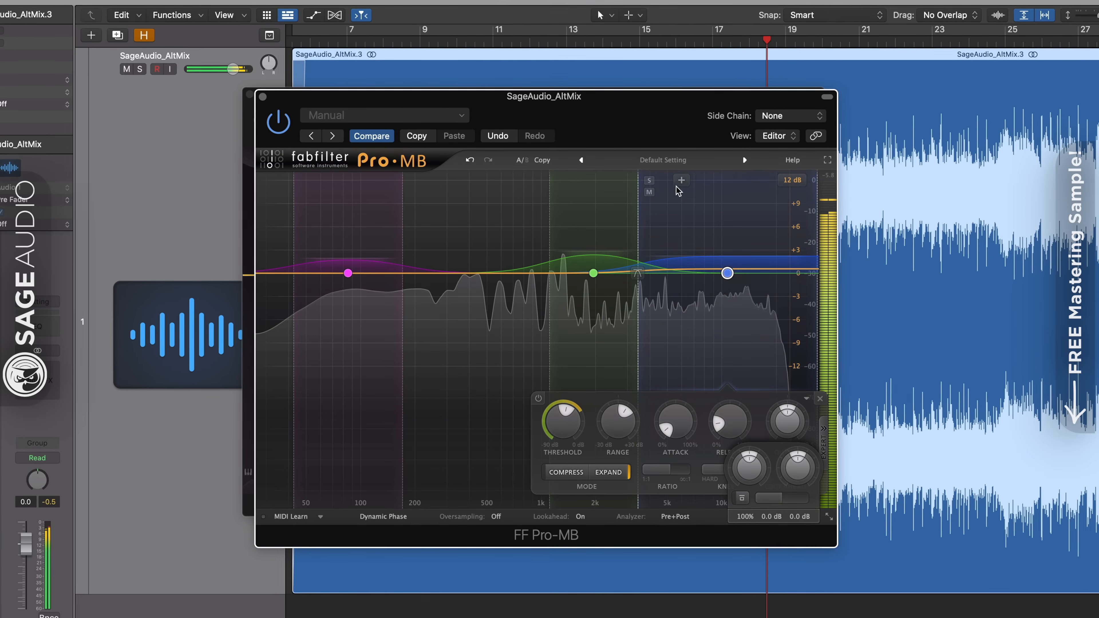
Solo the high band briefly to hear it alone, and raise its level to about +0.46 dB.
{"action": "left_click", "coordinate": [649, 180]}
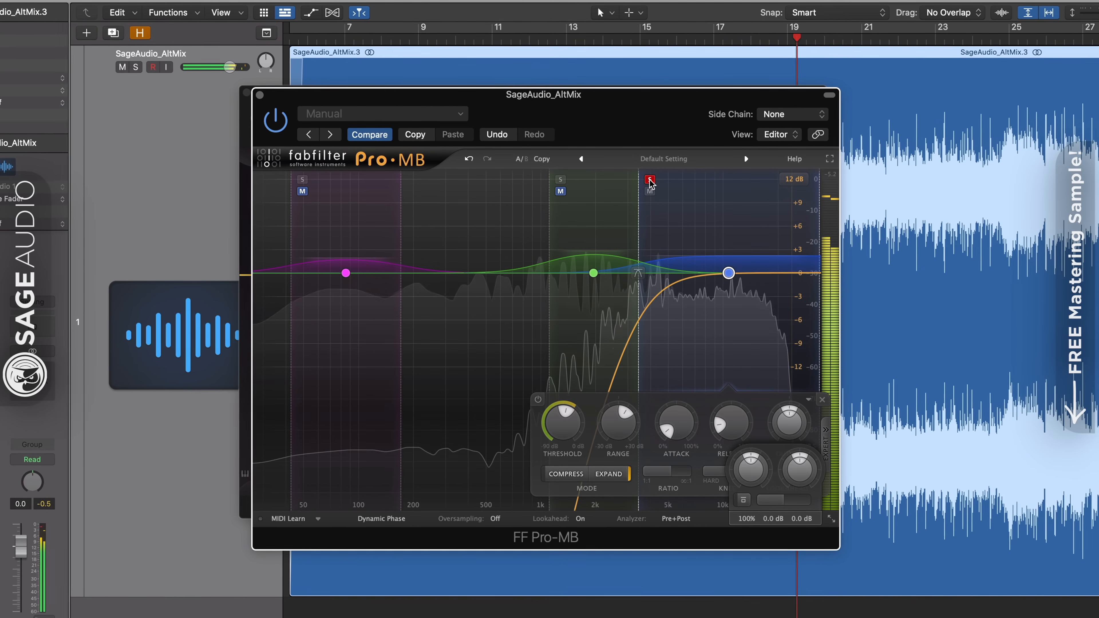
{"action": "left_click", "coordinate": [649, 180]}
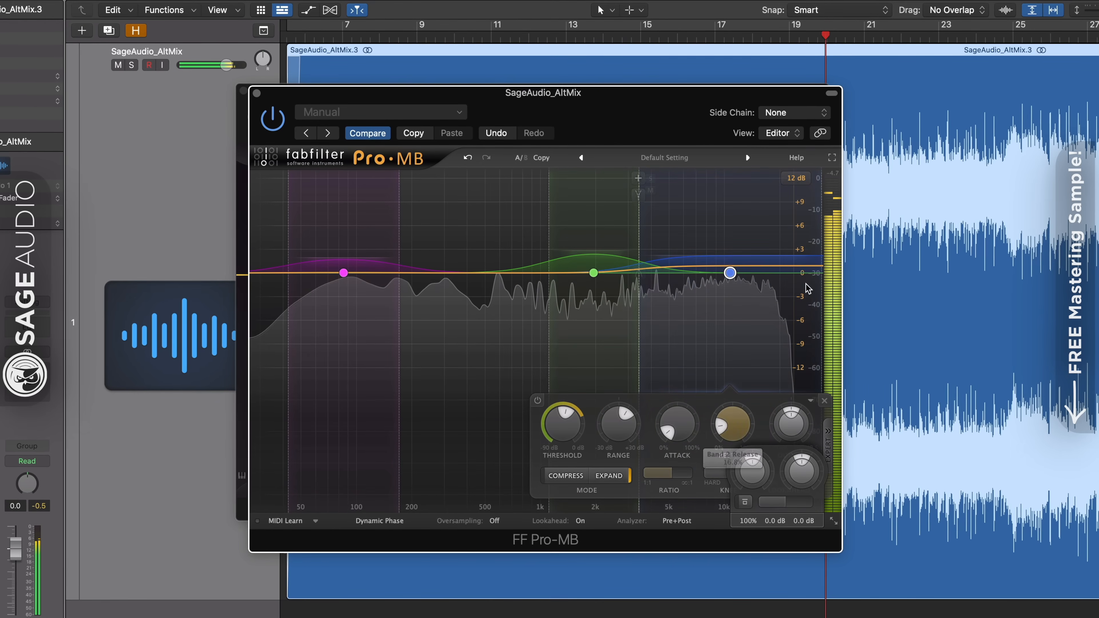
{"action": "left_click_drag", "start_coordinate": [729, 271], "coordinate": [729, 268]}
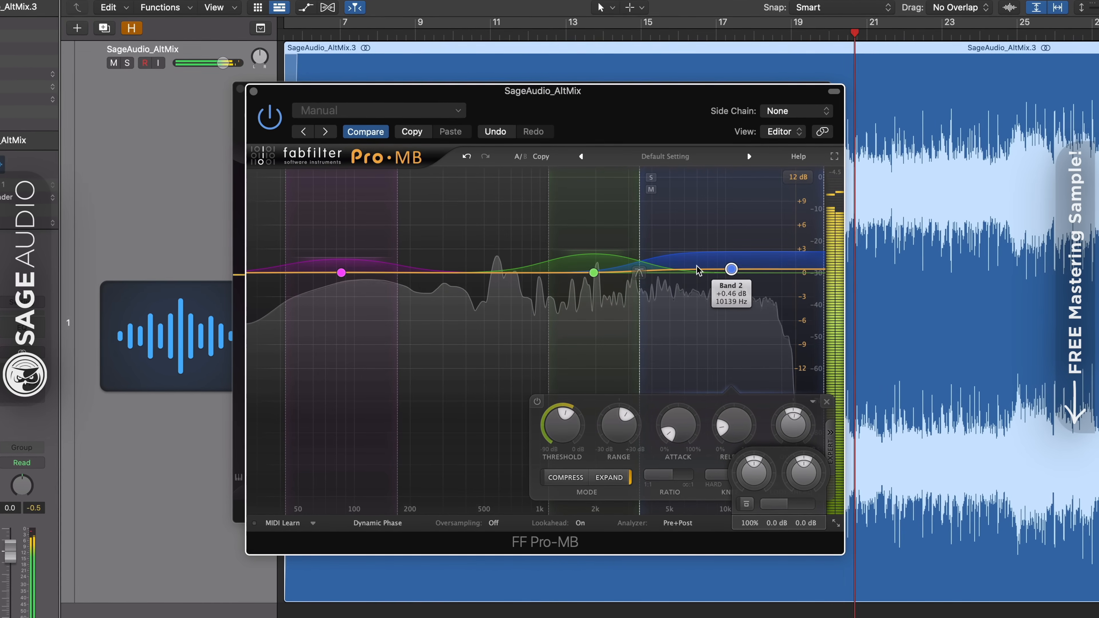
Raise the middle band to about +0.31 dB, shift it lower while soloed so its low crossover is about 930 Hz, and unsolo it.
{"action": "left_click", "coordinate": [593, 272]}
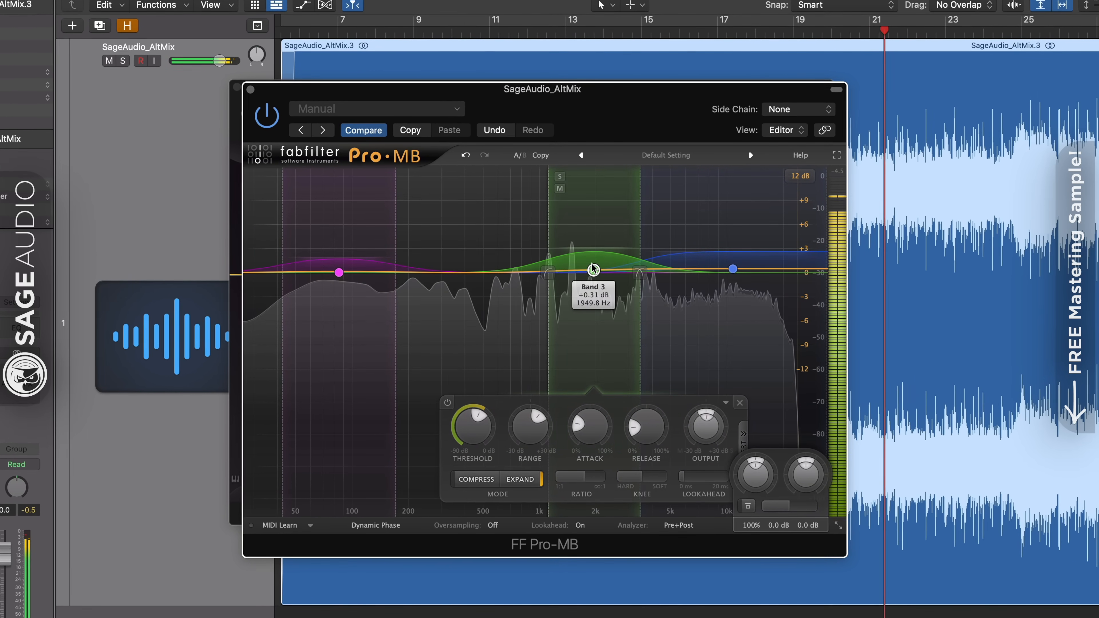
{"action": "left_click", "coordinate": [559, 177]}
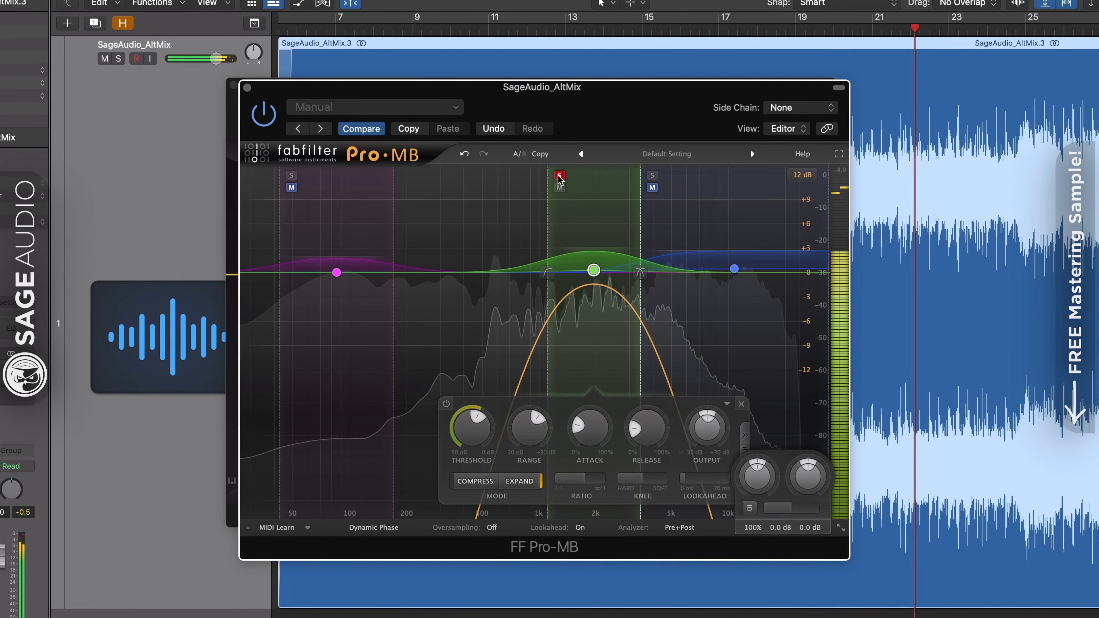
{"action": "left_click_drag", "start_coordinate": [593, 270], "coordinate": [580, 270]}
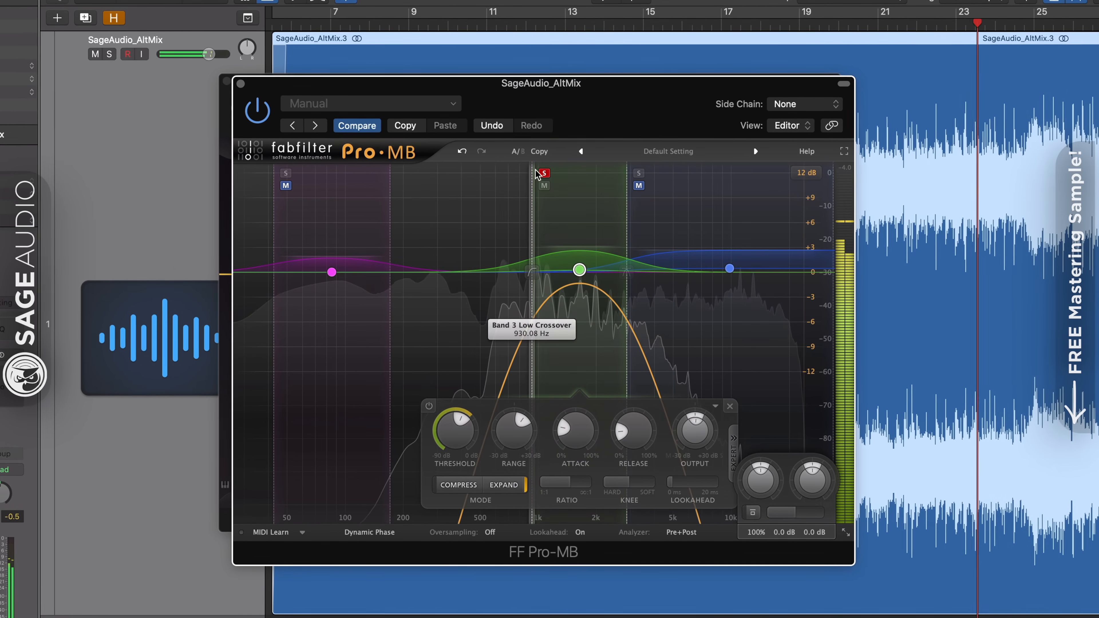
{"action": "left_click", "coordinate": [542, 172]}
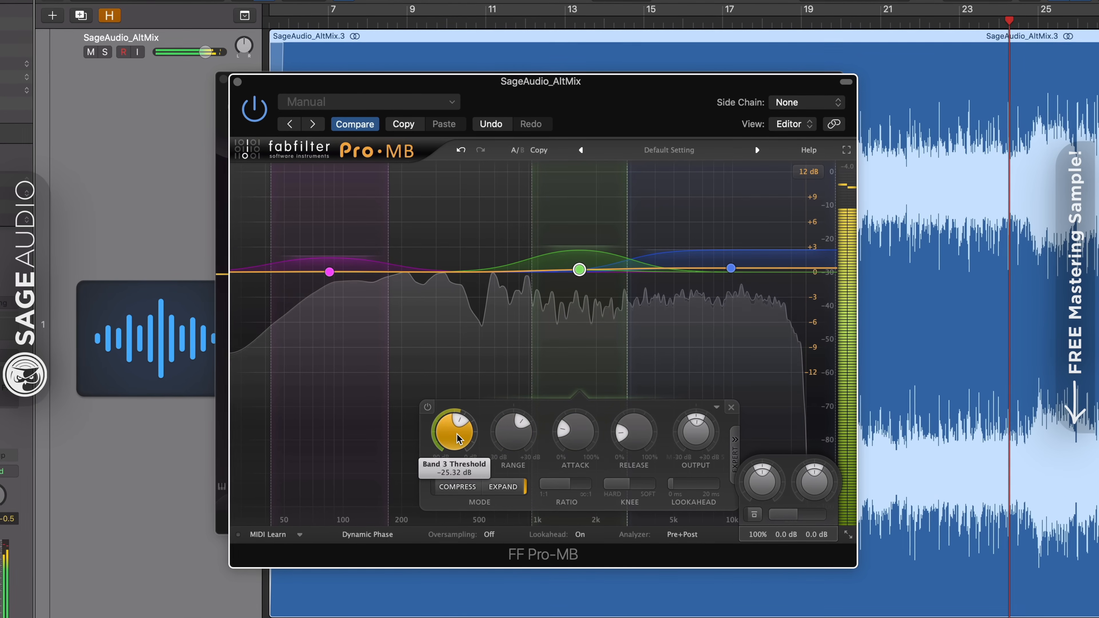
Compare Pro-MB's multiband processing with the bypassed signal.
{"action": "left_click", "coordinate": [756, 521]}
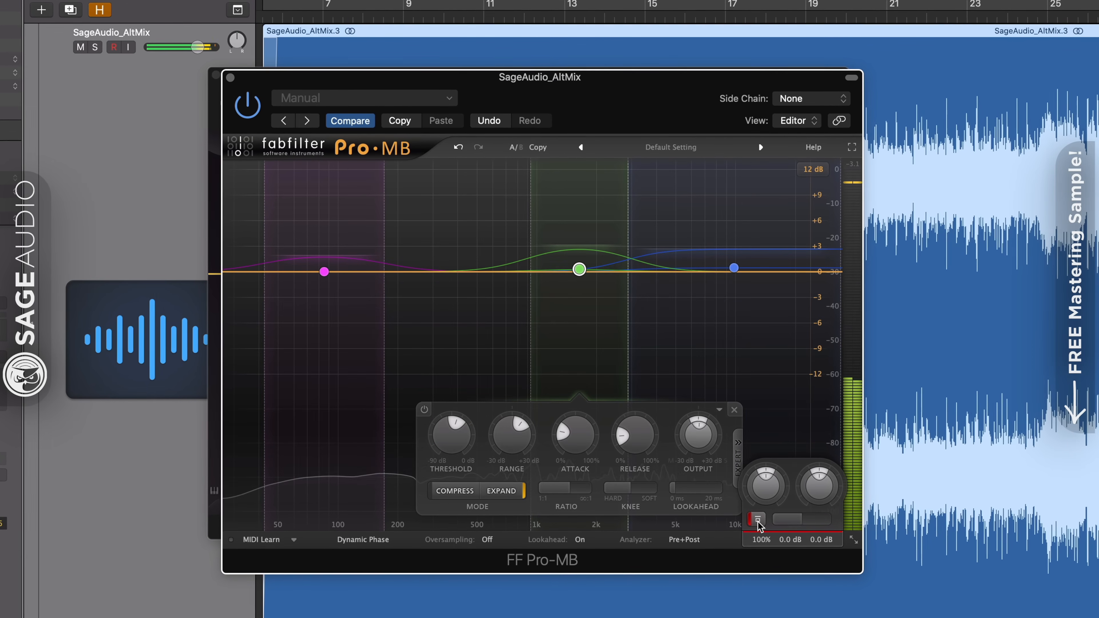
{"action": "left_click", "coordinate": [757, 522]}
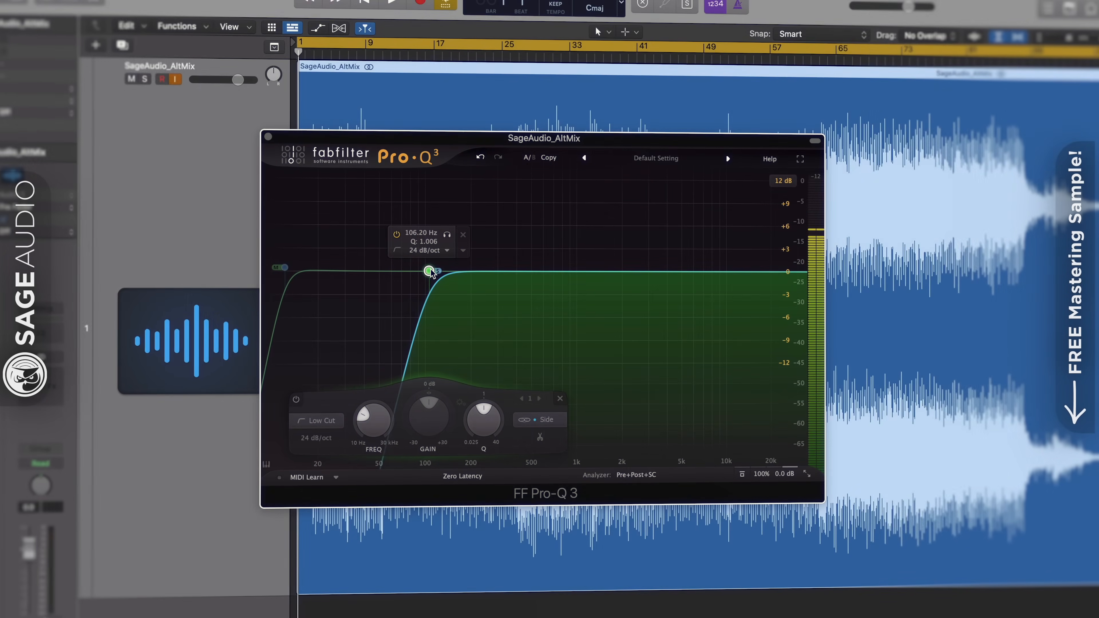
Adjust the mid low cut to about 15 Hz in Pro-Q 3 and raise the side low cut's frequency slightly.
{"action": "left_click_drag", "start_coordinate": [282, 267], "coordinate": [296, 267]}
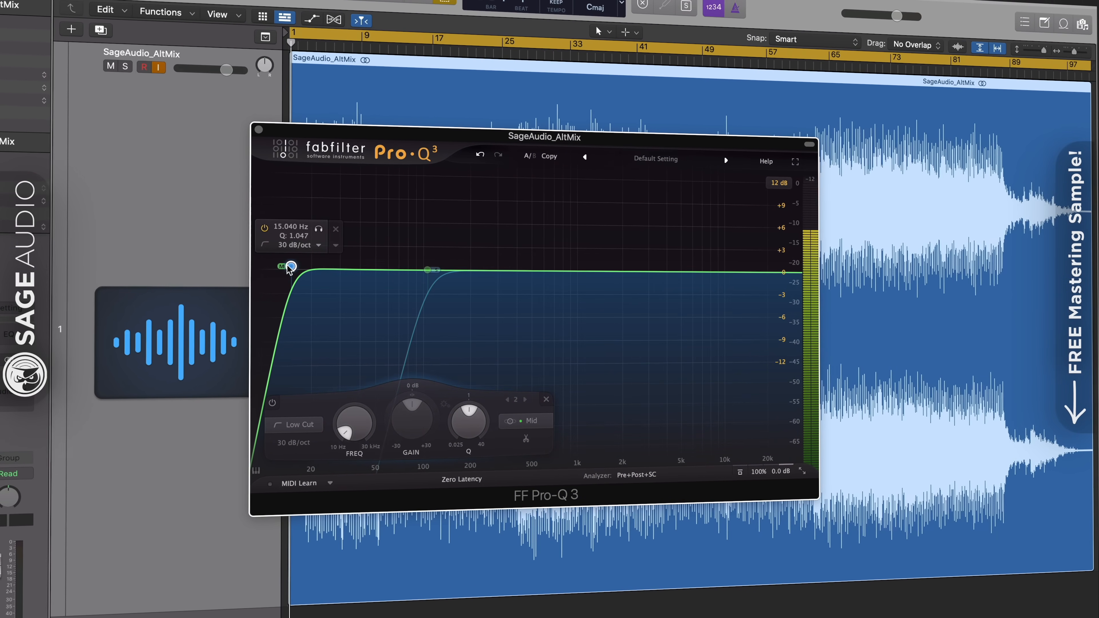
{"action": "left_click_drag", "start_coordinate": [428, 269], "coordinate": [440, 271]}
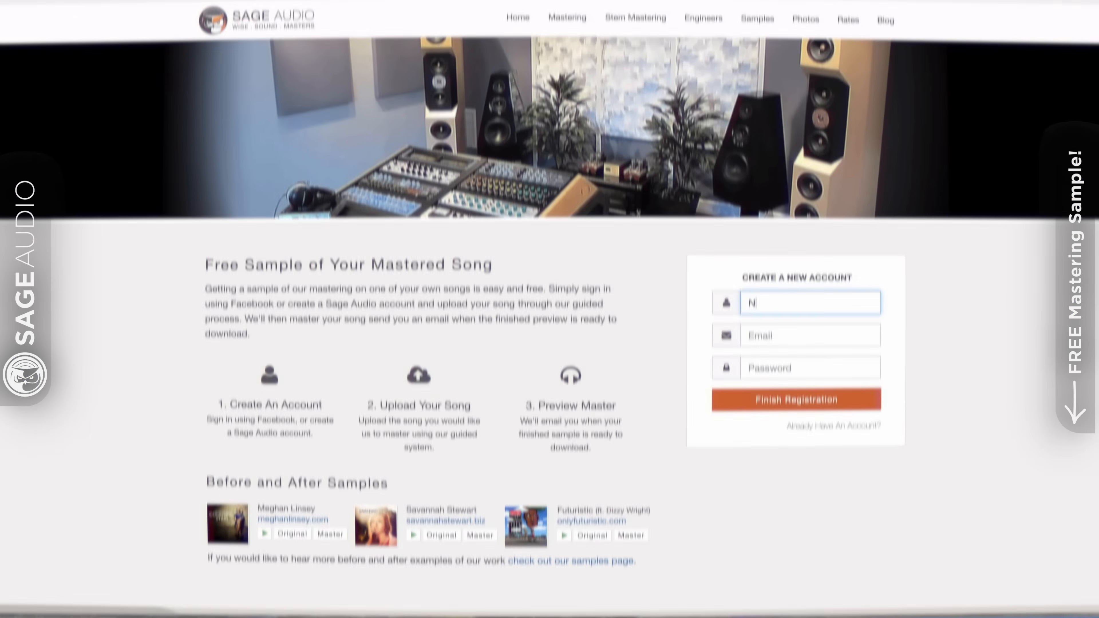
Switch to Sage Audio's free sample web page and register a new account, entering its username, e-mail and password.
{"action": "type", "text": "ewArt"}
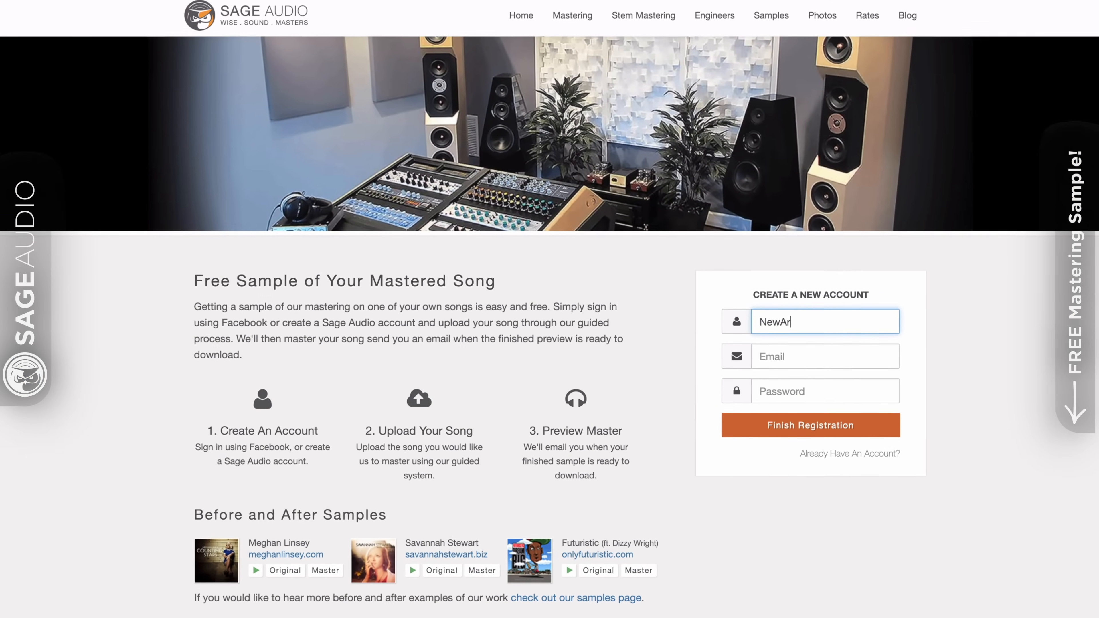
{"action": "type", "text": "ist"}
{"action": "key", "text": "Tab"}
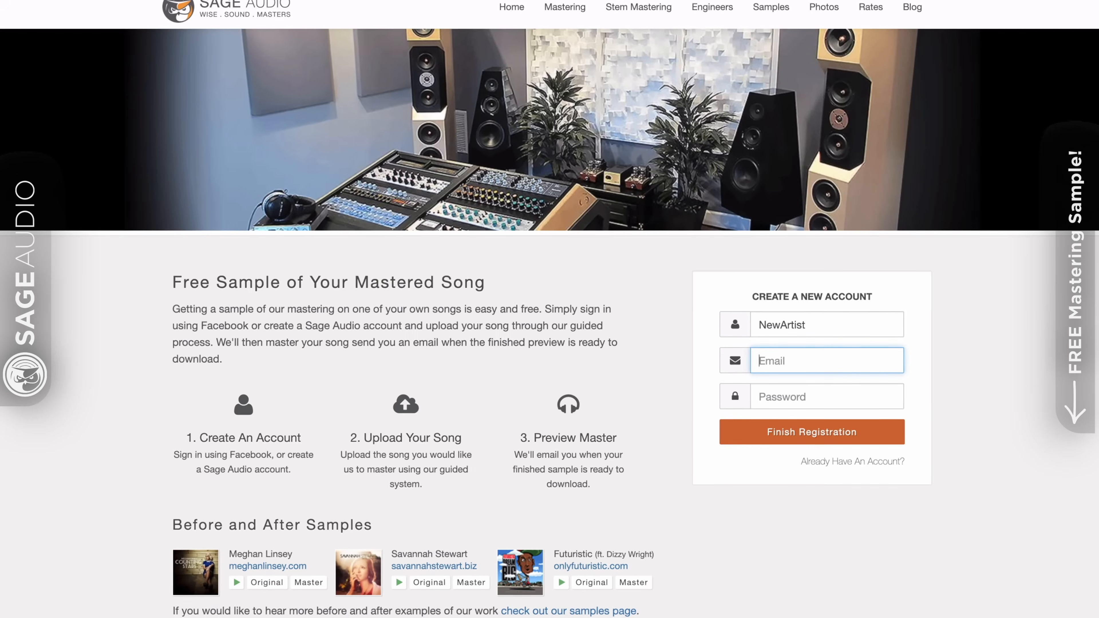
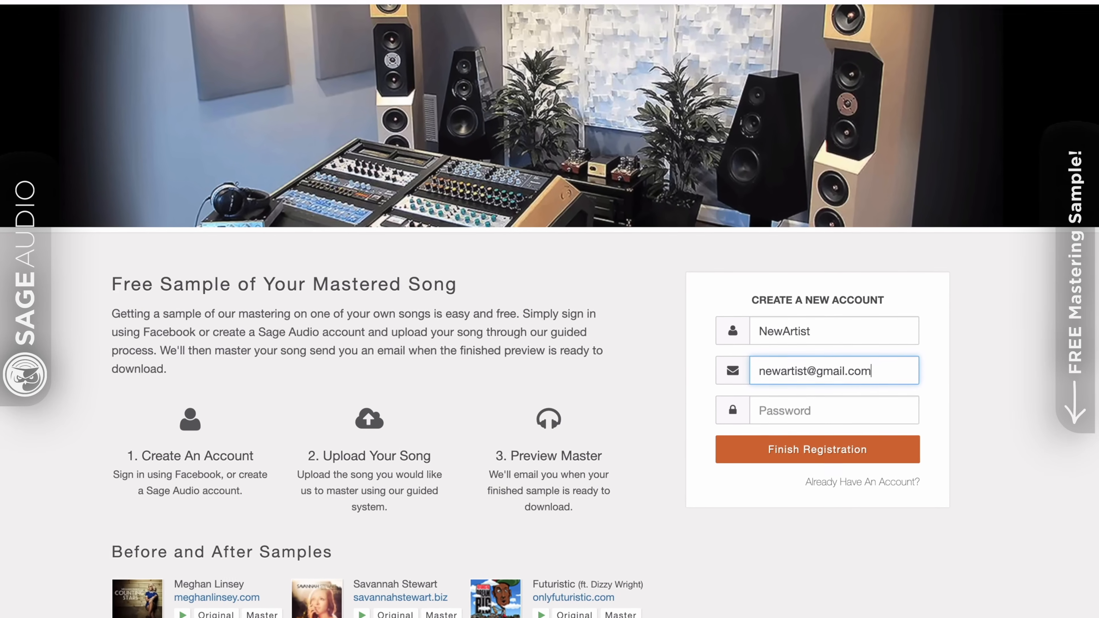
{"action": "key", "text": "Tab"}
{"action": "type", "text": "*******"}
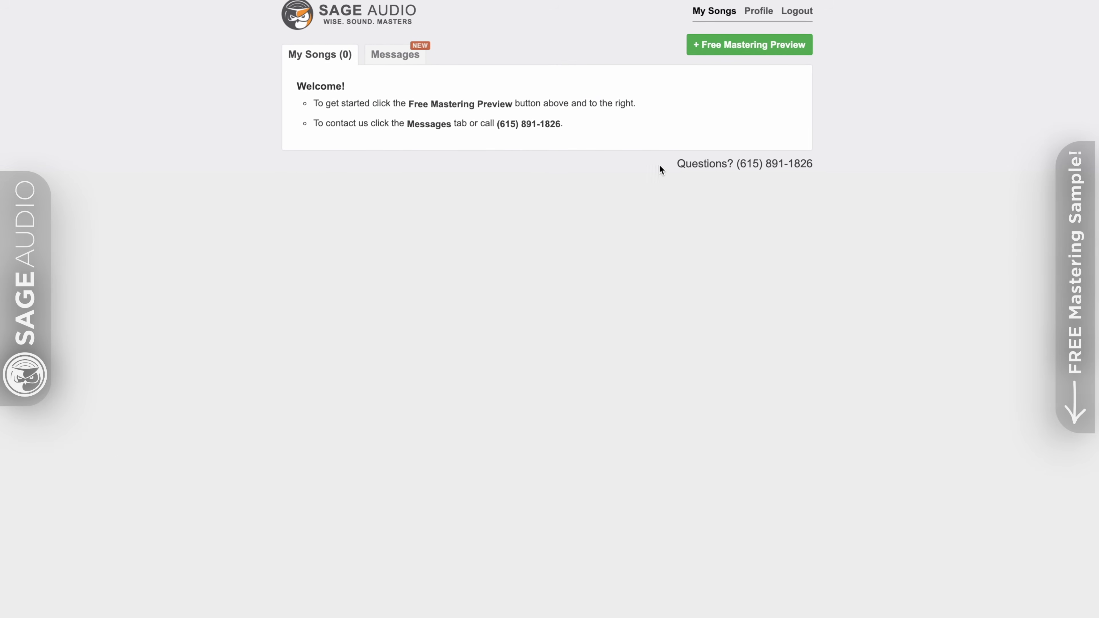
Start a free stereo mastering preview and begin its song details at the song name.
{"action": "left_click", "coordinate": [716, 51]}
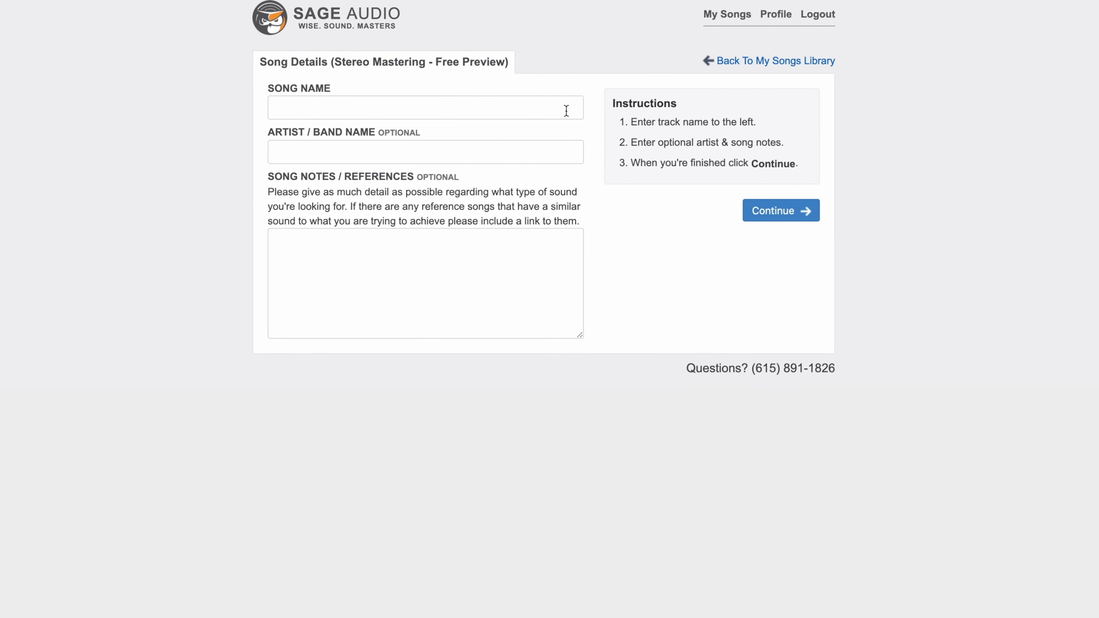
{"action": "left_click", "coordinate": [546, 106]}
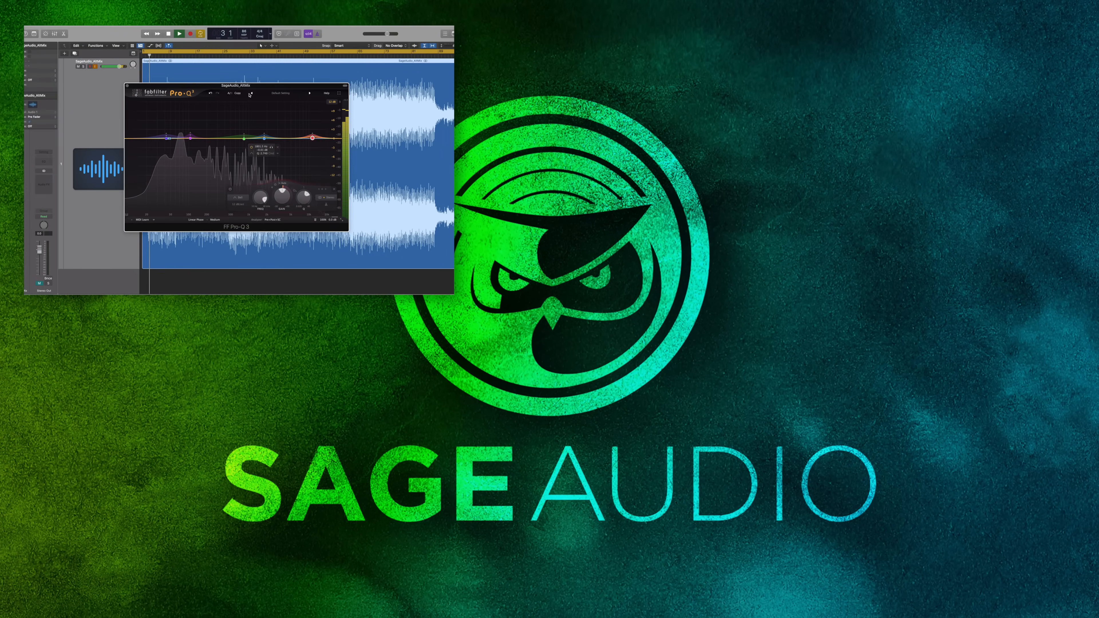